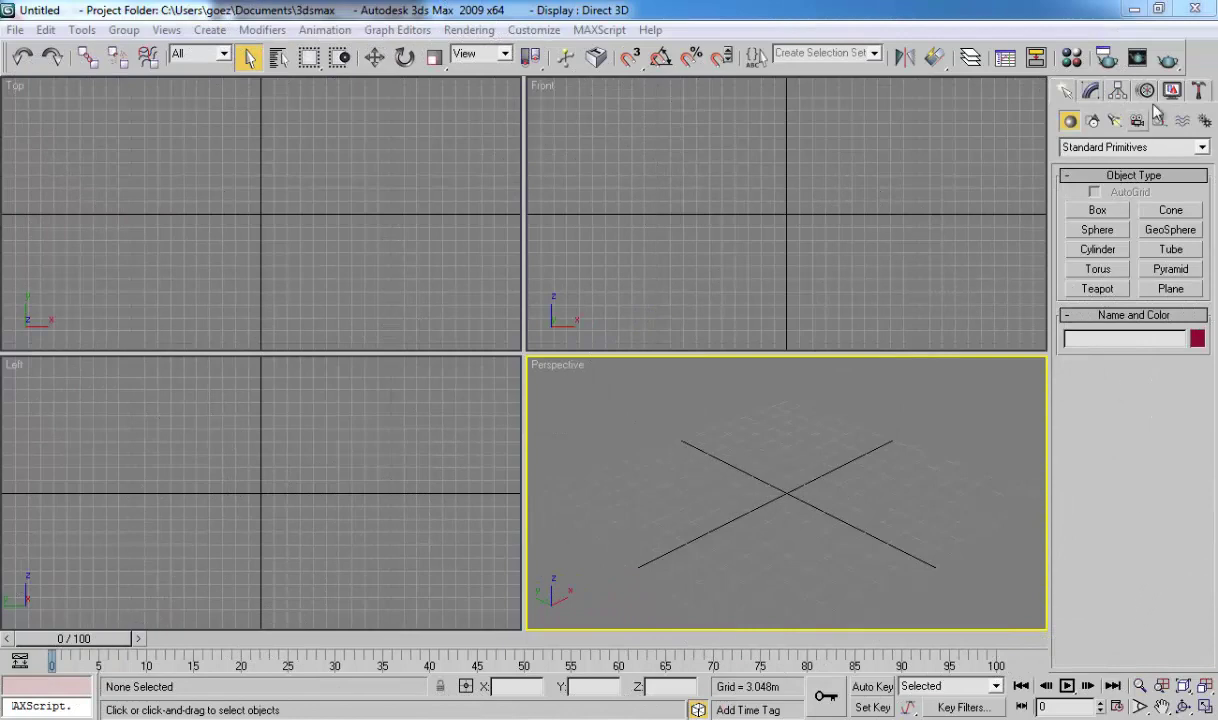
# Step: Create a Biped skeleton (Bip01) at the centre of the Perspective viewport
pyautogui.click(1204, 121)
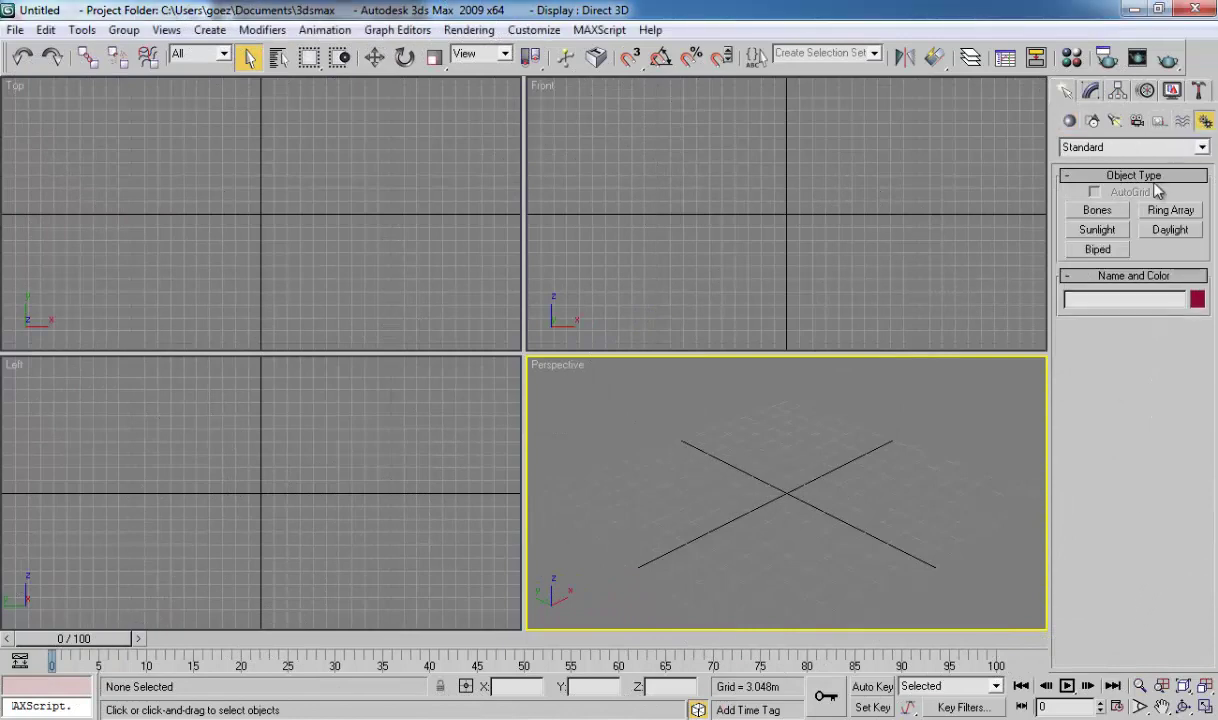
pyautogui.click(1097, 249)
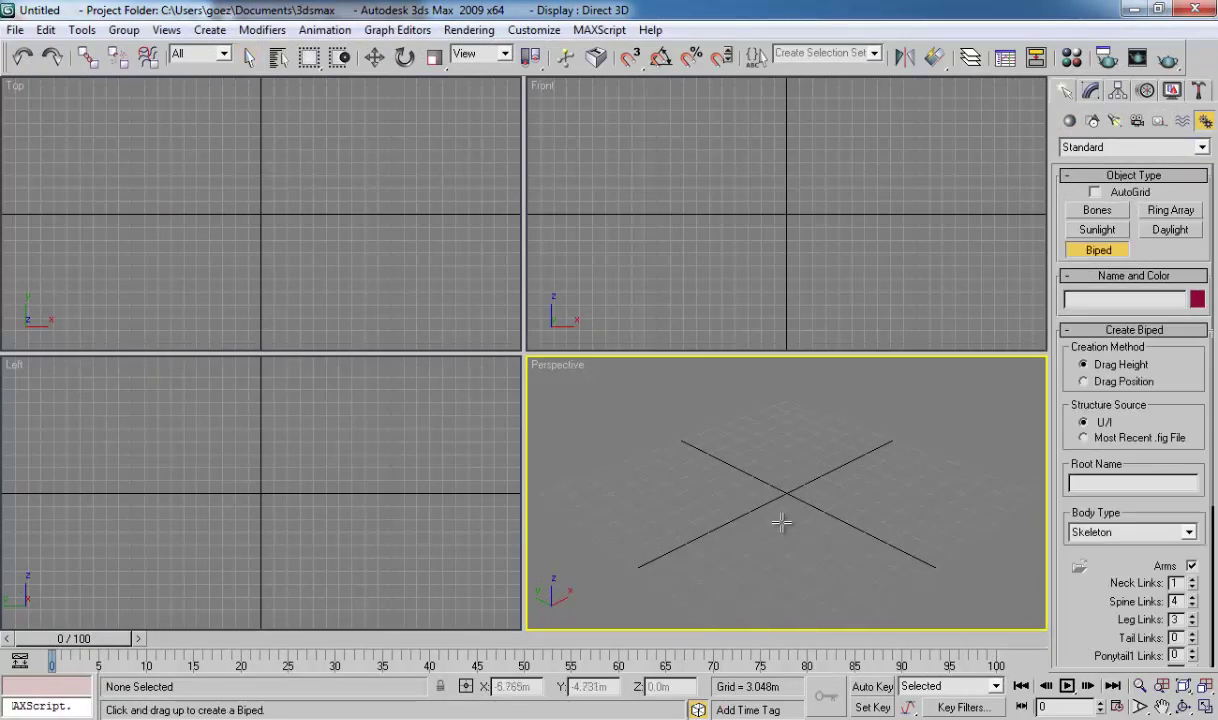
pyautogui.moveTo(780, 514)
pyautogui.mouseDown()
pyautogui.moveTo(846, 345)
pyautogui.moveTo(846, 358)
pyautogui.mouseUp()
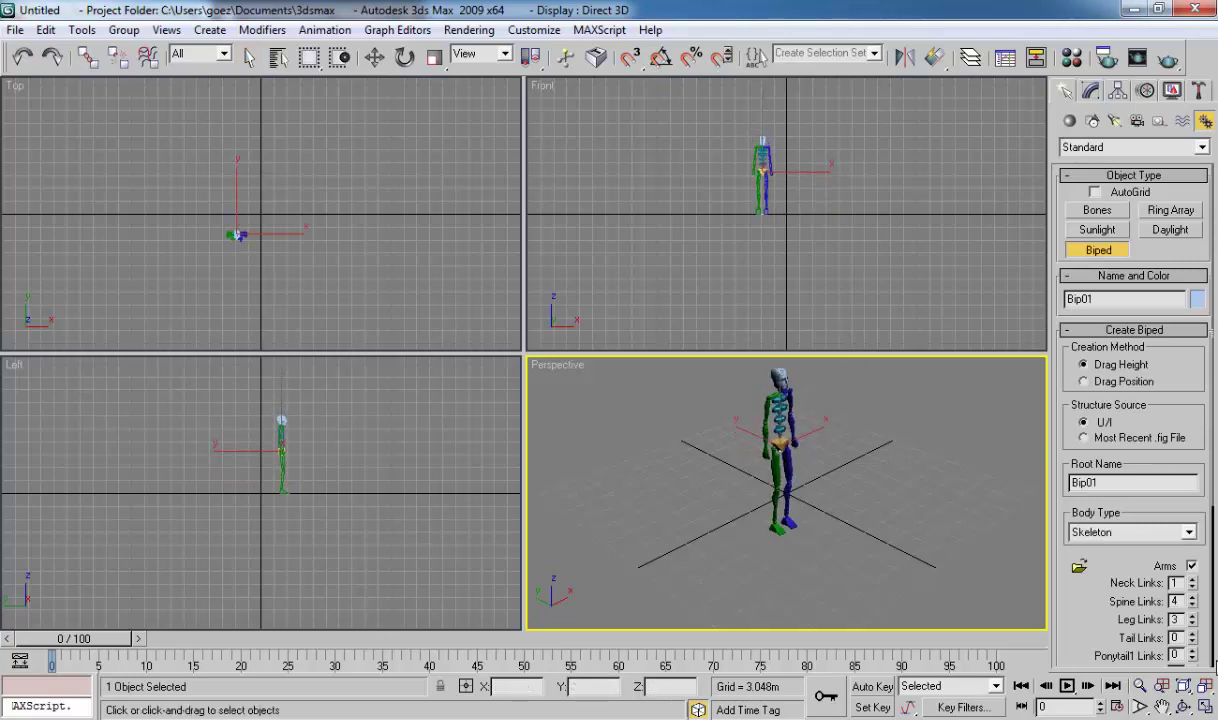
# Step: Maximize the Perspective viewport and show the biped's Modify panel
pyautogui.click(1205, 706)
pyautogui.scroll(-2, 661, 337)
pyautogui.scroll(3, 631, 408)
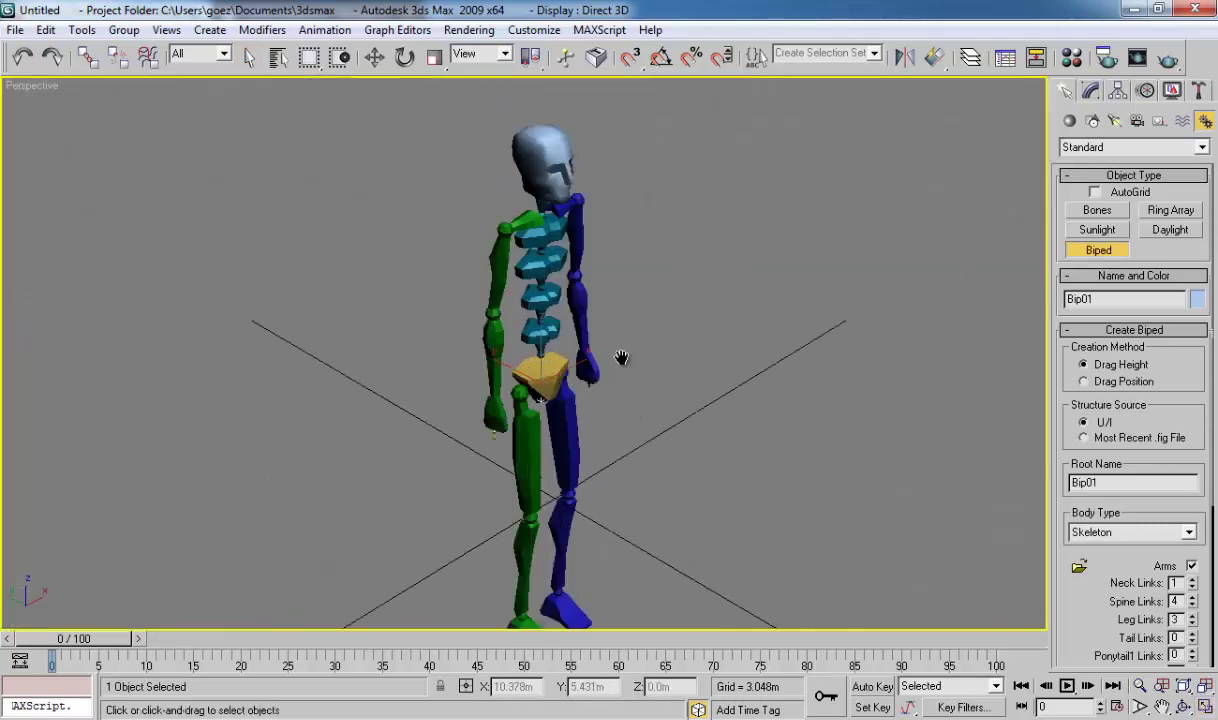
pyautogui.scroll(-2, 620, 356)
pyautogui.click(1090, 90)
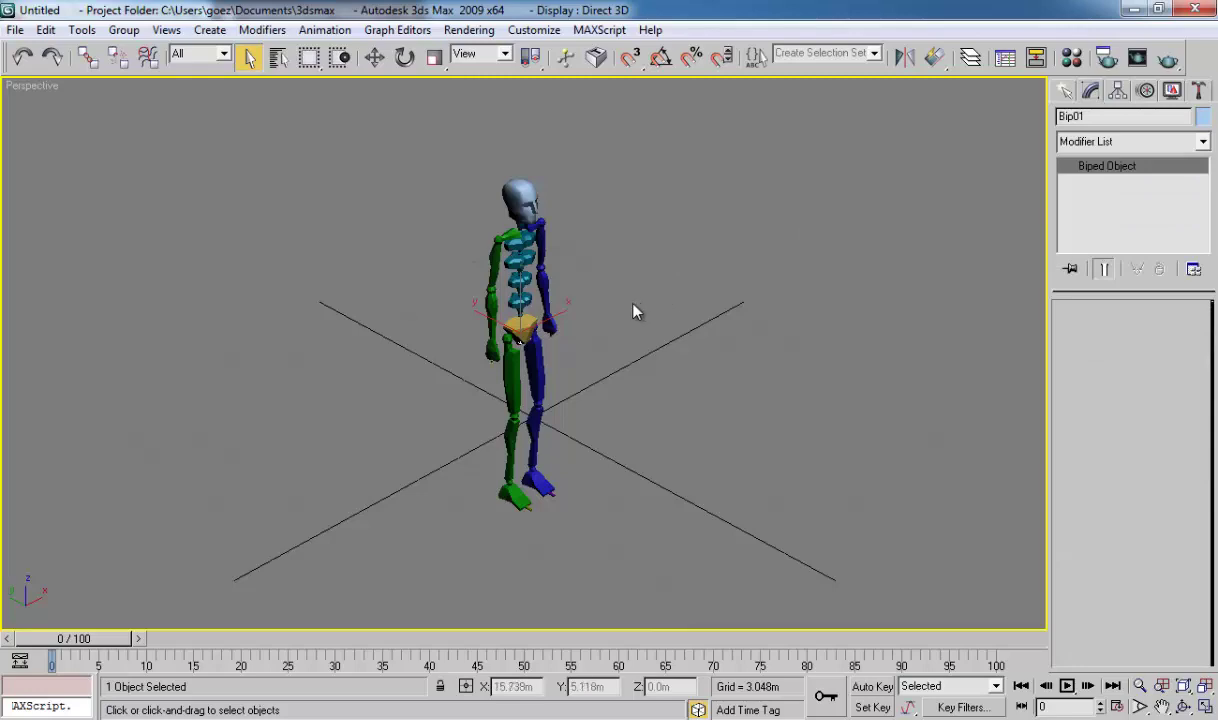
pyautogui.scroll(2, 601, 288)
# Step: Rotate Bip01 Pelvis slightly to tilt the hips, then deselect it
pyautogui.click(502, 320)
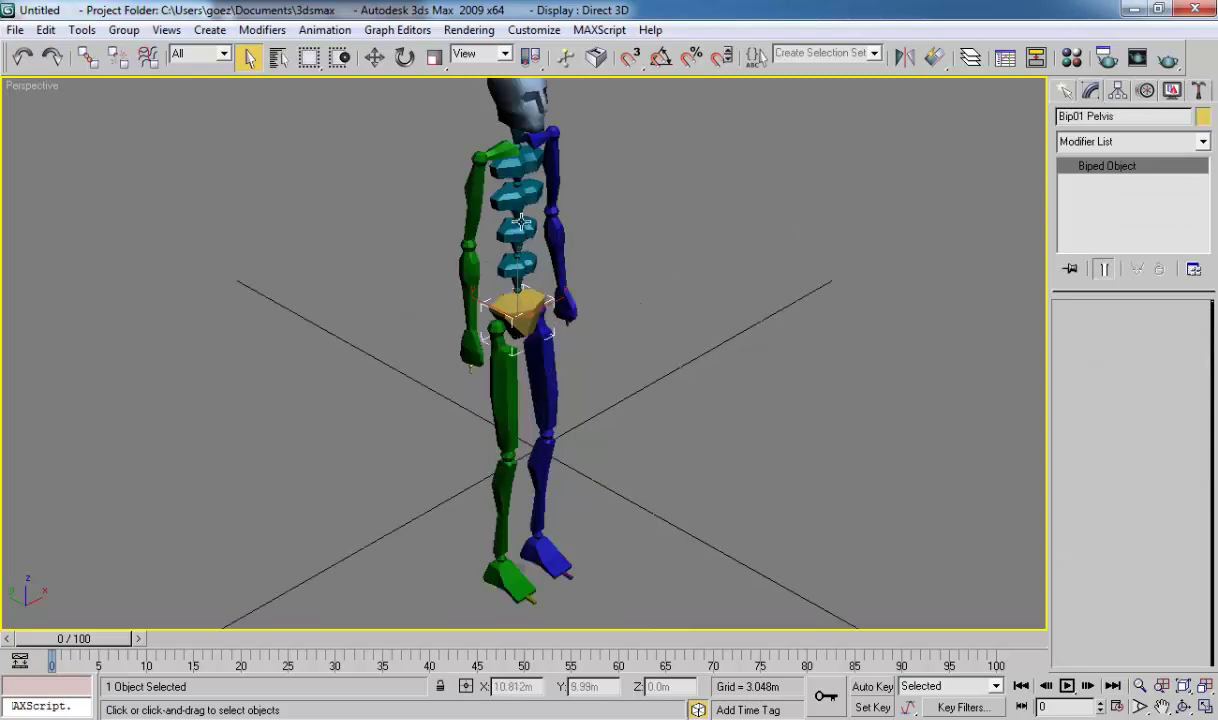
pyautogui.click(404, 57)
pyautogui.moveTo(502, 316); pyautogui.dragTo(495, 303)
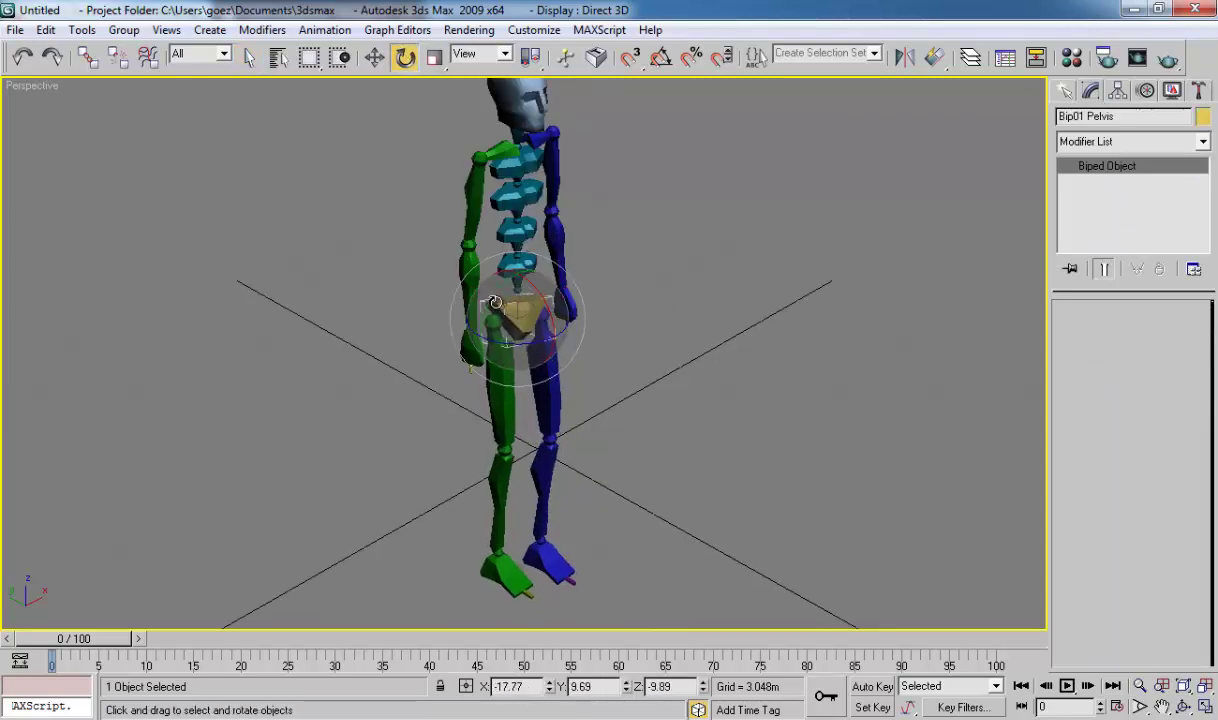
pyautogui.click(697, 293)
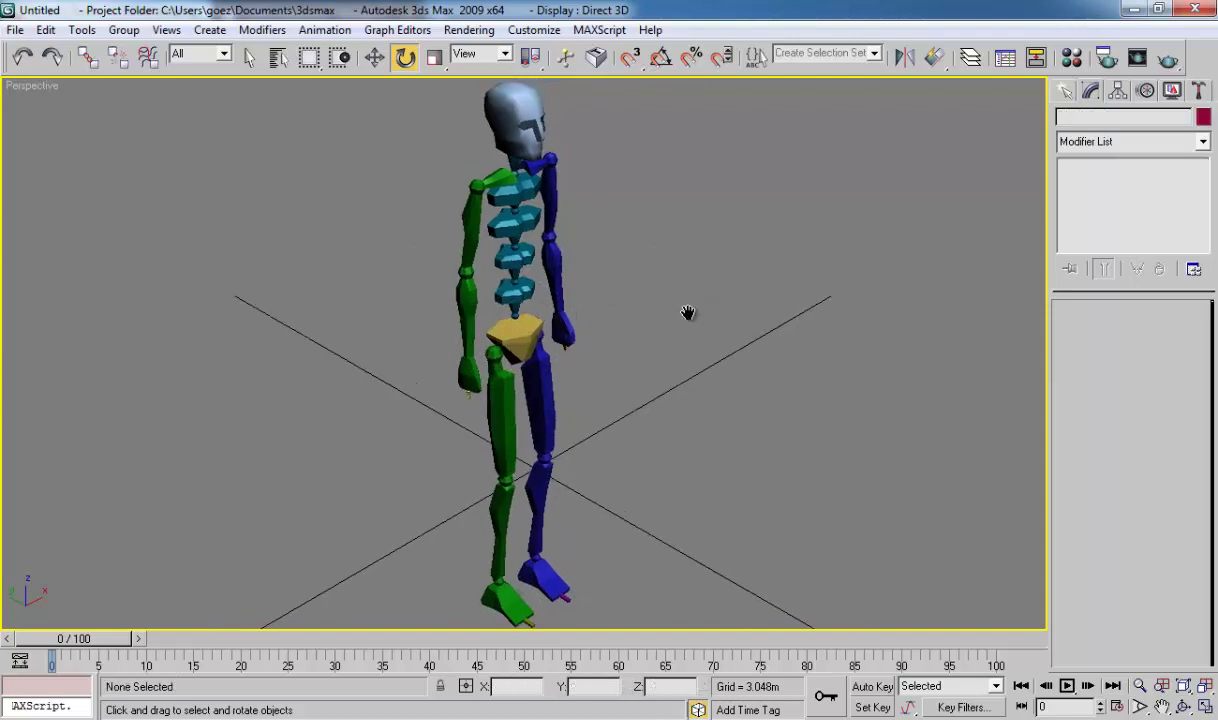
# Step: Select the biped's spine, turn on Figure Mode, and expand the Structure rollout
pyautogui.click(1144, 91)
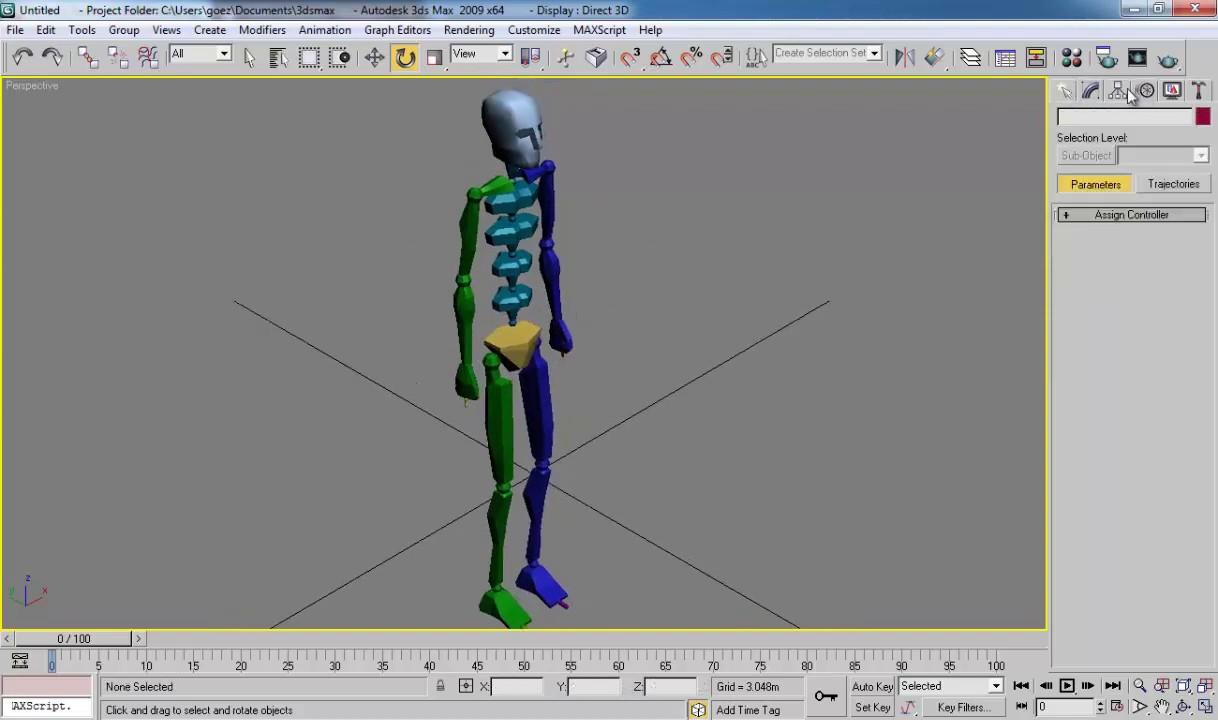
pyautogui.click(508, 298)
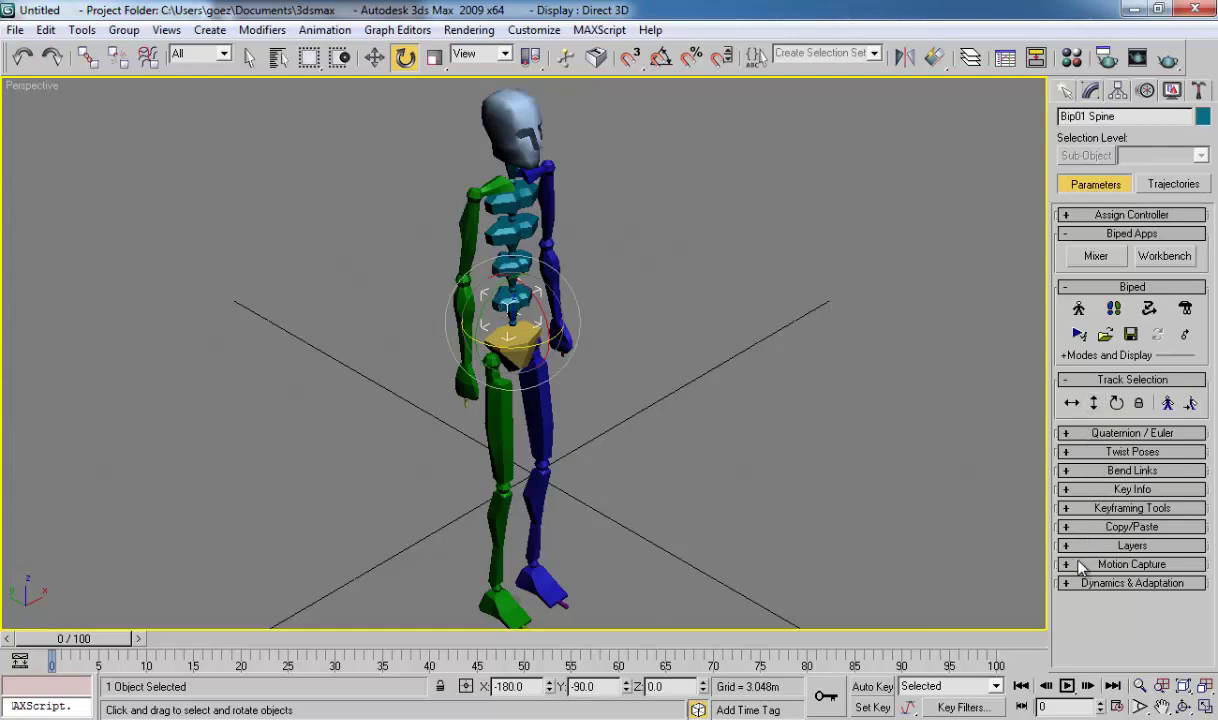
pyautogui.click(1079, 308)
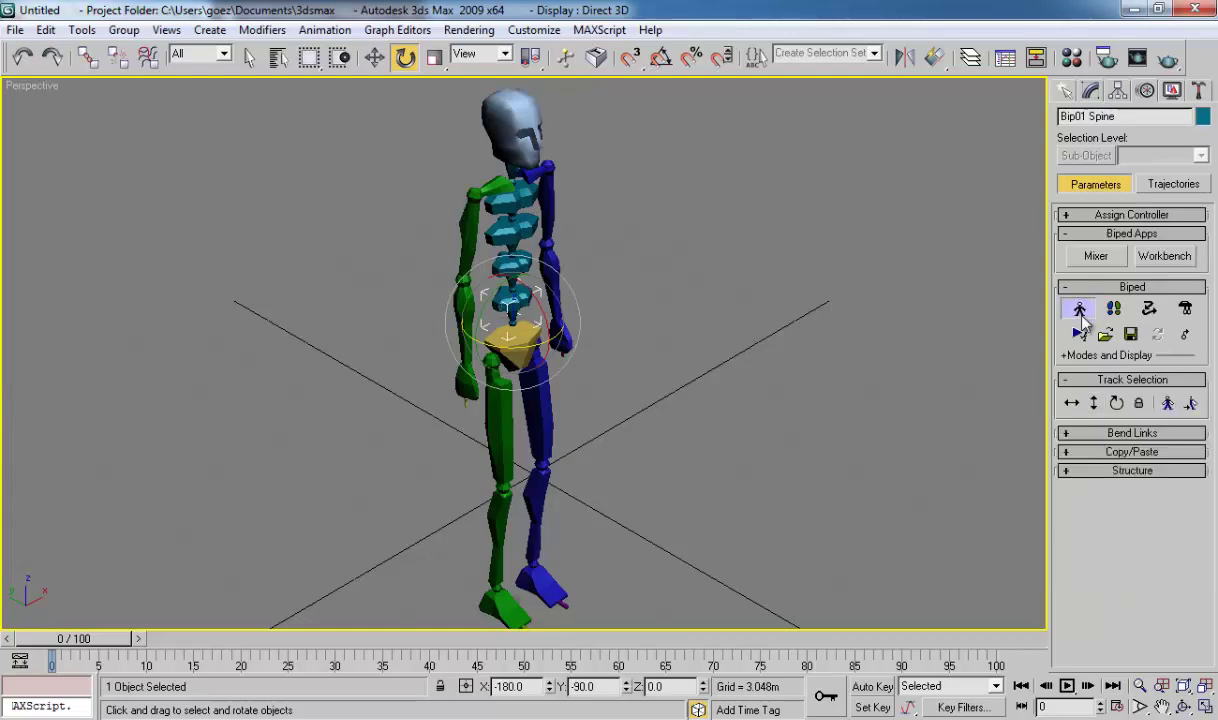
pyautogui.click(1066, 471)
pyautogui.scroll(3, 750, 337)
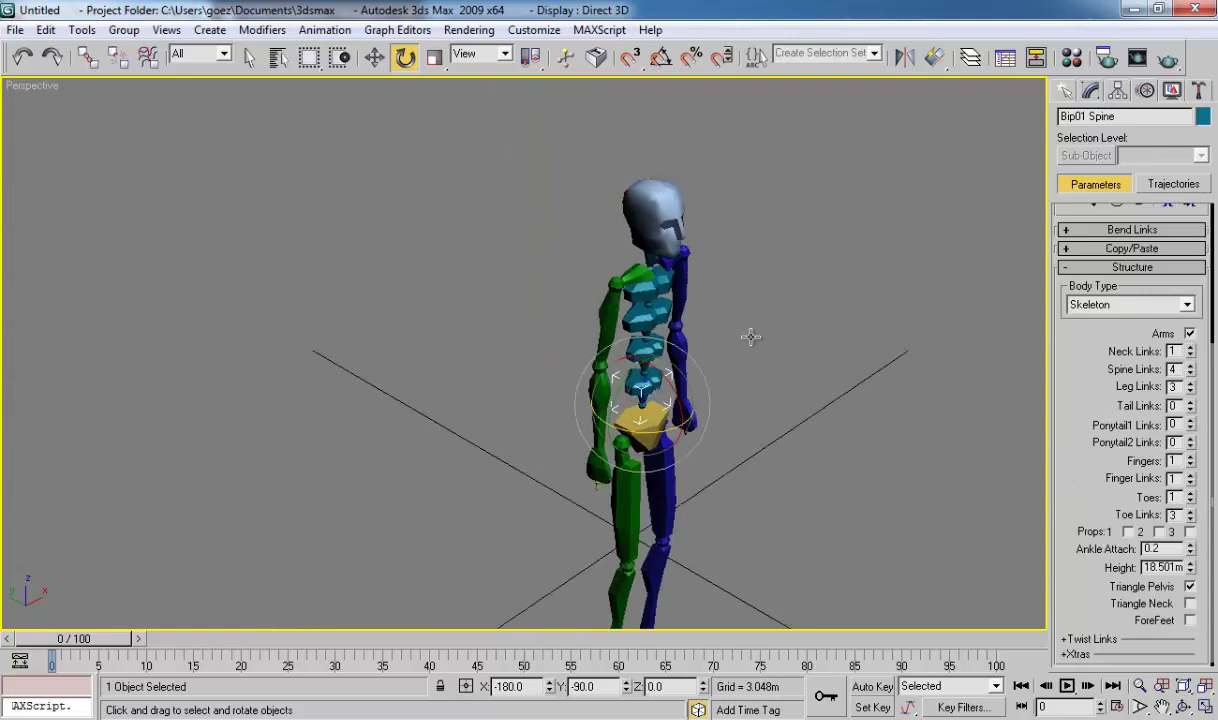
pyautogui.moveTo(750, 337)
pyautogui.mouseDown(button='middle')
pyautogui.moveTo(546, 155)
pyautogui.moveTo(571, 122)
pyautogui.moveTo(625, 101)
pyautogui.mouseUp(button='middle')
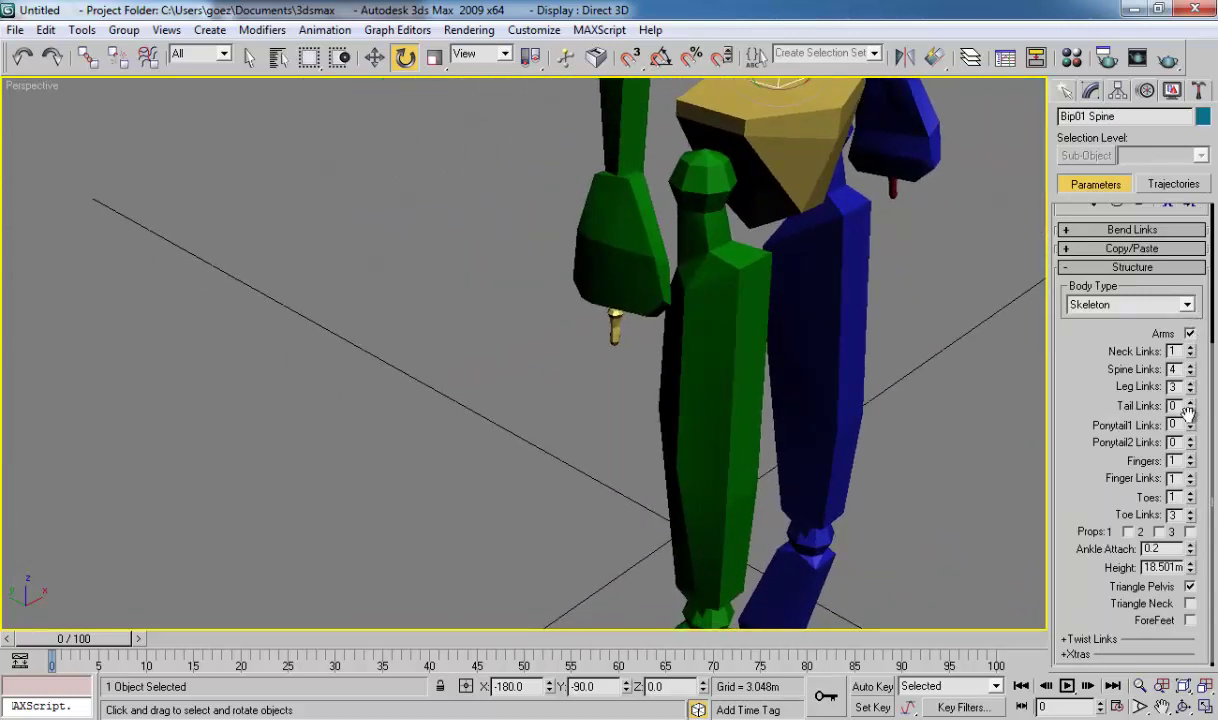
# Step: Set Fingers to 5 and Finger Links to 3
pyautogui.click(1190, 458)
pyautogui.click(1190, 458)
pyautogui.click(1190, 458)
pyautogui.click(1190, 458)
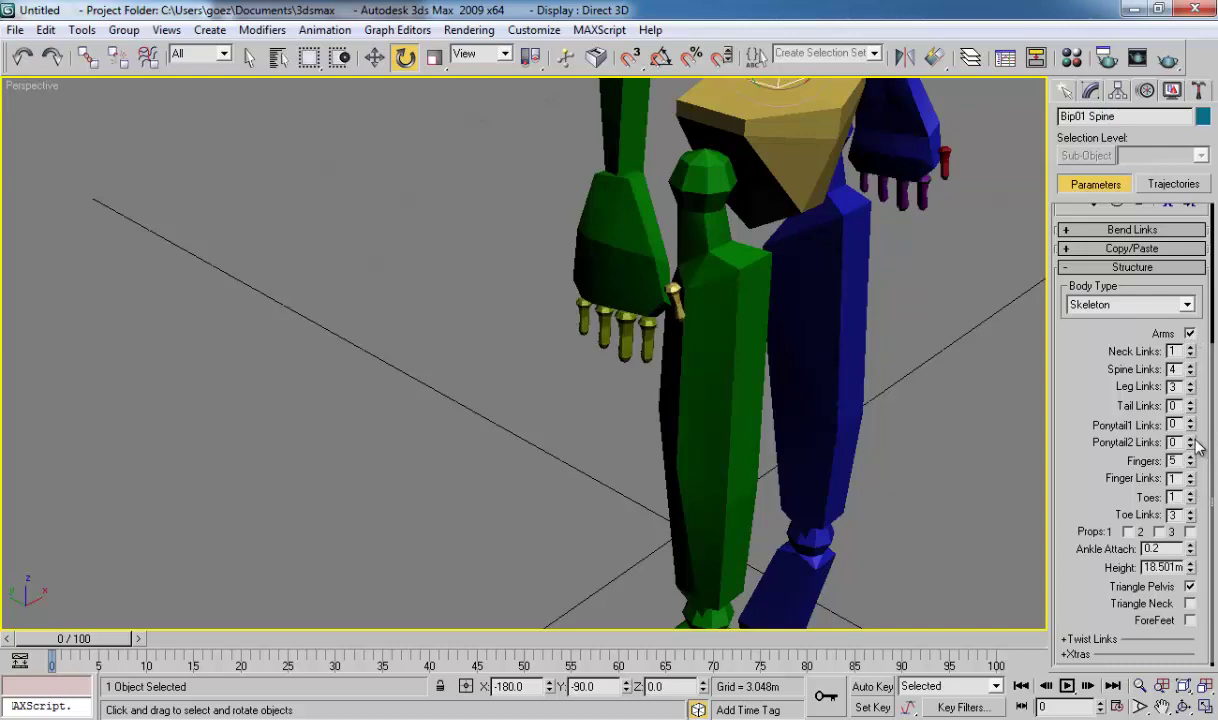
pyautogui.click(1190, 476)
pyautogui.click(1190, 476)
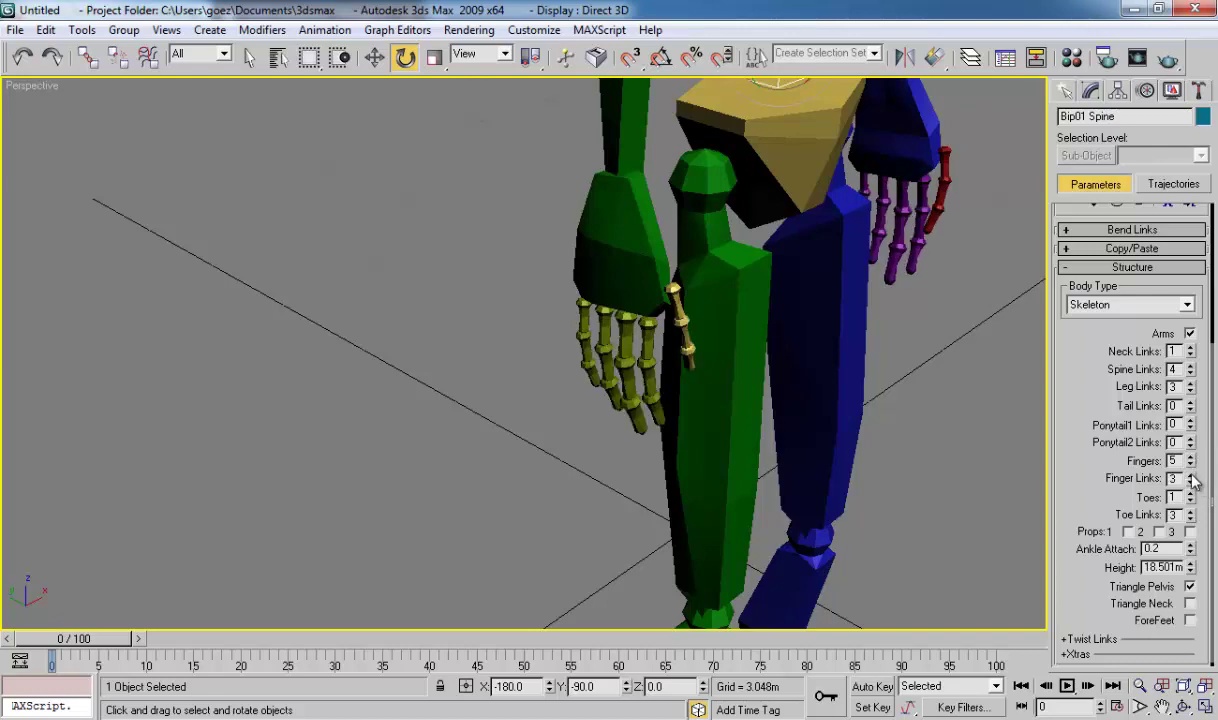
# Step: Try Spine Links 5, then return it to 4, viewing the spine and feet
pyautogui.moveTo(926, 467)
pyautogui.mouseDown(button='middle')
pyautogui.moveTo(870, 345)
pyautogui.moveTo(850, 479)
pyautogui.moveTo(832, 300)
pyautogui.mouseUp(button='middle')
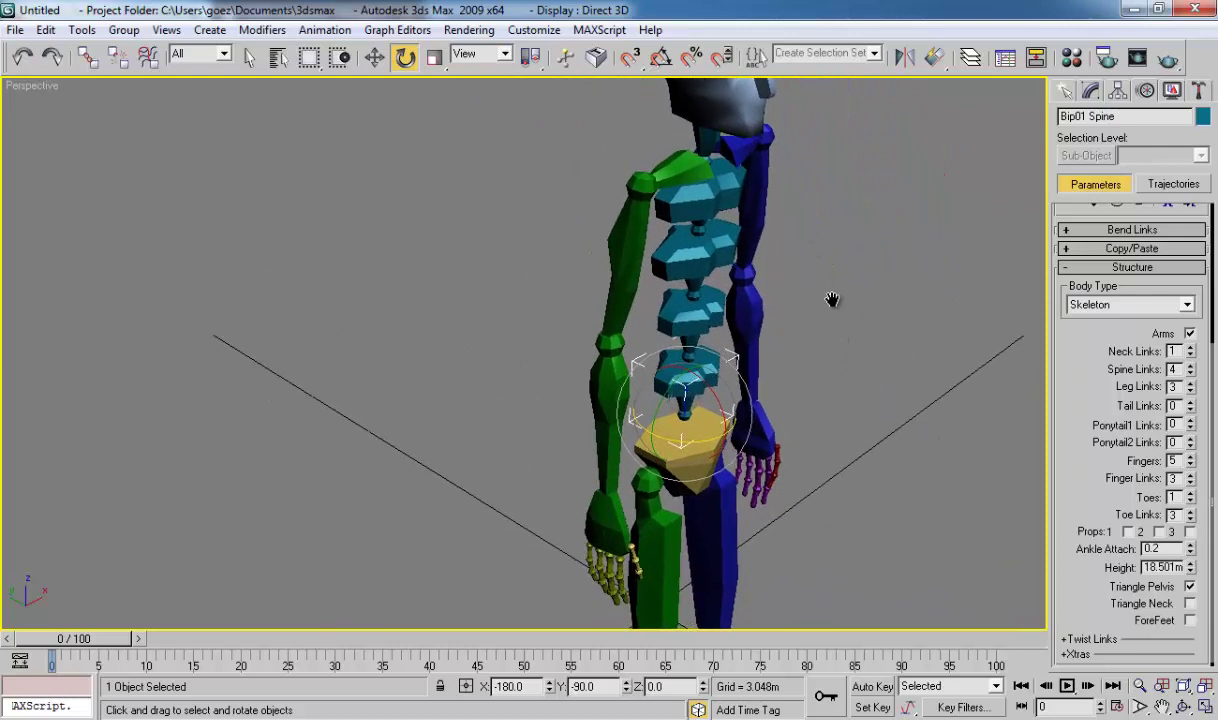
pyautogui.click(1191, 366)
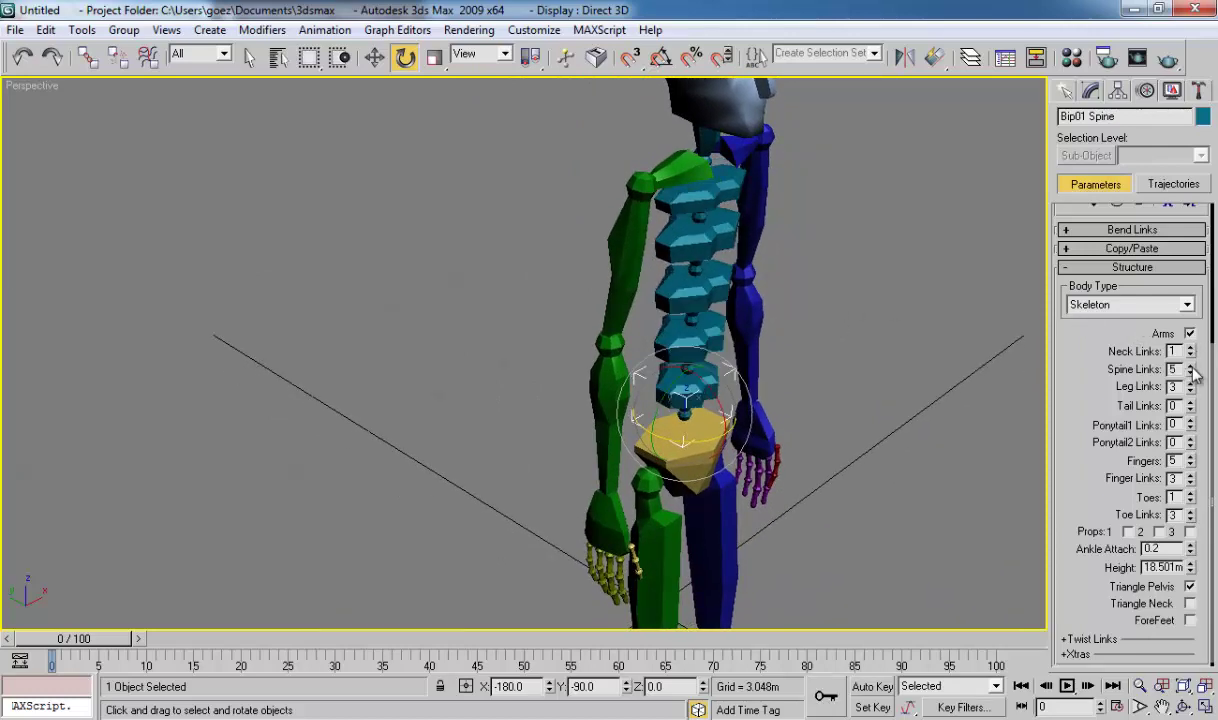
pyautogui.click(1191, 373)
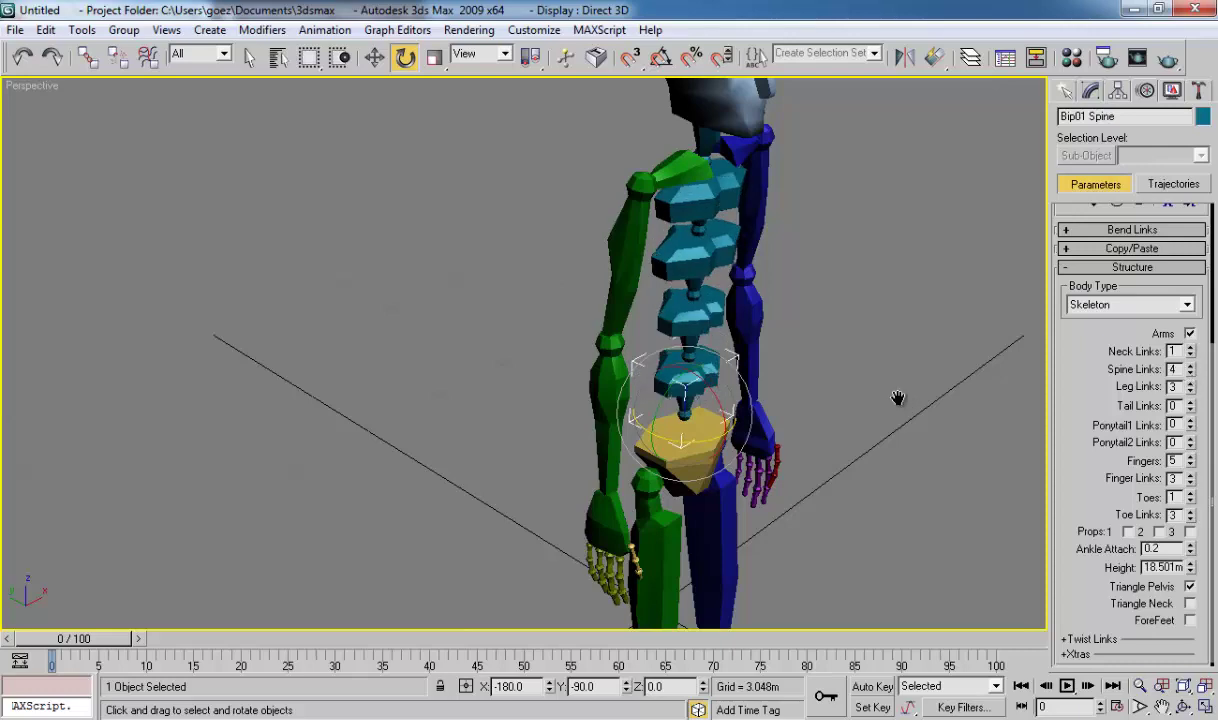
pyautogui.scroll(-3, 897, 398)
pyautogui.moveTo(870, 198); pyautogui.dragTo(805, 250, button='middle')
pyautogui.scroll(3, 760, 257)
pyautogui.scroll(2, 784, 304)
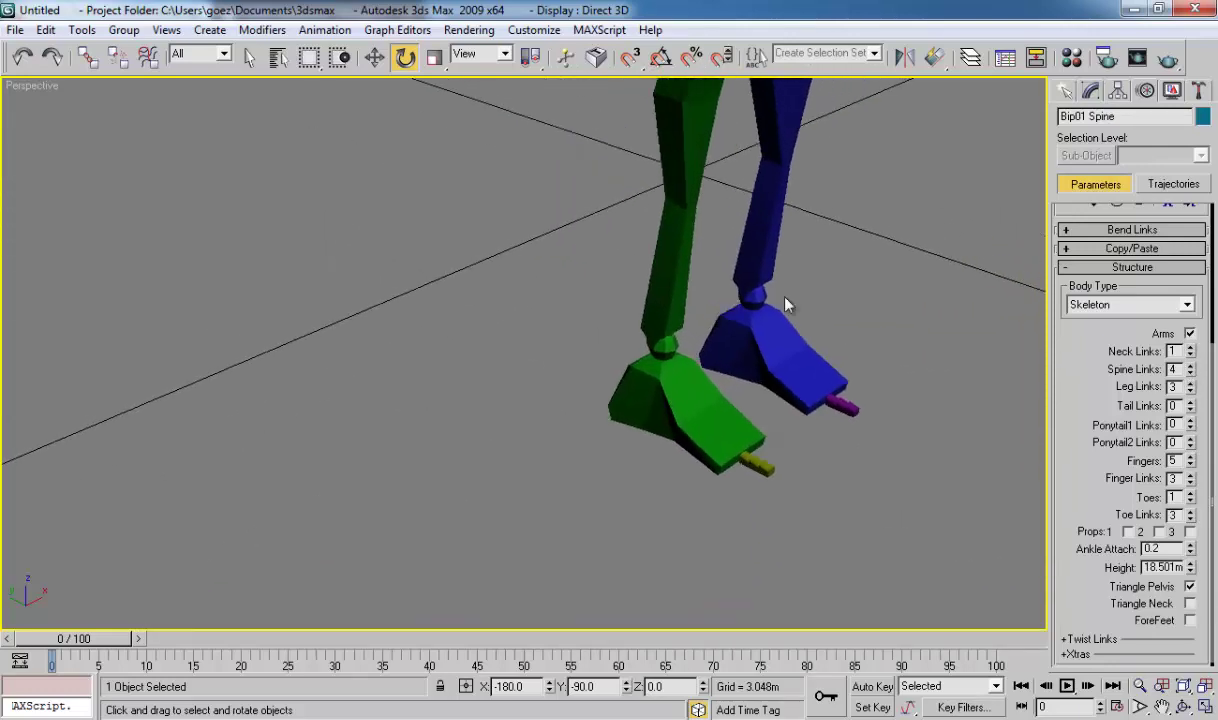
# Step: Set Toes to 5 on each foot
pyautogui.click(1190, 495)
pyautogui.click(1190, 495)
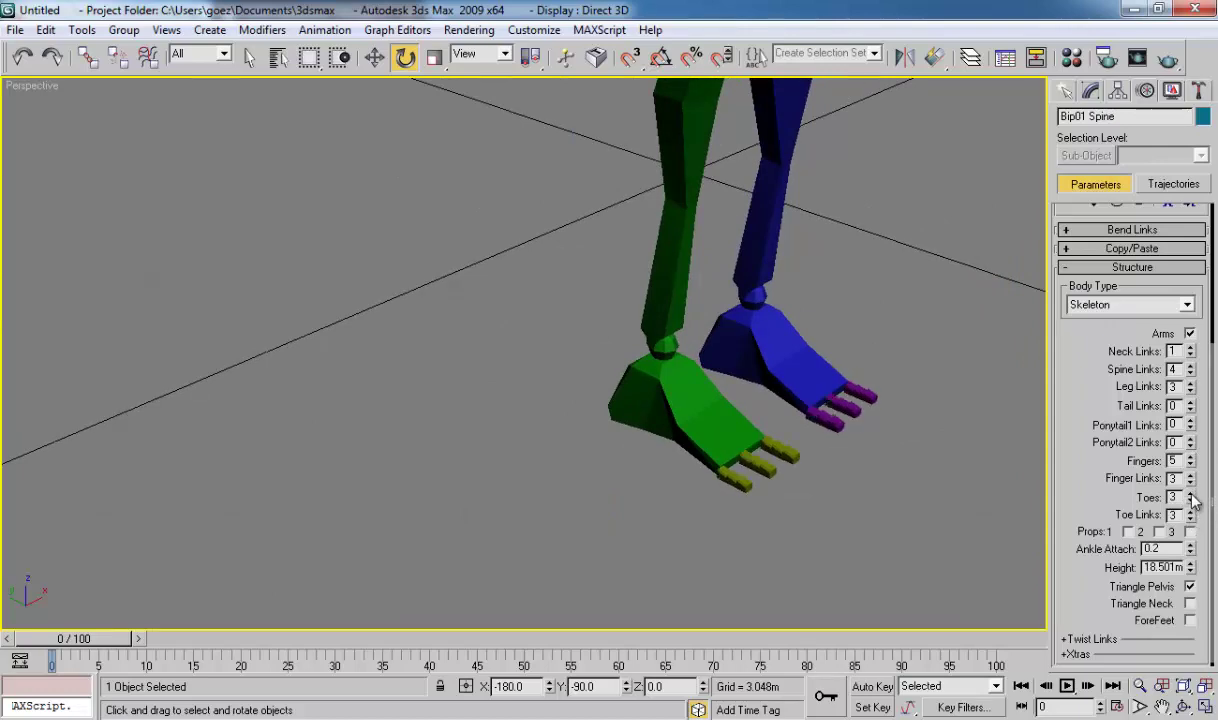
pyautogui.click(1190, 495)
pyautogui.click(1190, 495)
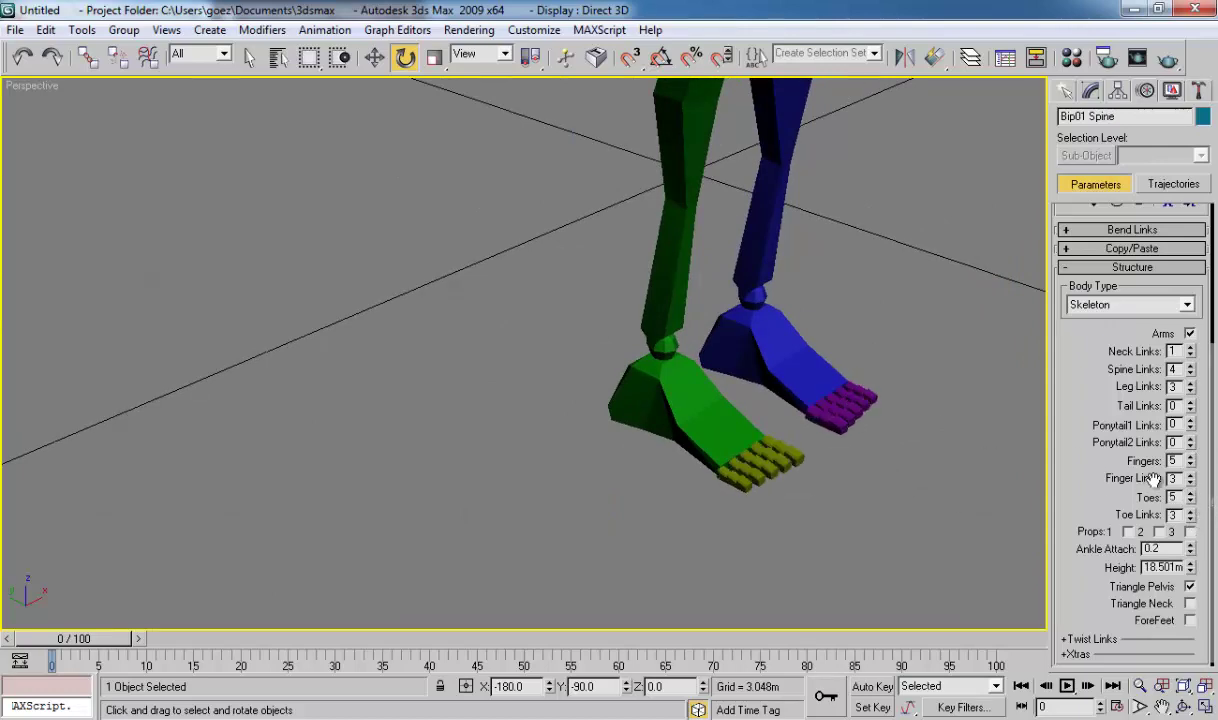
# Step: Lower Toe Links, restore them to 3, and orbit around the biped to check
pyautogui.click(1191, 519)
pyautogui.click(1191, 512)
pyautogui.scroll(-5, 768, 305)
pyautogui.keyDown('alt'); pyautogui.moveTo(748, 264); pyautogui.dragTo(742, 337, button='middle'); pyautogui.keyUp('alt')
pyautogui.scroll(3, 742, 345)
pyautogui.scroll(3, 688, 296)
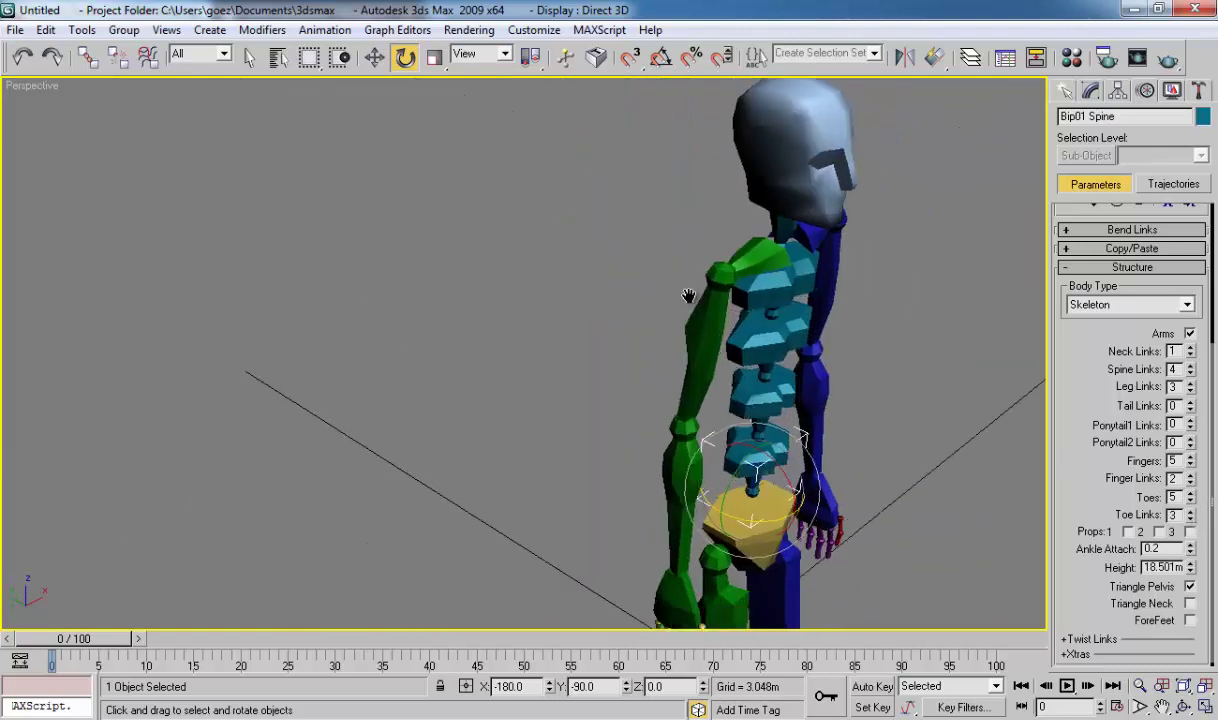
pyautogui.moveTo(688, 296)
pyautogui.keyDown('alt'); pyautogui.mouseDown(button='middle')
pyautogui.moveTo(693, 264)
pyautogui.moveTo(718, 244)
pyautogui.mouseUp(button='middle'); pyautogui.keyUp('alt')
pyautogui.scroll(-4, 693, 264)
pyautogui.scroll(2, 712, 272)
pyautogui.scroll(-1, 718, 244)
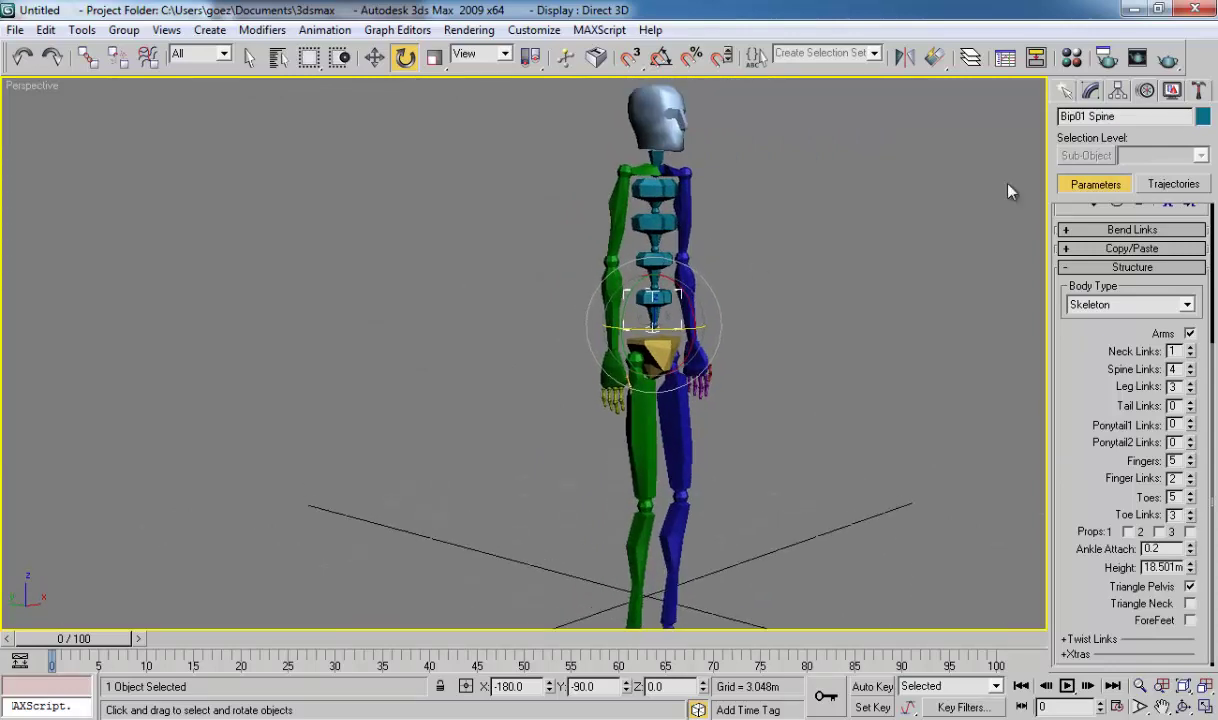
# Step: Select the biped's pelvis and reopen the Motion panel's Structure rollout
pyautogui.click(1065, 90)
pyautogui.click(1093, 91)
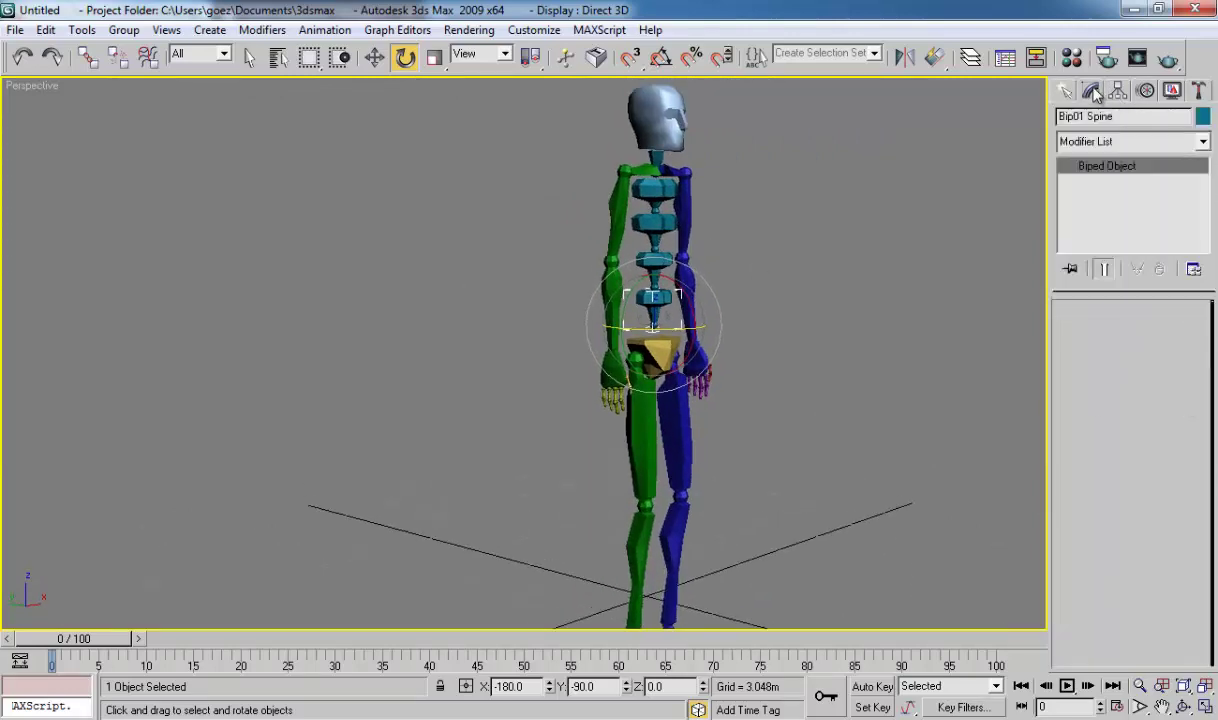
pyautogui.click(662, 355)
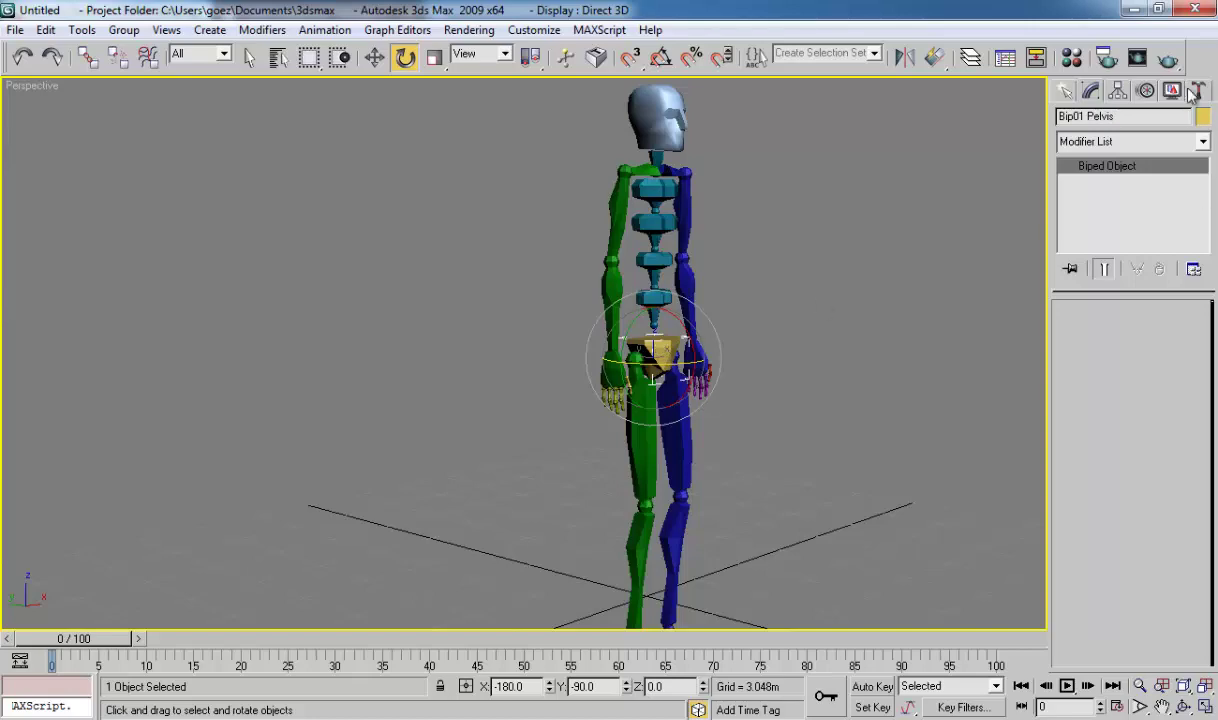
pyautogui.click(1146, 91)
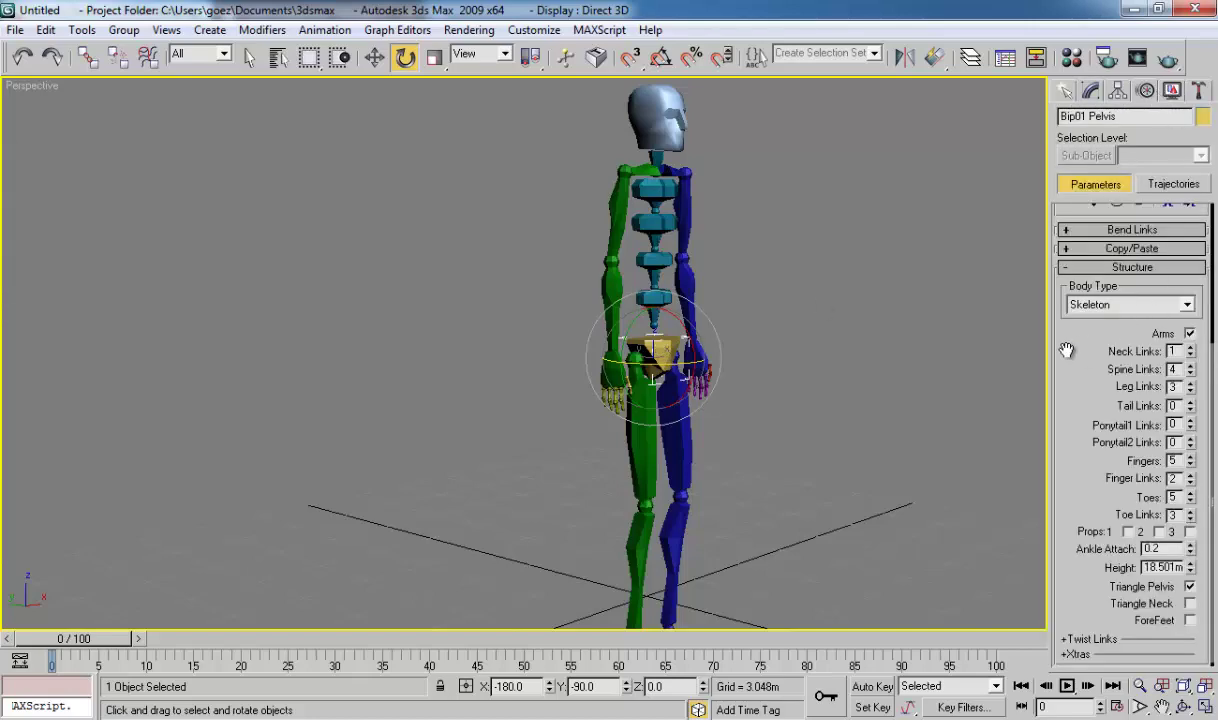
pyautogui.moveTo(1082, 437); pyautogui.dragTo(1080, 444)
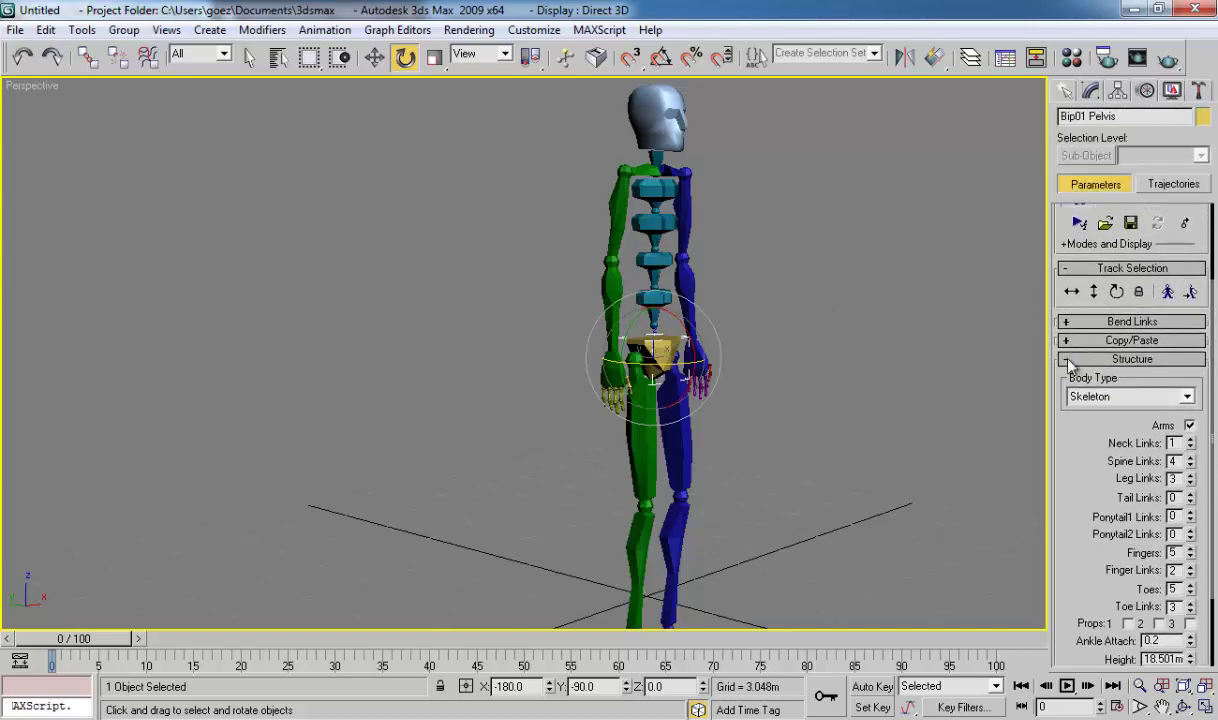
pyautogui.click(1068, 362)
pyautogui.click(1068, 471)
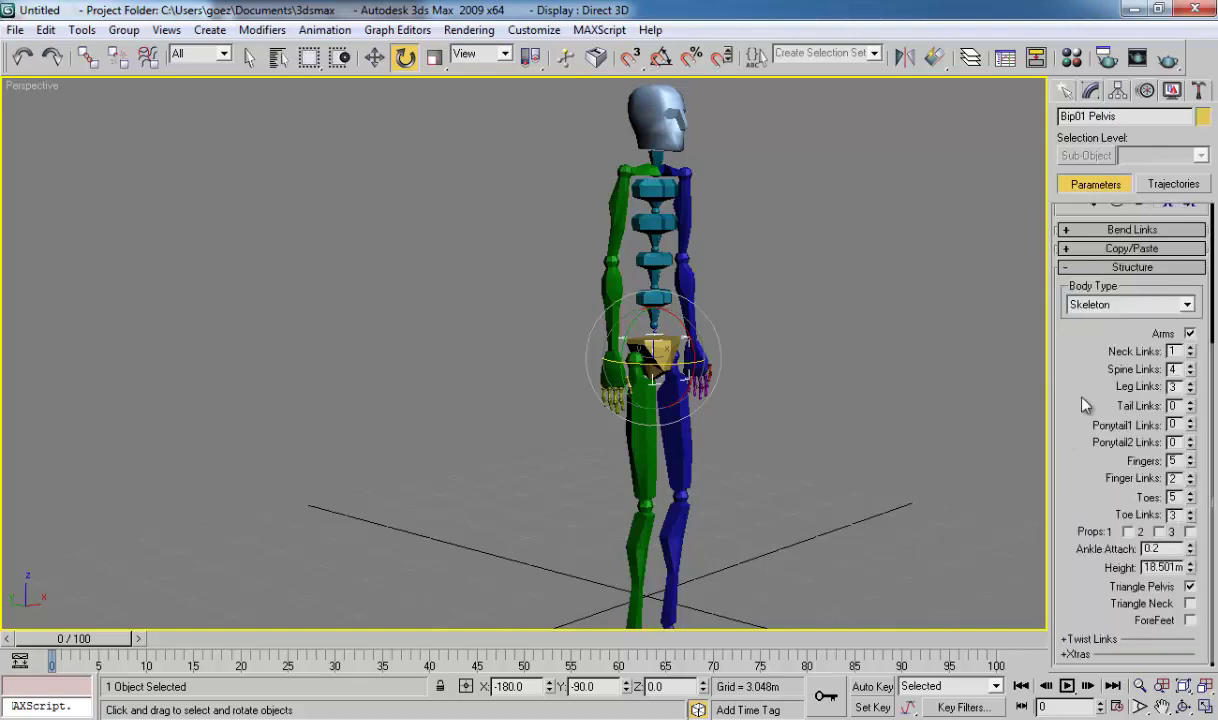
# Step: Try the Male, Female, Classic and Skeleton body types, settling on Male
pyautogui.click(1122, 305)
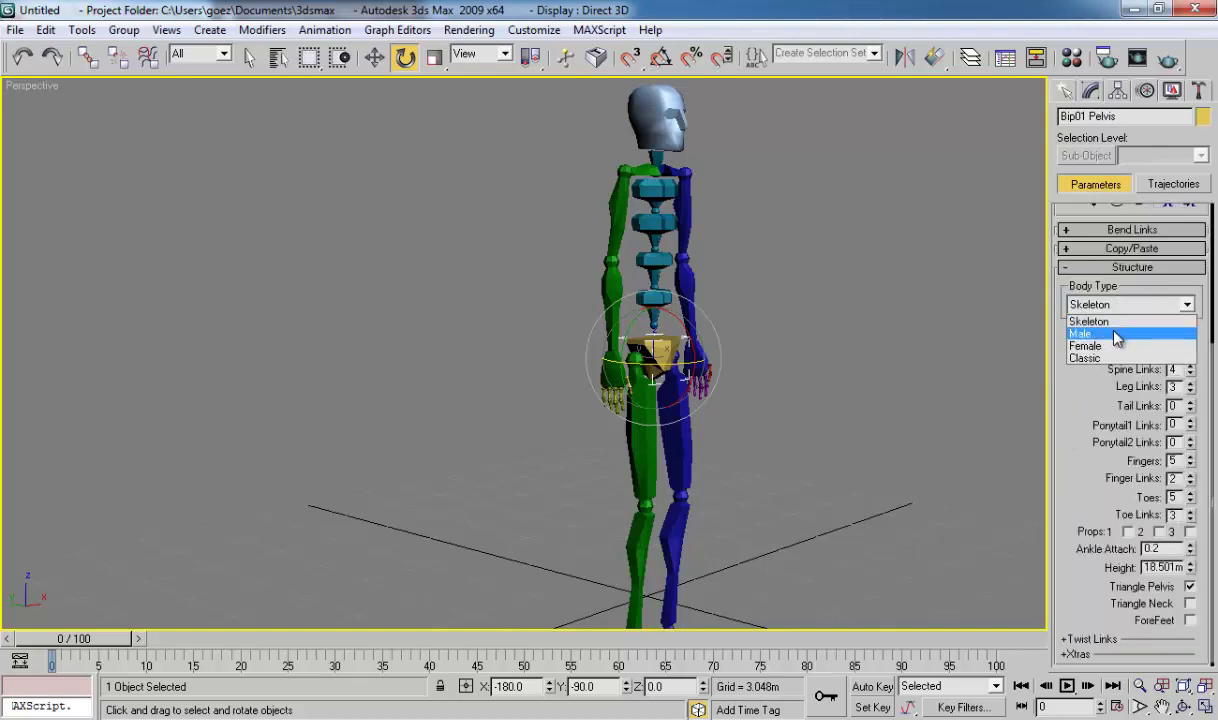
pyautogui.click(1114, 333)
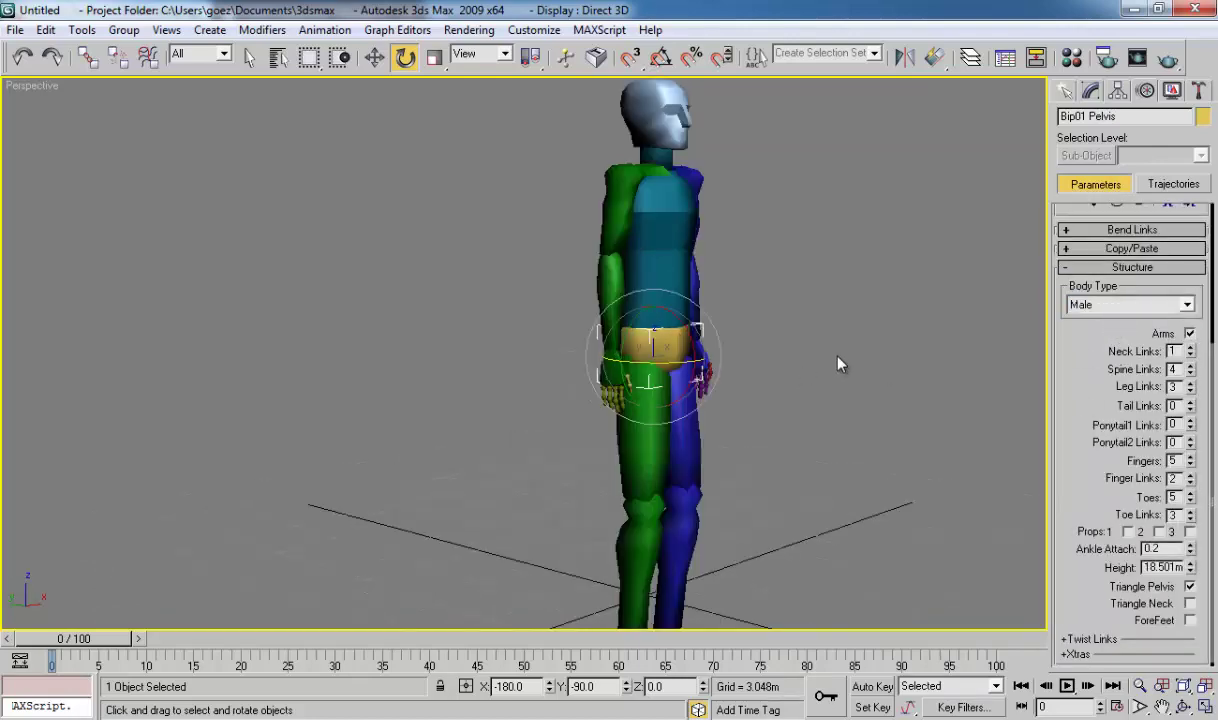
pyautogui.click(1136, 311)
pyautogui.click(1091, 348)
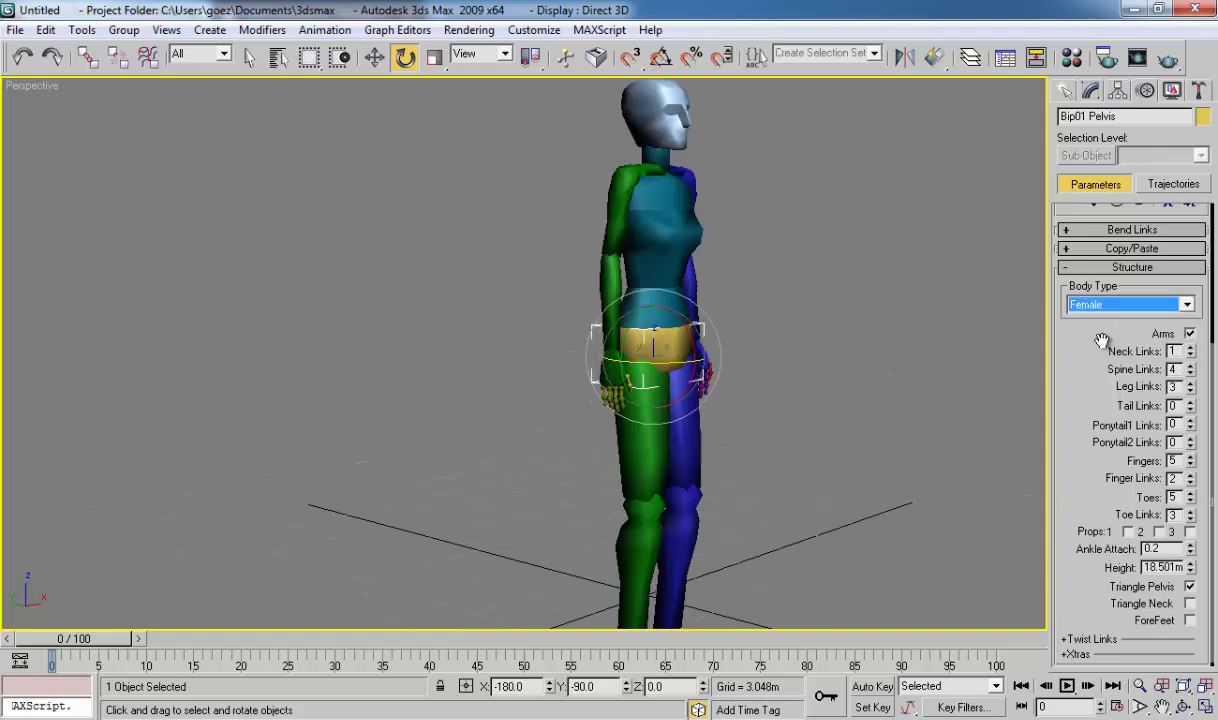
pyautogui.click(1115, 305)
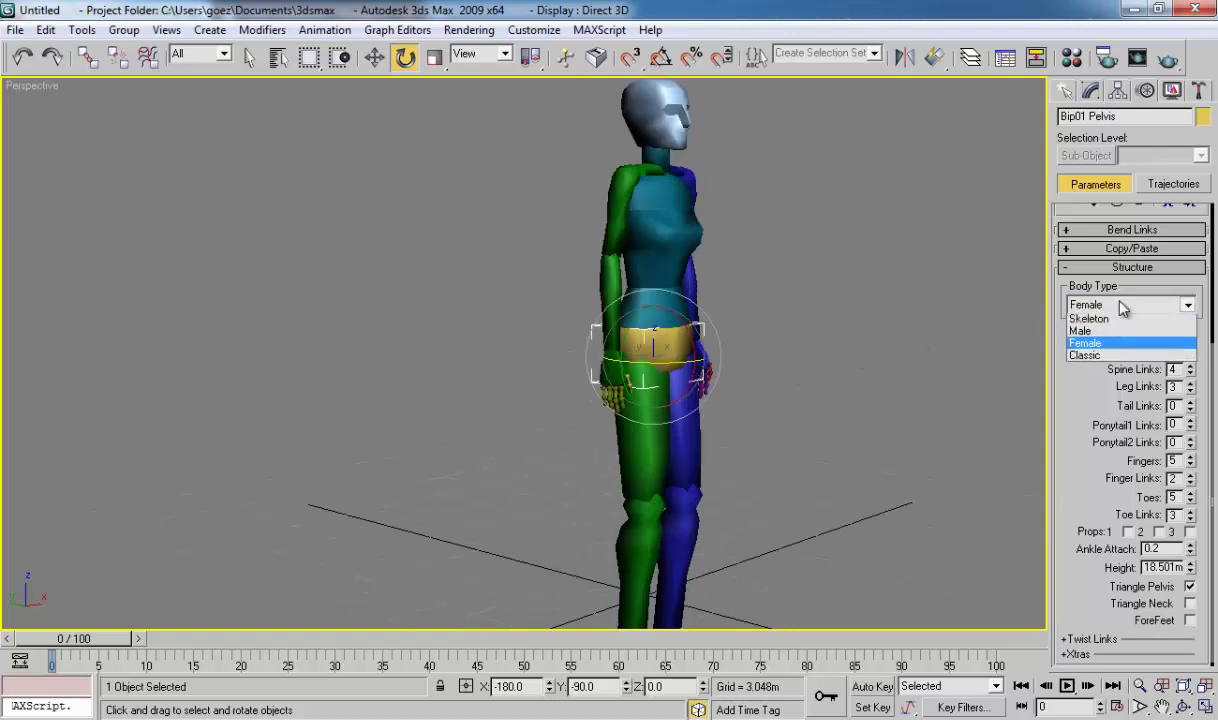
pyautogui.click(1082, 358)
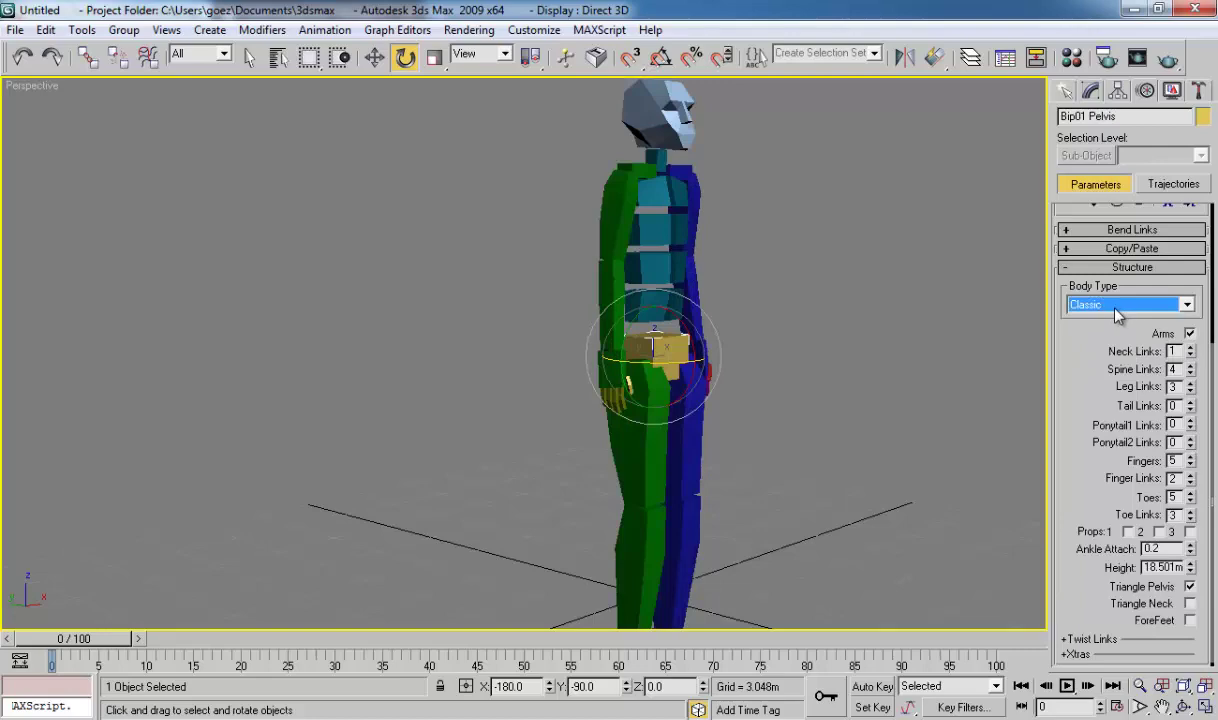
pyautogui.click(1117, 312)
pyautogui.click(1088, 321)
pyautogui.click(1115, 306)
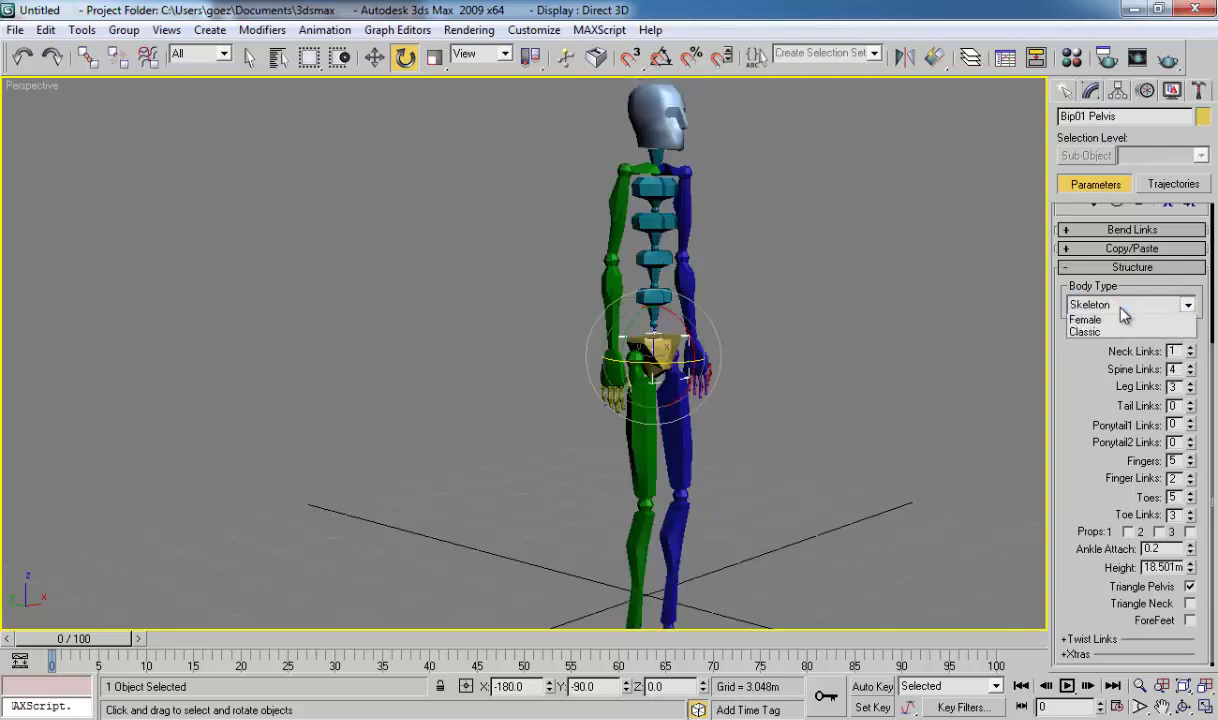
pyautogui.click(1080, 333)
pyautogui.click(795, 335)
# Step: Orbit the view to see the male biped from the front
pyautogui.scroll(3, 734, 353)
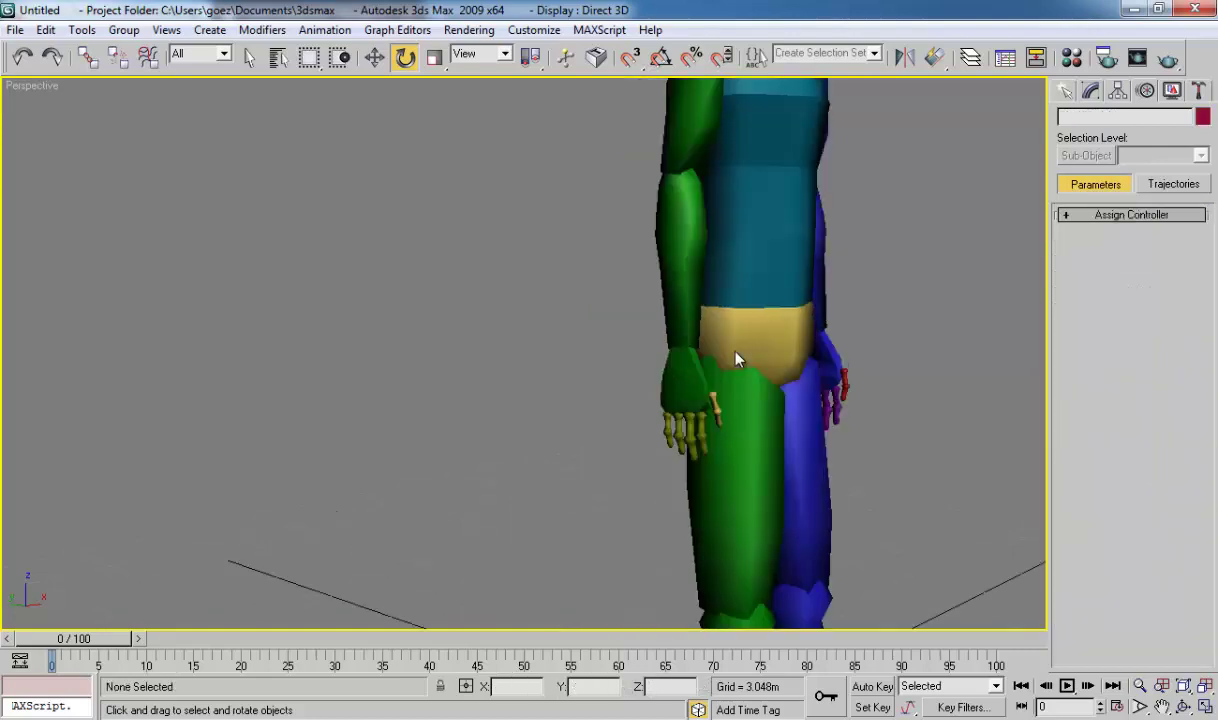
pyautogui.scroll(-3, 745, 349)
pyautogui.keyDown('alt'); pyautogui.moveTo(745, 349); pyautogui.dragTo(585, 332, button='middle'); pyautogui.keyUp('alt')
pyautogui.scroll(2, 710, 340)
pyautogui.moveTo(710, 340)
pyautogui.keyDown('alt'); pyautogui.mouseDown(button='middle')
pyautogui.moveTo(721, 348)
pyautogui.moveTo(703, 313)
pyautogui.mouseUp(button='middle'); pyautogui.keyUp('alt')
pyautogui.scroll(-3, 710, 343)
# Step: Select the pelvis, then the centre of mass, and orbit to an angled view
pyautogui.click(523, 314)
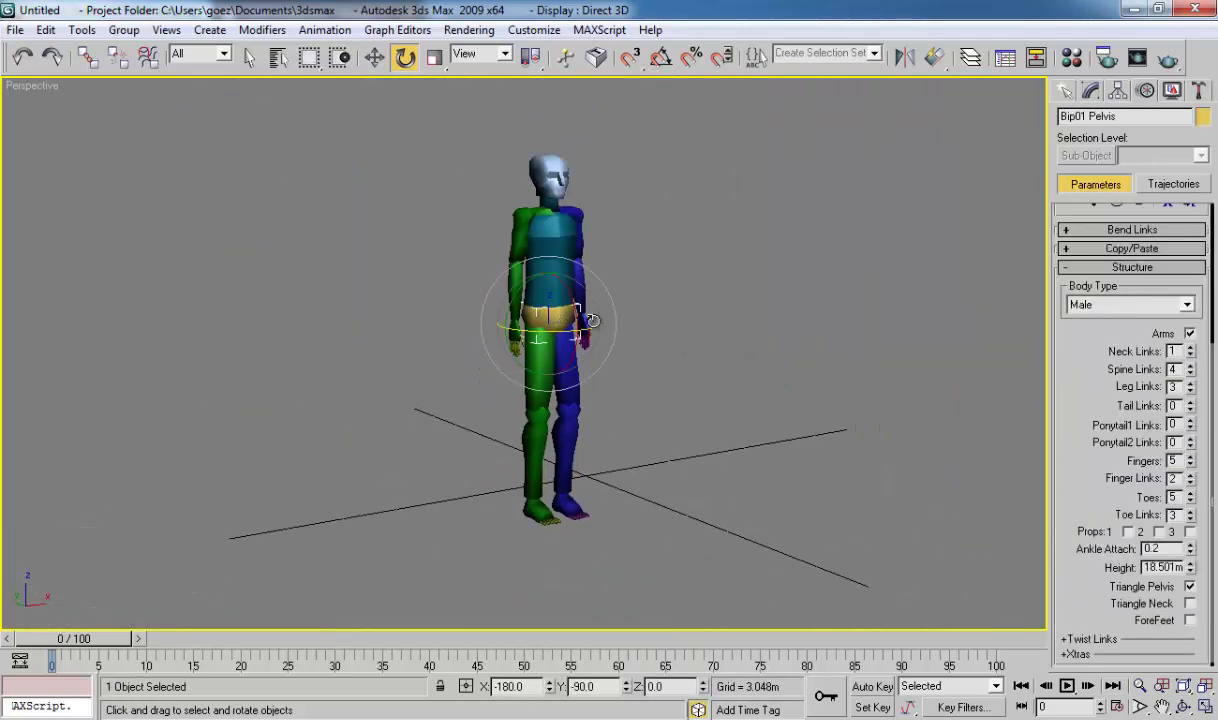
pyautogui.click(659, 348)
pyautogui.scroll(3, 576, 353)
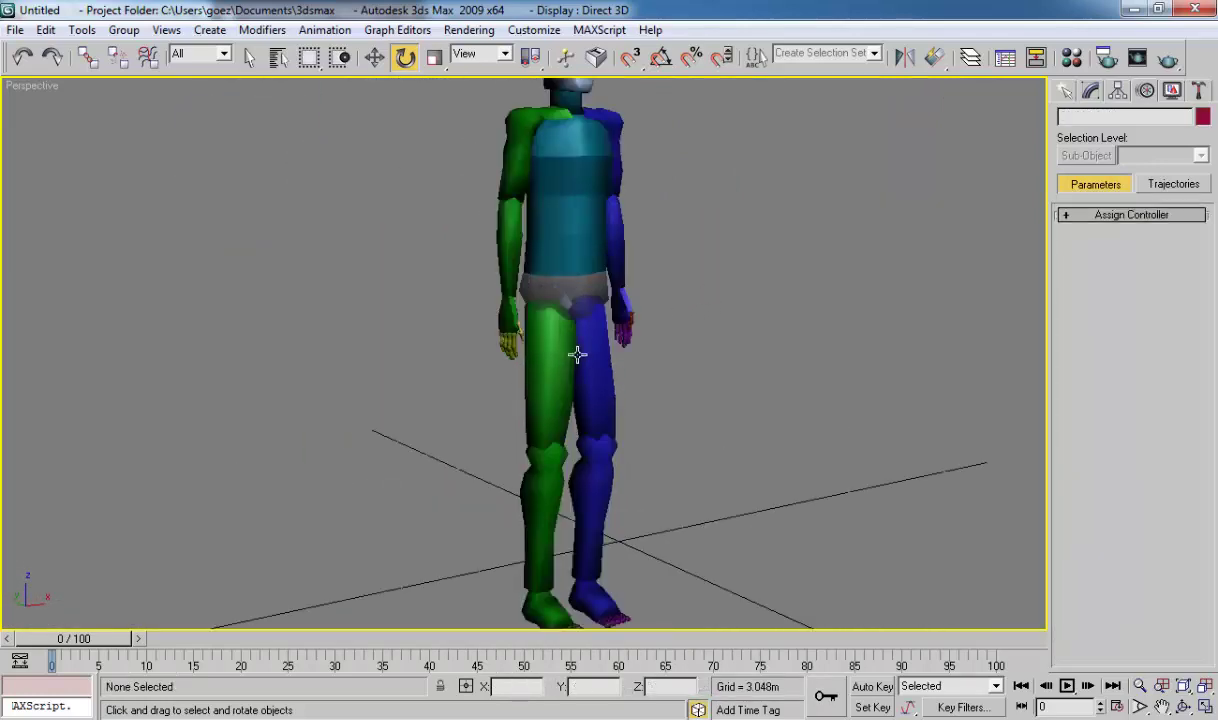
pyautogui.scroll(5, 610, 250)
pyautogui.click(645, 138)
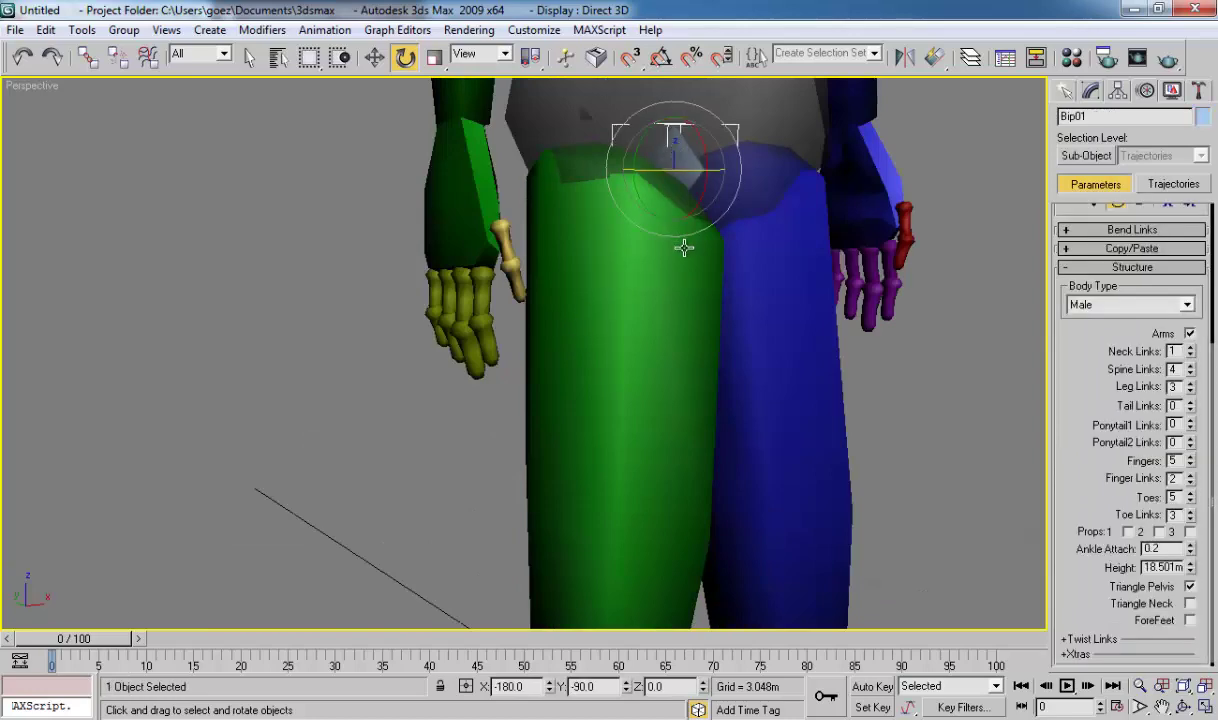
pyautogui.scroll(-6, 684, 248)
pyautogui.scroll(2, 688, 255)
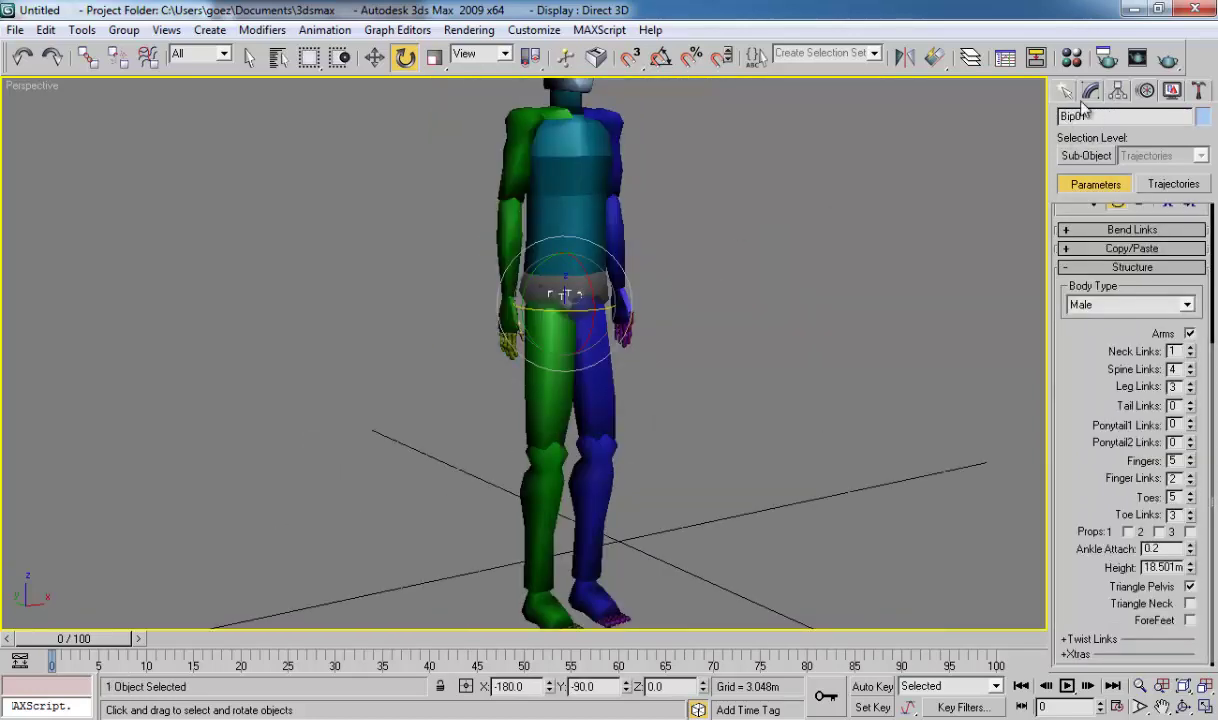
pyautogui.scroll(-5, 708, 268)
pyautogui.scroll(2, 642, 253)
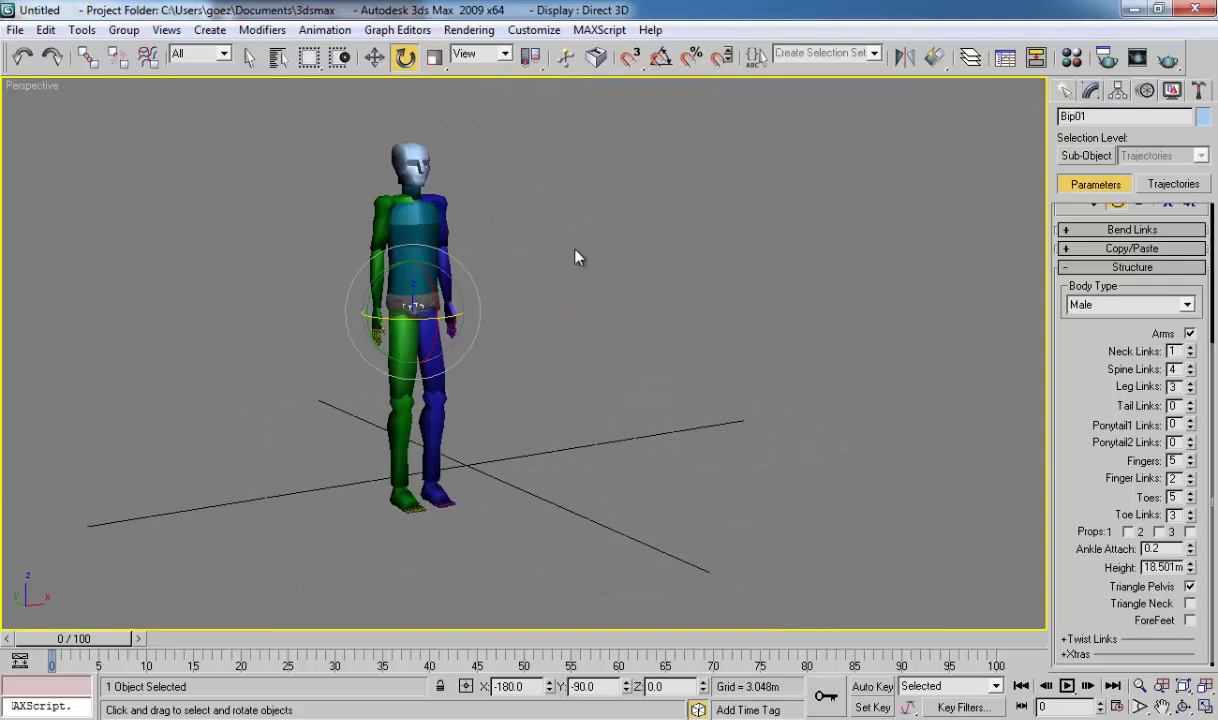
pyautogui.moveTo(575, 258)
pyautogui.keyDown('alt'); pyautogui.mouseDown(button='middle')
pyautogui.moveTo(603, 264)
pyautogui.moveTo(449, 253)
pyautogui.moveTo(483, 262)
pyautogui.moveTo(708, 222)
pyautogui.mouseUp(button='middle'); pyautogui.keyUp('alt')
# Step: Turn off Figure Mode in the Motion panel
pyautogui.click(1117, 90)
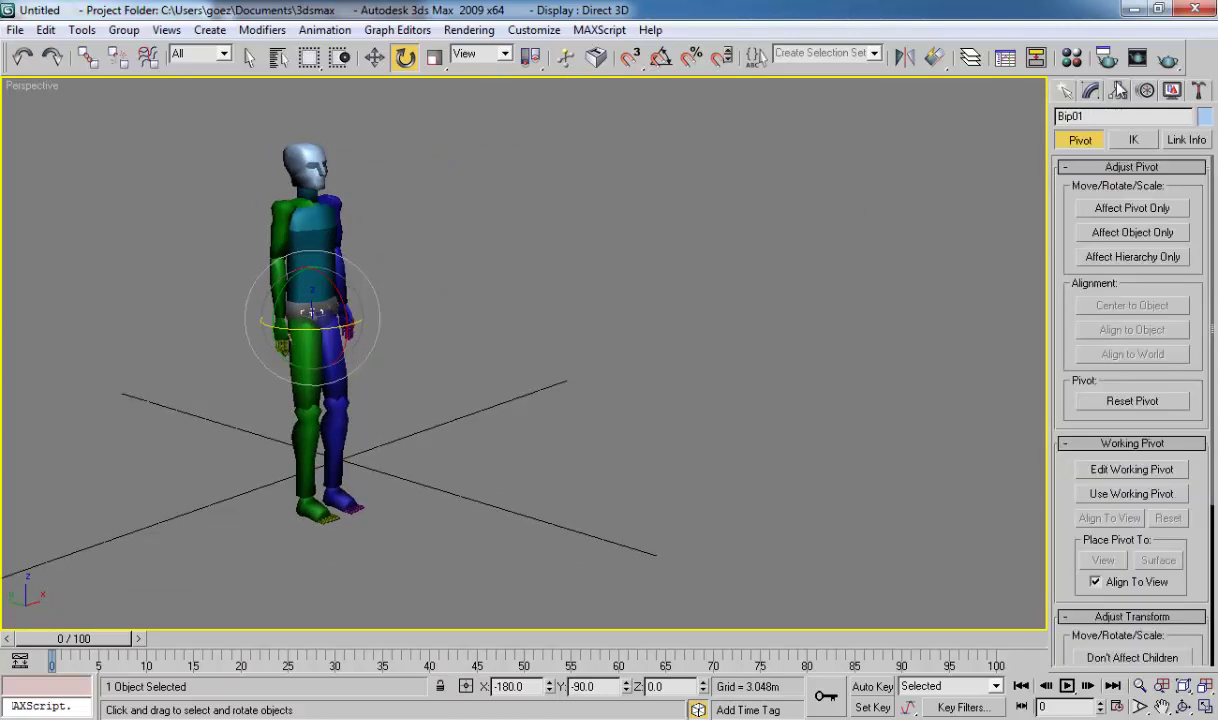
pyautogui.click(1148, 91)
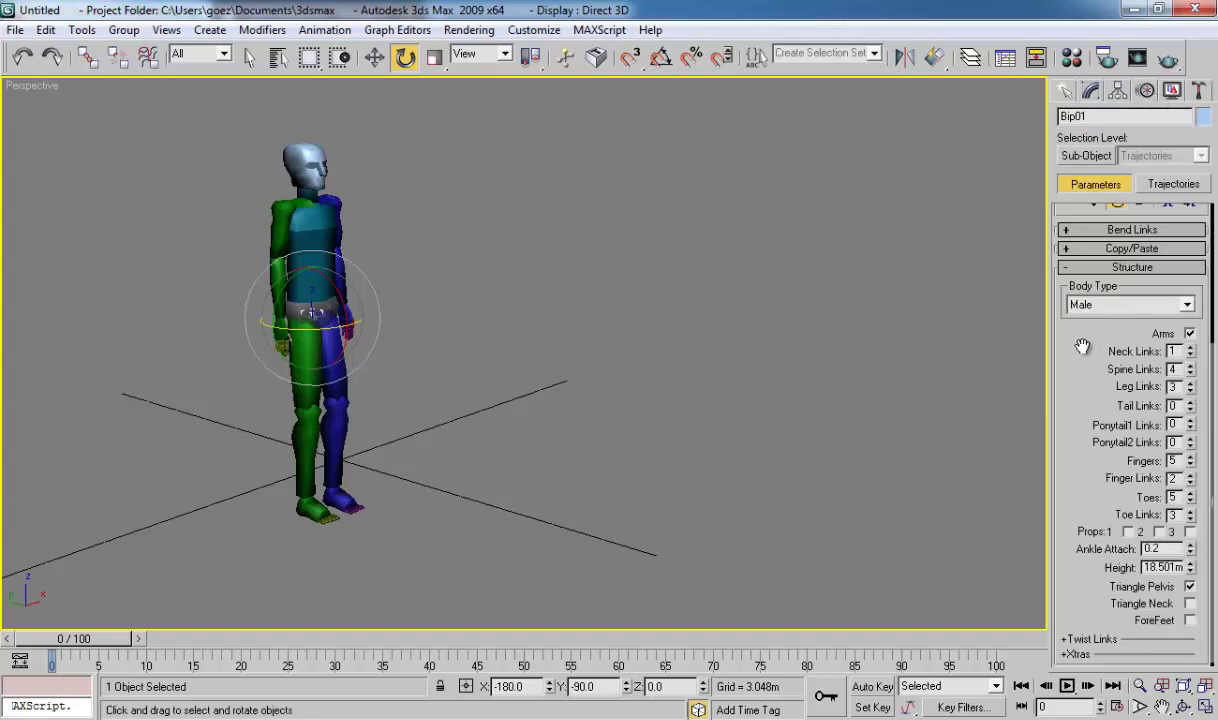
pyautogui.scroll(5, 1082, 347)
pyautogui.click(1078, 308)
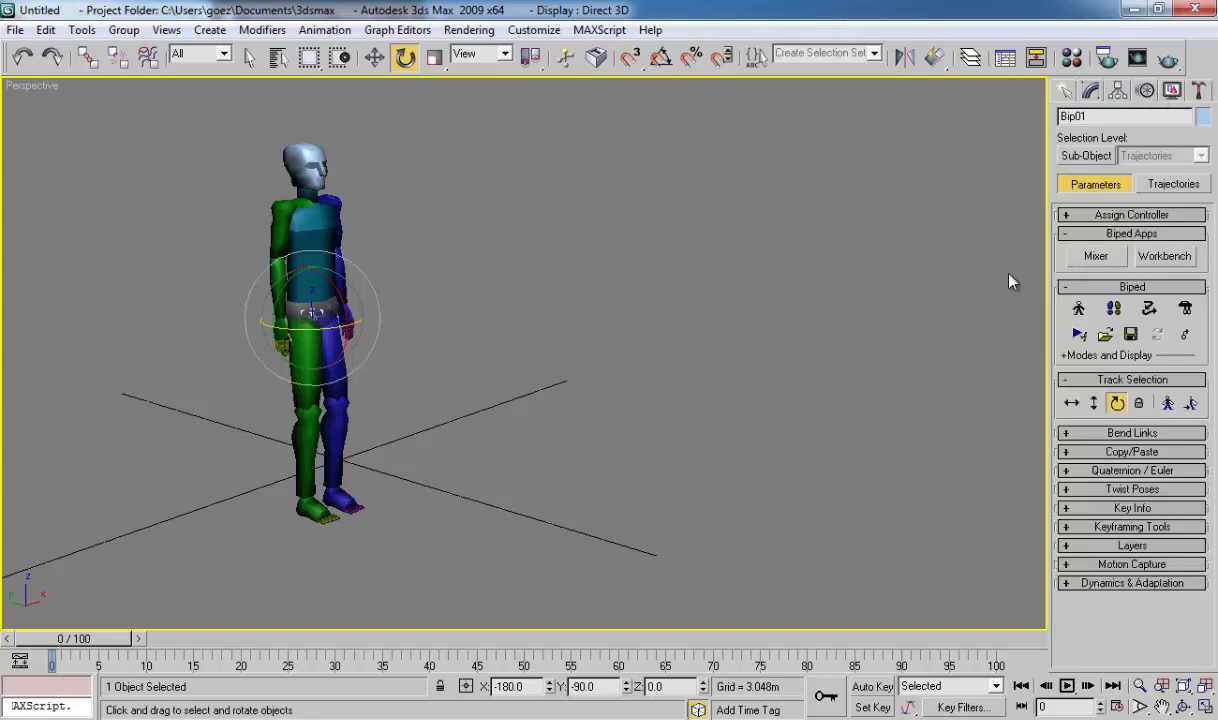
pyautogui.moveTo(638, 348); pyautogui.dragTo(538, 306, button='middle')
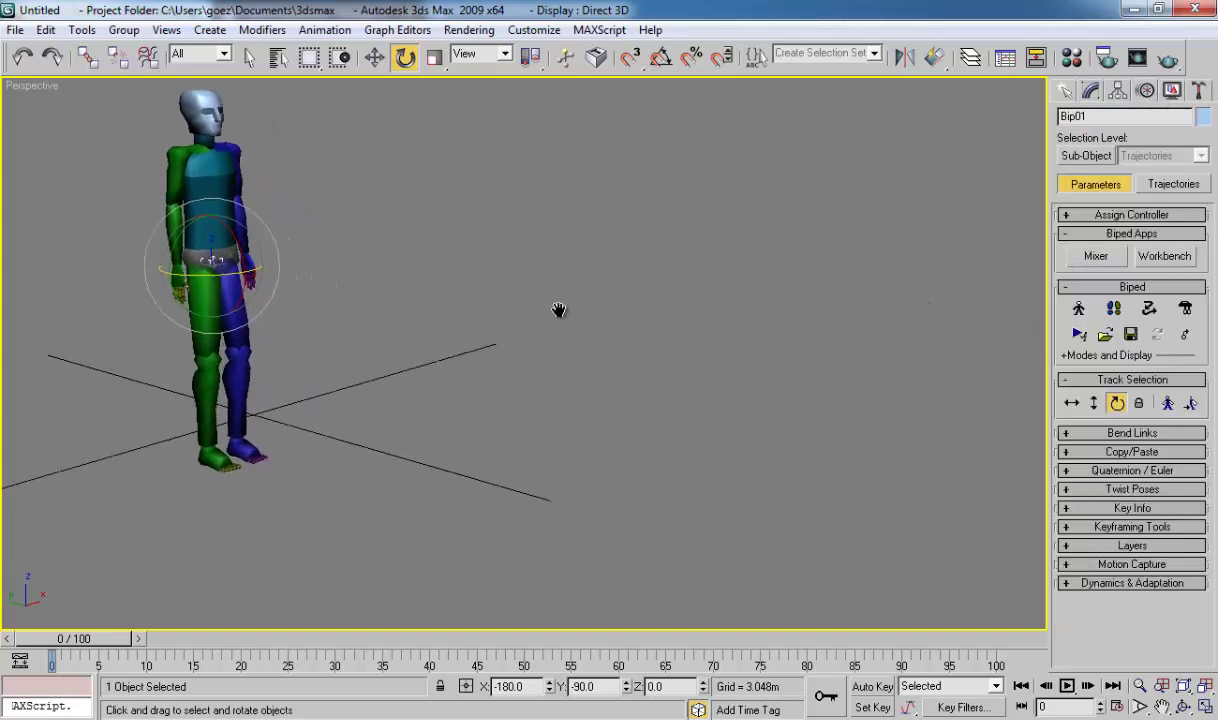
# Step: Enable Footstep Mode and create 50 multiple walk footsteps
pyautogui.click(1113, 310)
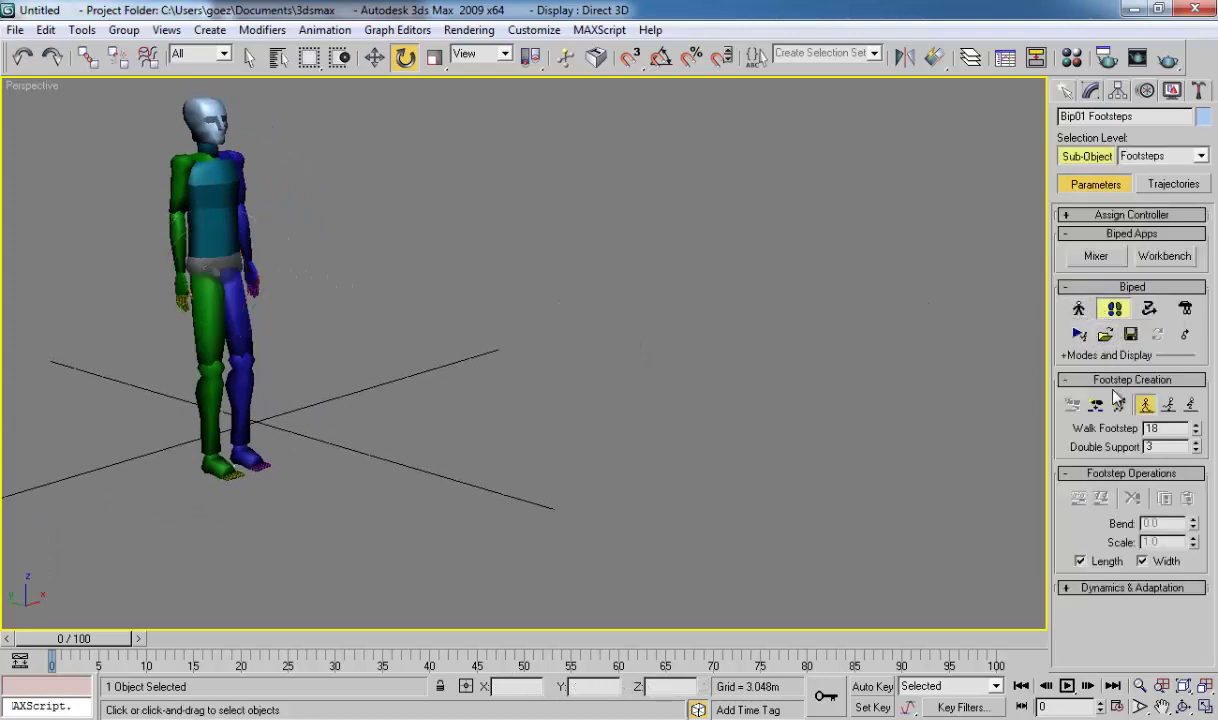
pyautogui.click(1118, 403)
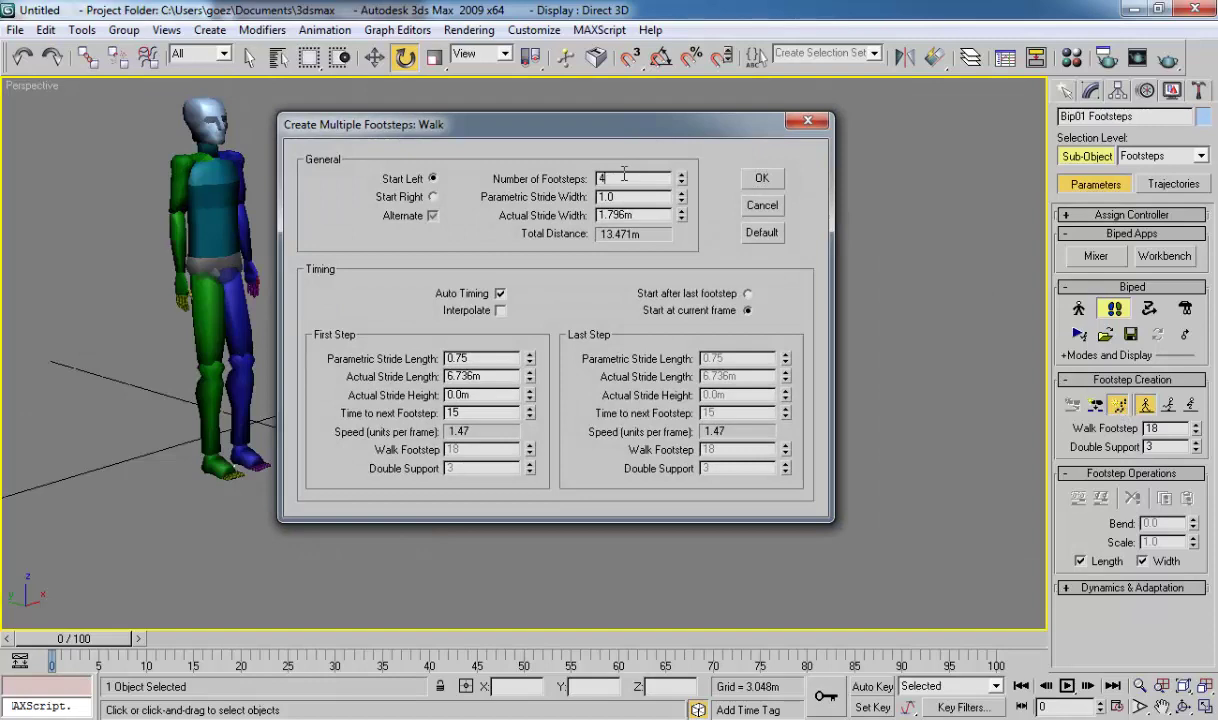
pyautogui.write('50')
pyautogui.click(761, 178)
# Step: Pan and zoom to show the full 50-footstep trail
pyautogui.scroll(-1, 500, 270)
pyautogui.scroll(-4, 497, 253)
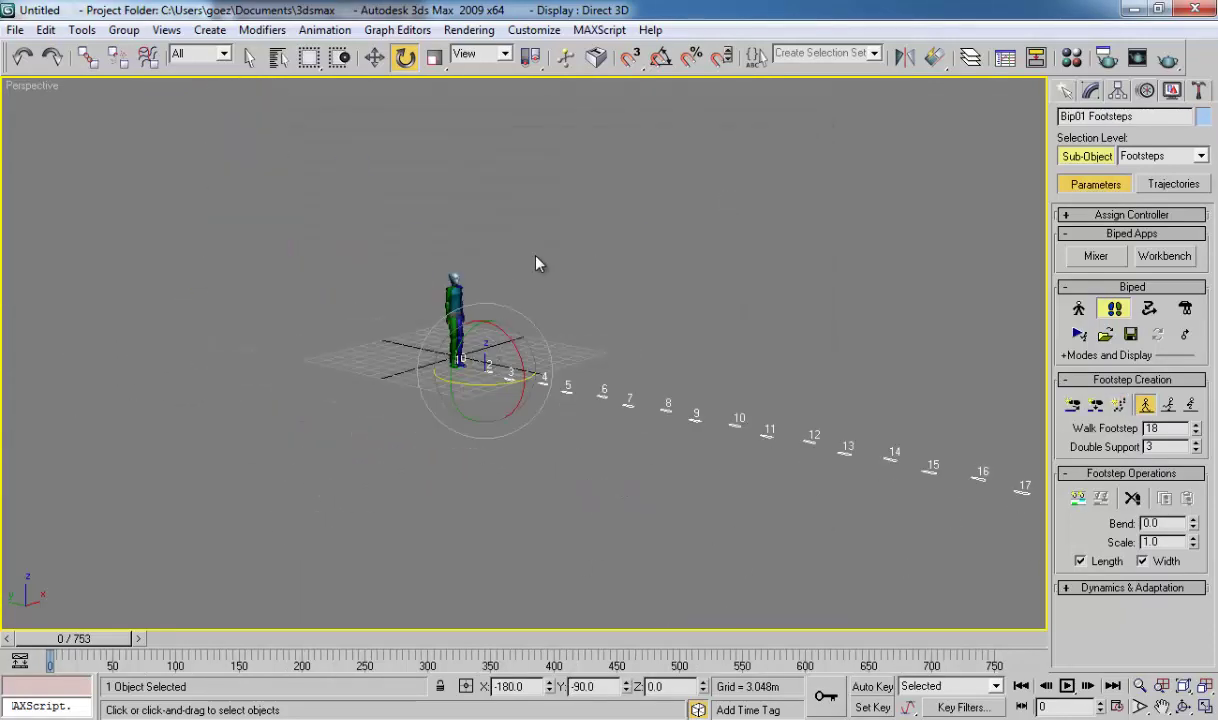
pyautogui.moveTo(536, 264); pyautogui.dragTo(375, 253, button='middle')
pyautogui.scroll(1, 432, 262)
pyautogui.moveTo(462, 264)
pyautogui.mouseDown(button='middle')
pyautogui.moveTo(348, 245)
pyautogui.moveTo(315, 209)
pyautogui.mouseUp(button='middle')
pyautogui.scroll(2, 350, 245)
pyautogui.scroll(-1, 353, 245)
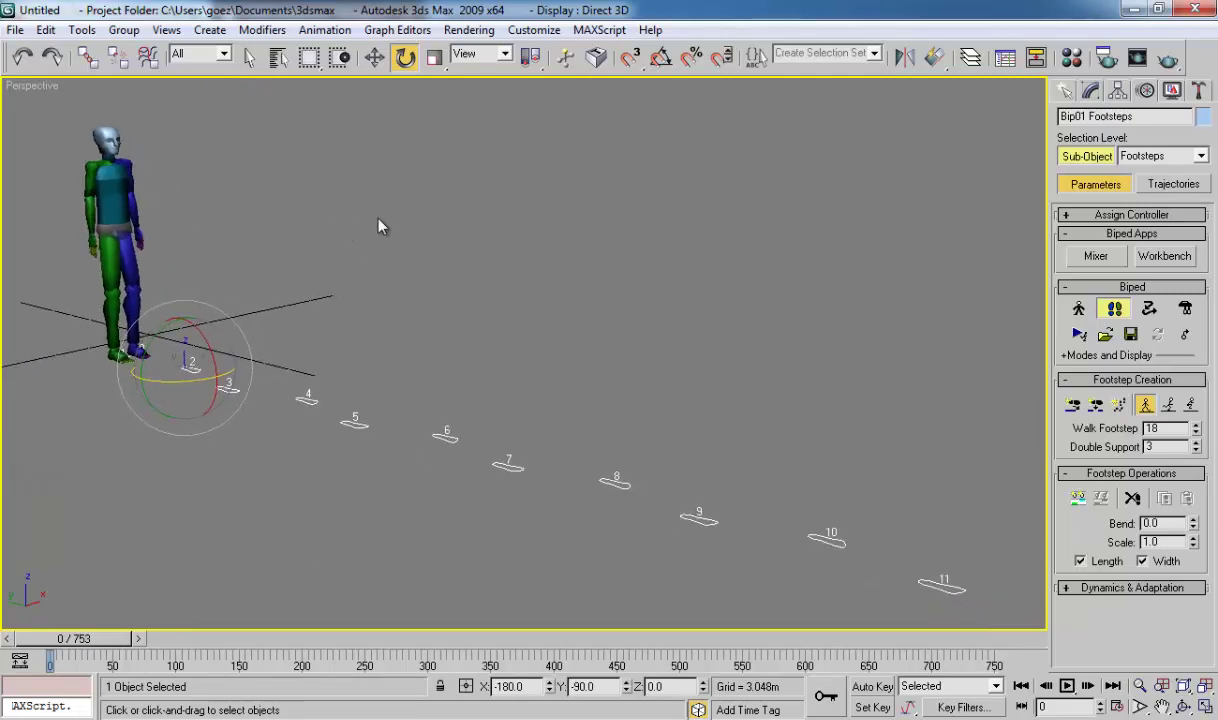
pyautogui.click(1064, 92)
pyautogui.scroll(-5, 516, 408)
pyautogui.scroll(1, 505, 427)
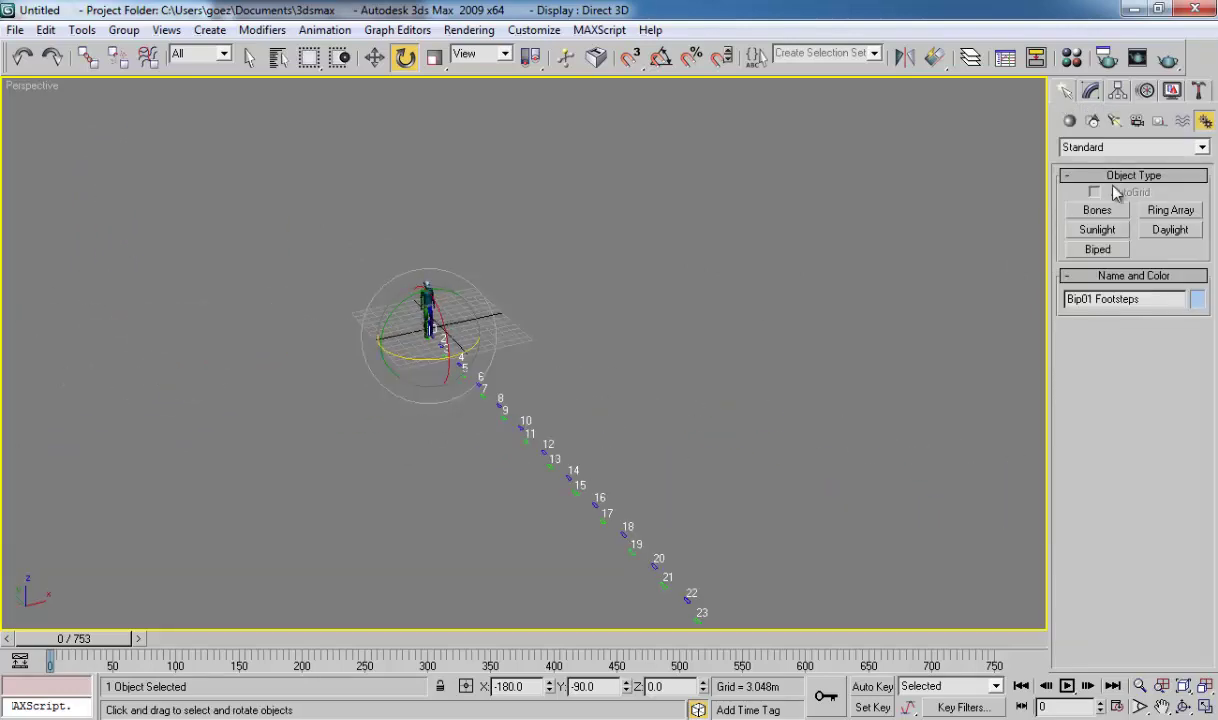
# Step: Draw a large Plane (about 462.6 m by 224.8 m) under the footstep trail
pyautogui.click(1069, 121)
pyautogui.click(1172, 290)
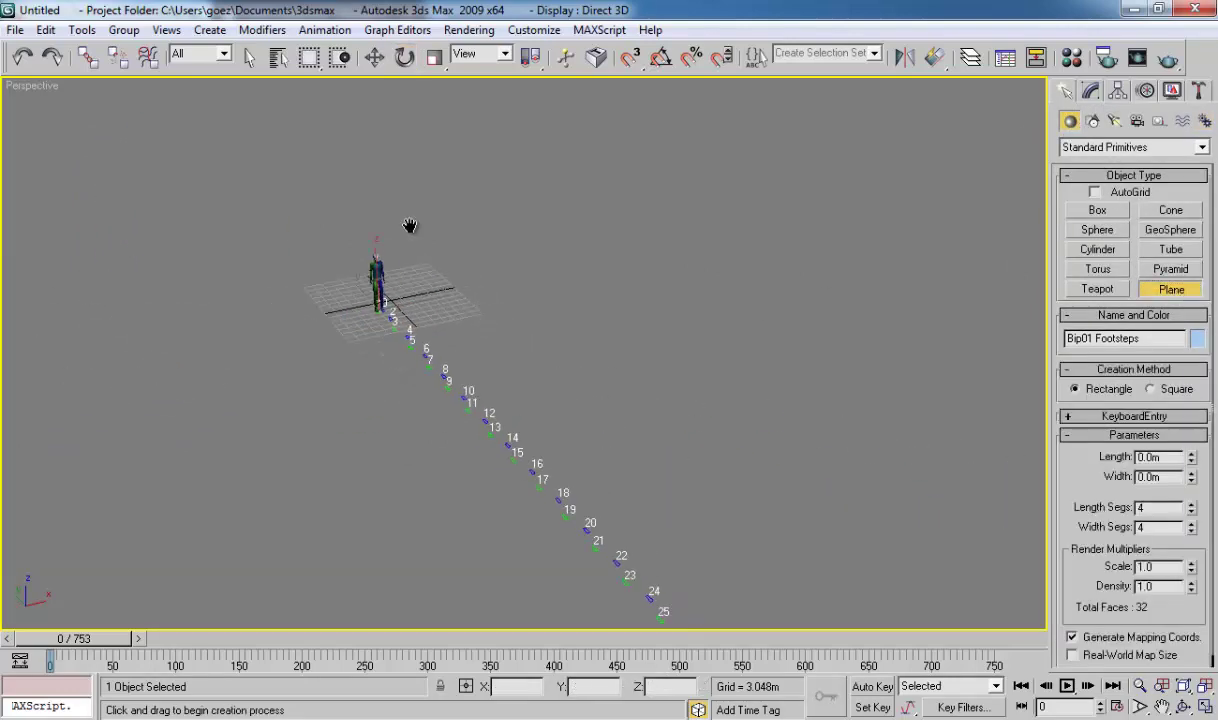
pyautogui.keyDown('alt'); pyautogui.moveTo(408, 250); pyautogui.dragTo(394, 231, button='middle'); pyautogui.keyUp('alt')
pyautogui.moveTo(394, 231); pyautogui.dragTo(573, 540)
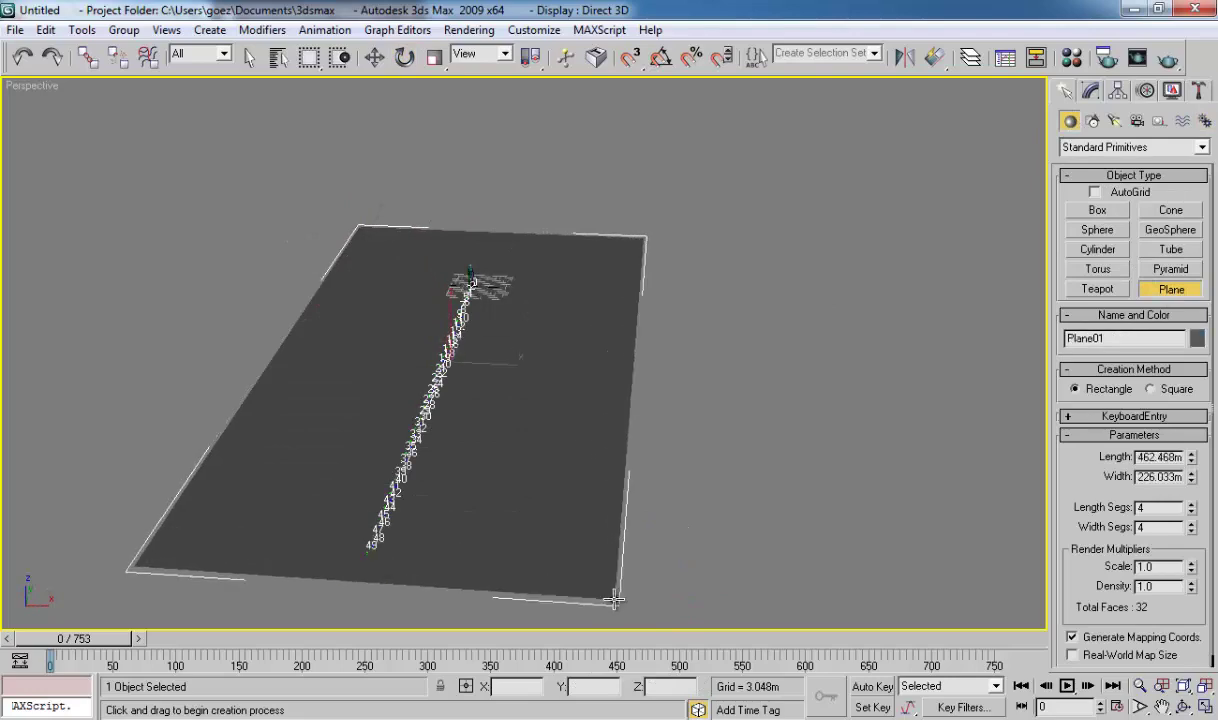
pyautogui.keyDown('alt'); pyautogui.moveTo(552, 497); pyautogui.dragTo(585, 495, button='middle'); pyautogui.keyUp('alt')
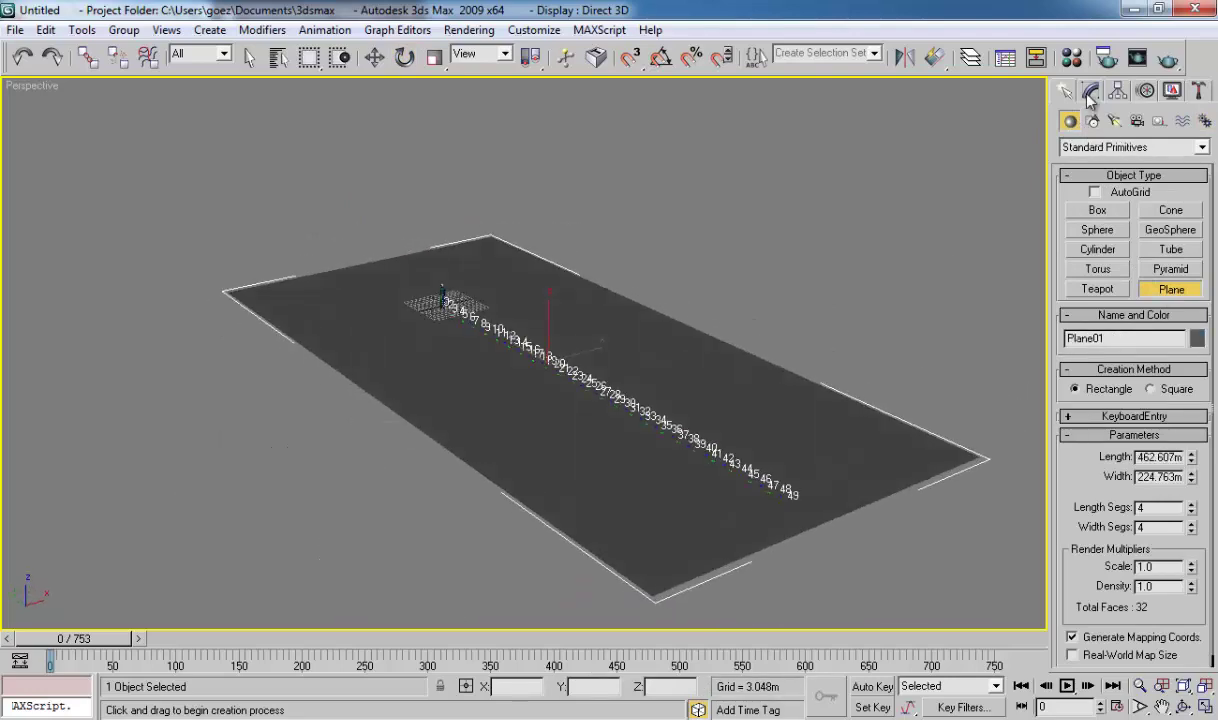
pyautogui.press('e')
# Step: Set the plane's object colour to green and orbit toward the character
pyautogui.click(1201, 119)
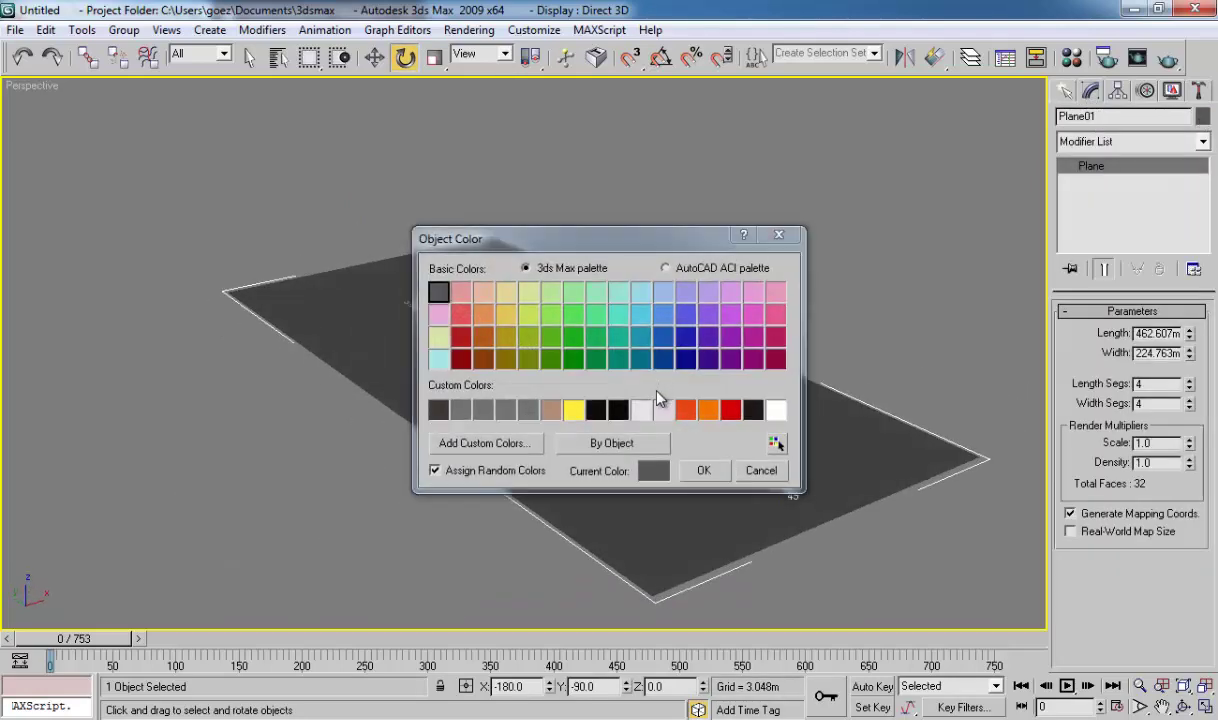
pyautogui.click(590, 345)
pyautogui.click(551, 358)
pyautogui.click(703, 470)
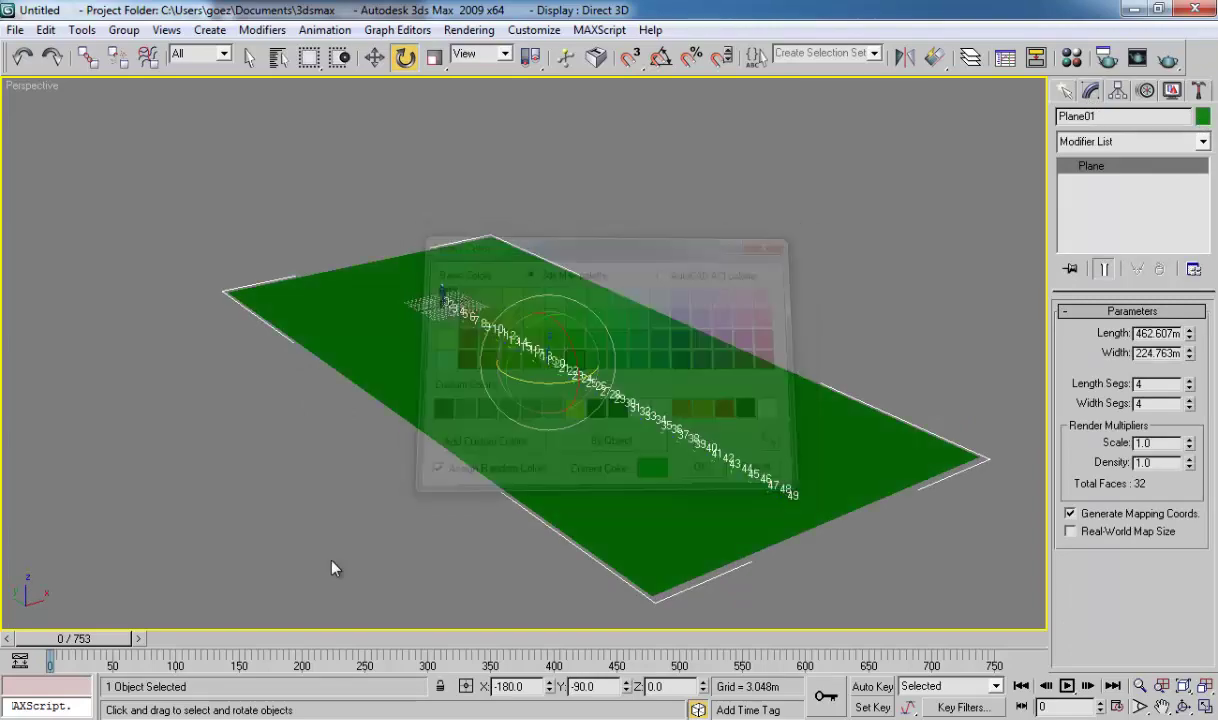
pyautogui.keyDown('alt'); pyautogui.moveTo(376, 332); pyautogui.dragTo(544, 457, button='middle'); pyautogui.keyUp('alt')
pyautogui.scroll(5, 468, 386)
# Step: Zoom in on the character and select the biped's torso
pyautogui.scroll(2, 495, 370)
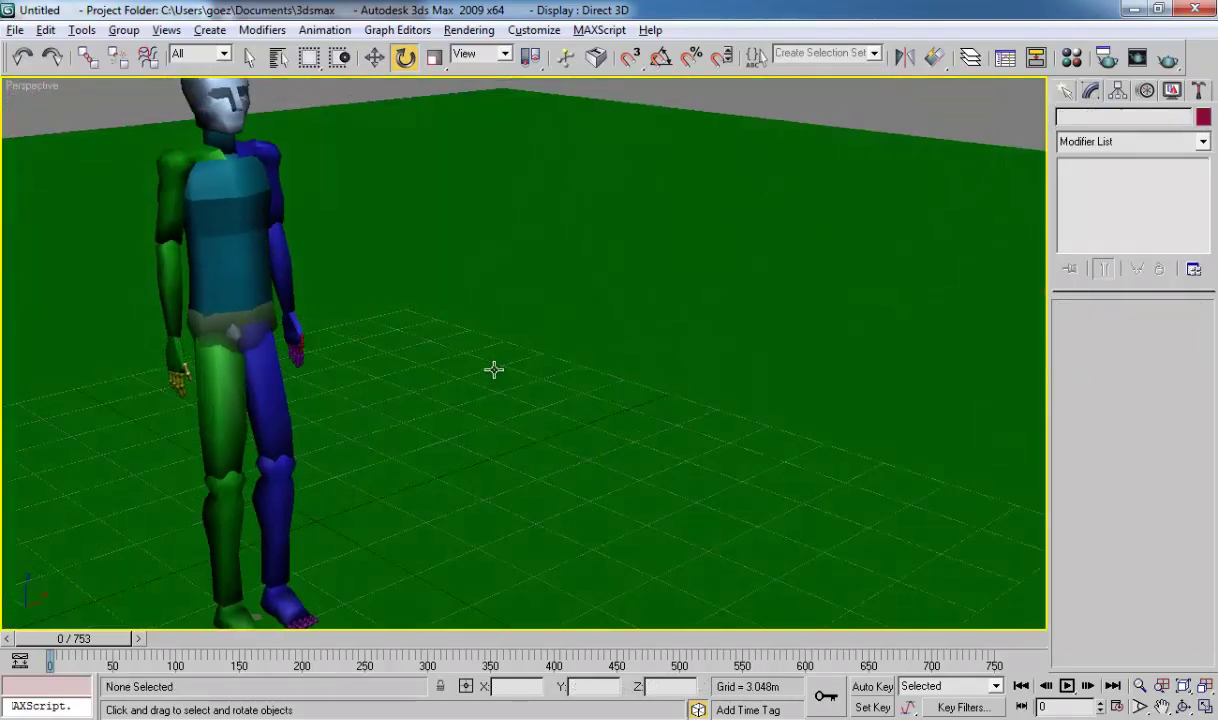
pyautogui.keyDown('alt'); pyautogui.moveTo(495, 370); pyautogui.dragTo(491, 366, button='middle'); pyautogui.keyUp('alt')
pyautogui.scroll(-3, 500, 362)
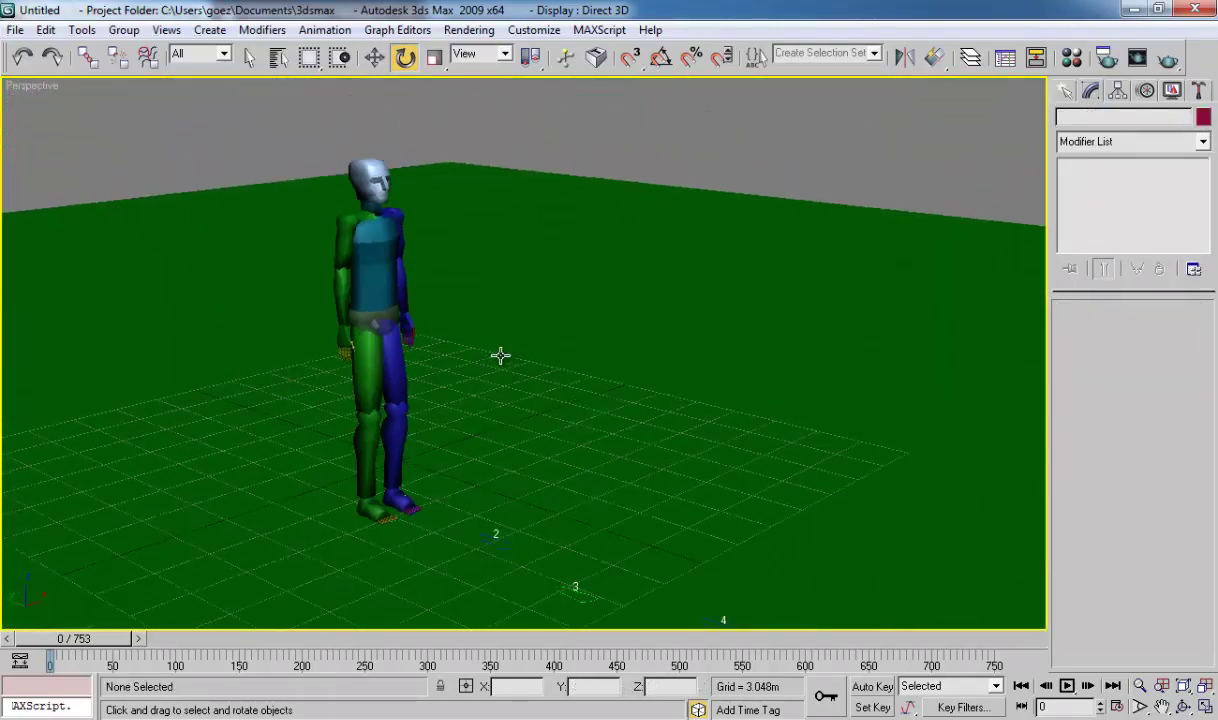
pyautogui.scroll(-4, 332, 284)
pyautogui.click(341, 256)
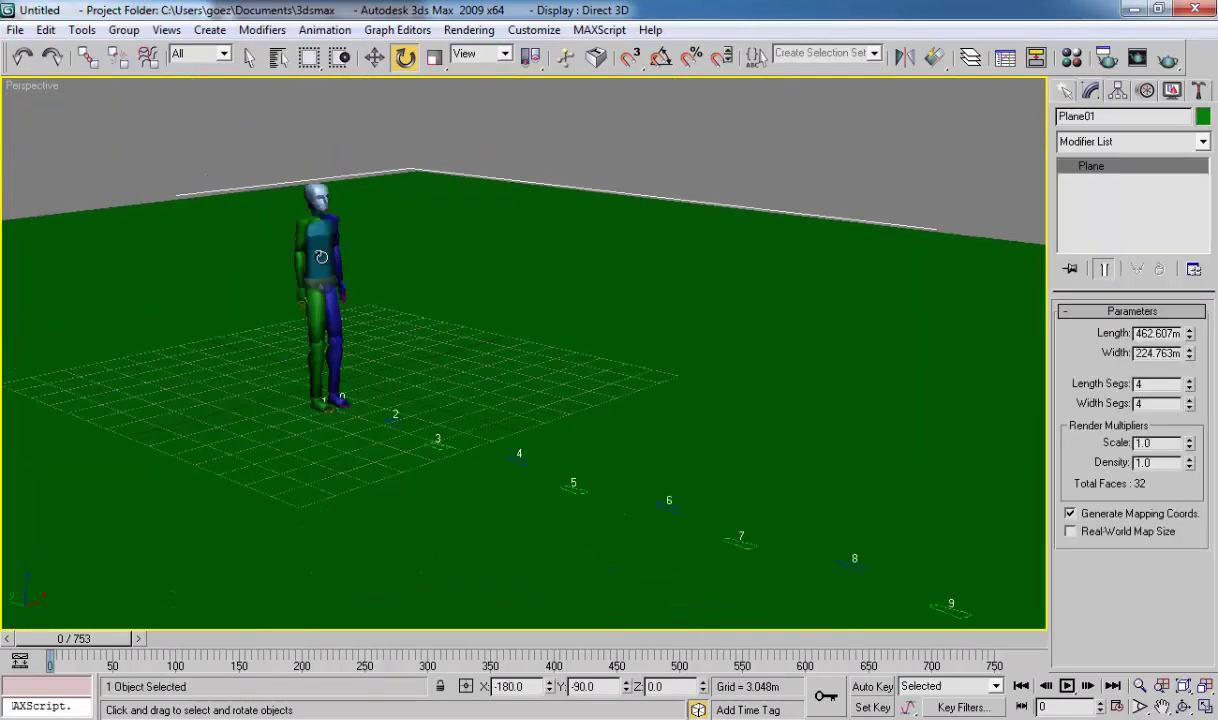
pyautogui.click(320, 257)
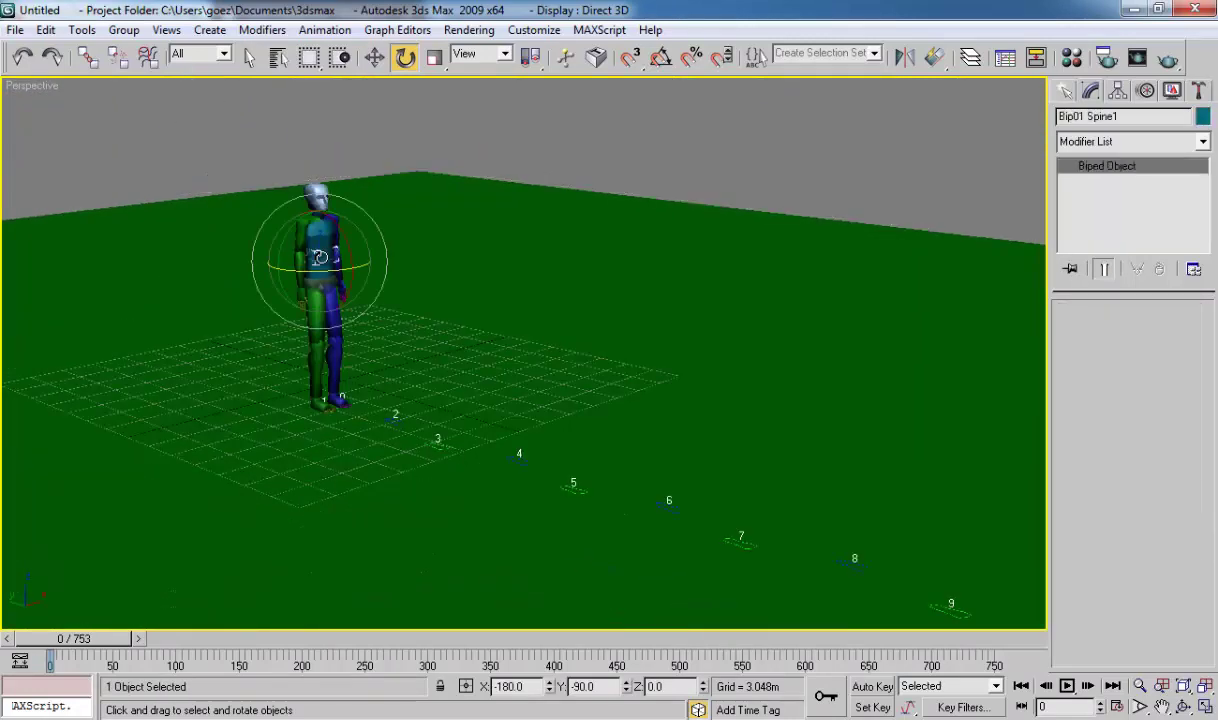
# Step: In Footstep Mode, create keys for the inactive footsteps
pyautogui.click(1147, 92)
pyautogui.scroll(3, 1072, 540)
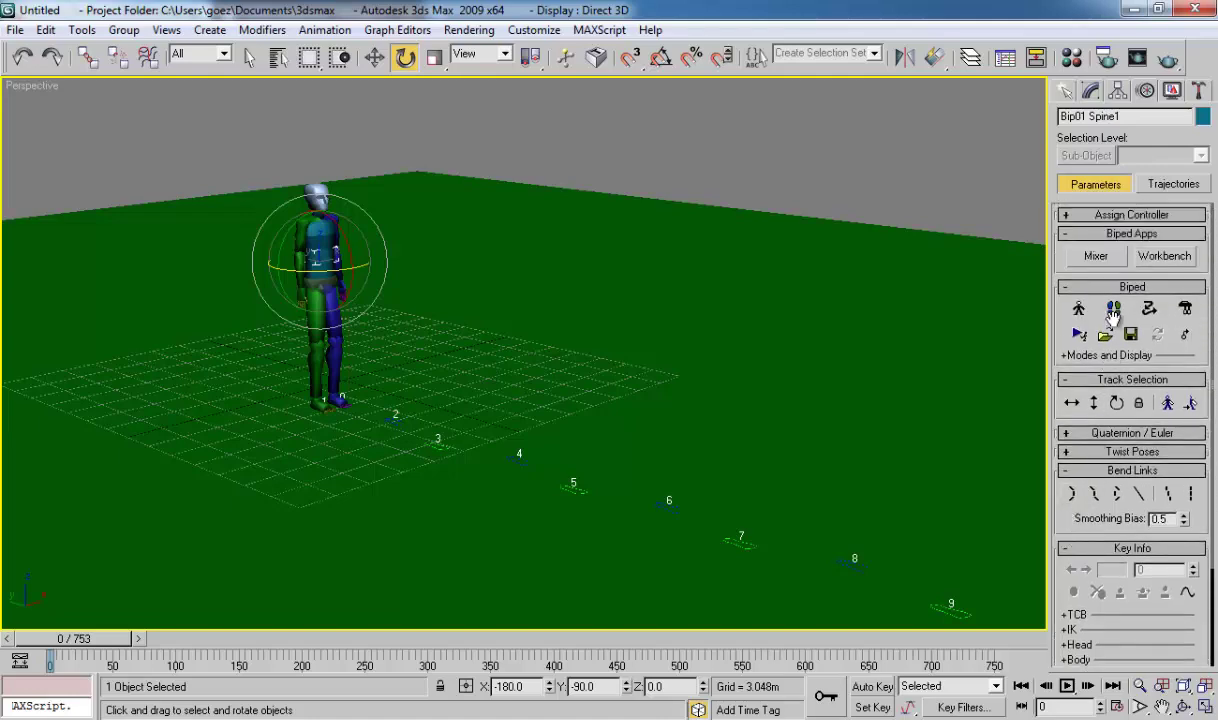
pyautogui.click(1114, 308)
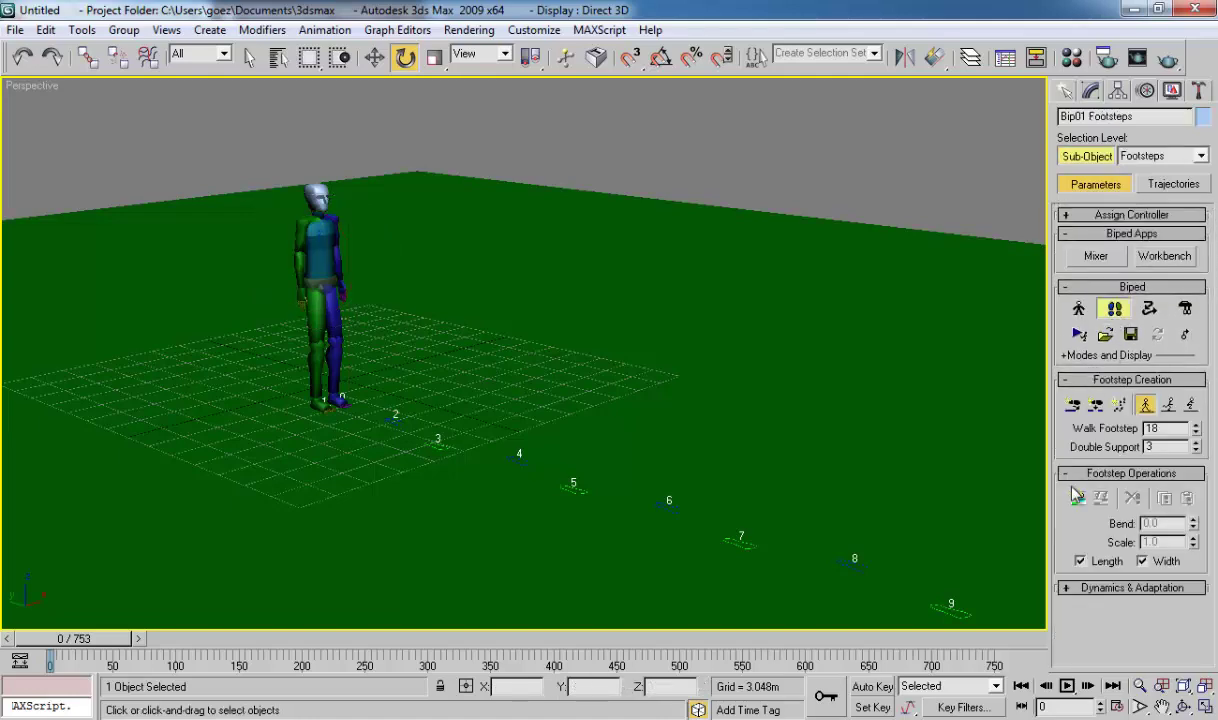
pyautogui.click(1075, 494)
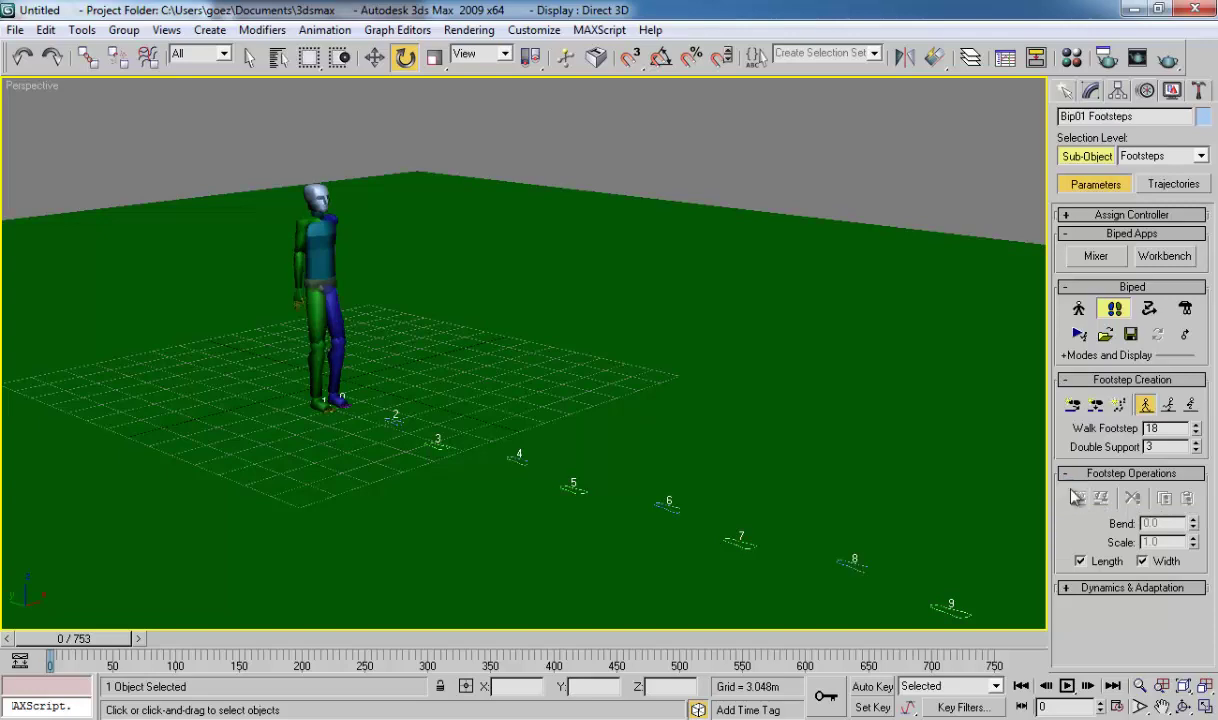
pyautogui.moveTo(364, 280)
pyautogui.mouseDown(button='middle')
pyautogui.moveTo(228, 239)
pyautogui.moveTo(266, 268)
pyautogui.mouseUp(button='middle')
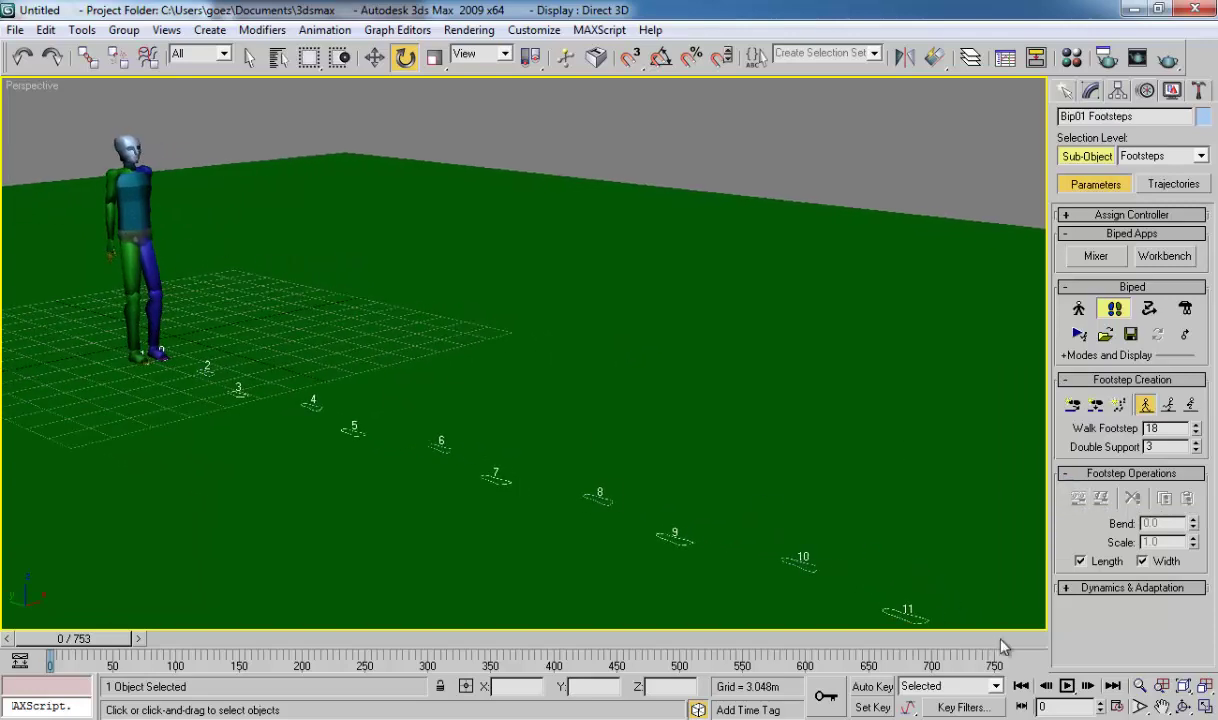
# Step: Play the walk animation and pan the view to follow the biped
pyautogui.click(1066, 686)
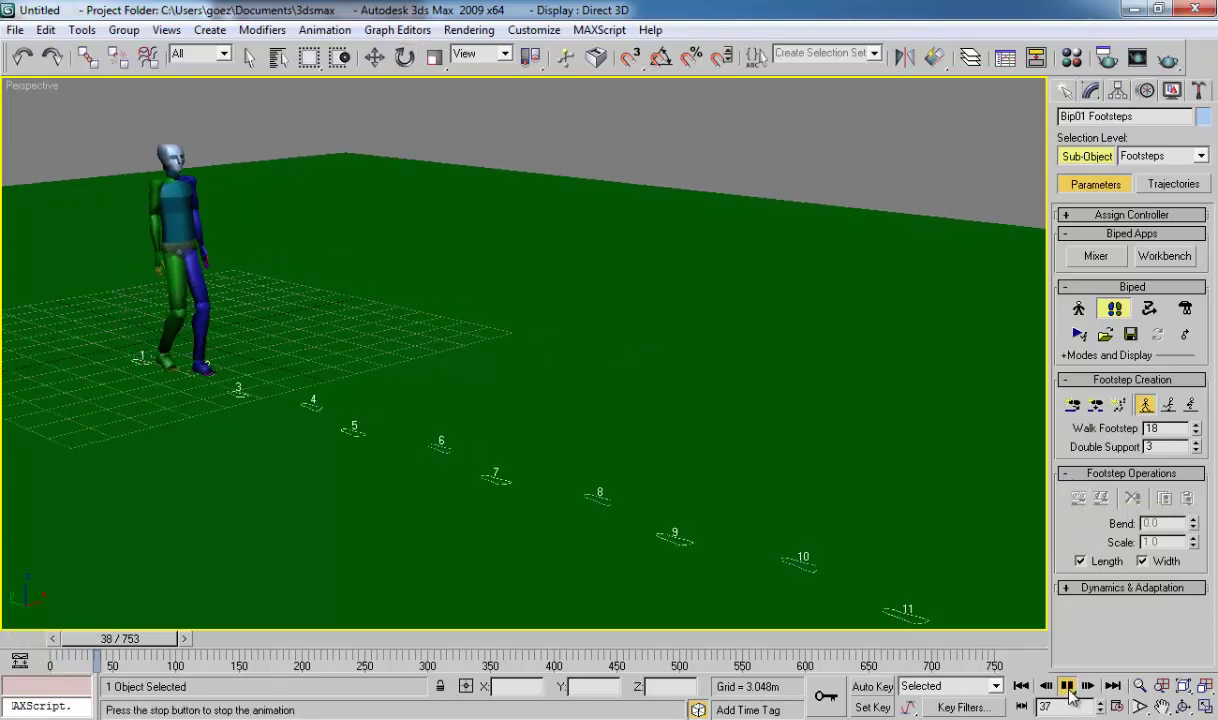
pyautogui.moveTo(750, 372)
pyautogui.mouseDown(button='middle')
pyautogui.moveTo(672, 345)
pyautogui.moveTo(701, 340)
pyautogui.moveTo(489, 269)
pyautogui.mouseUp(button='middle')
pyautogui.moveTo(707, 351); pyautogui.dragTo(647, 334, button='middle')
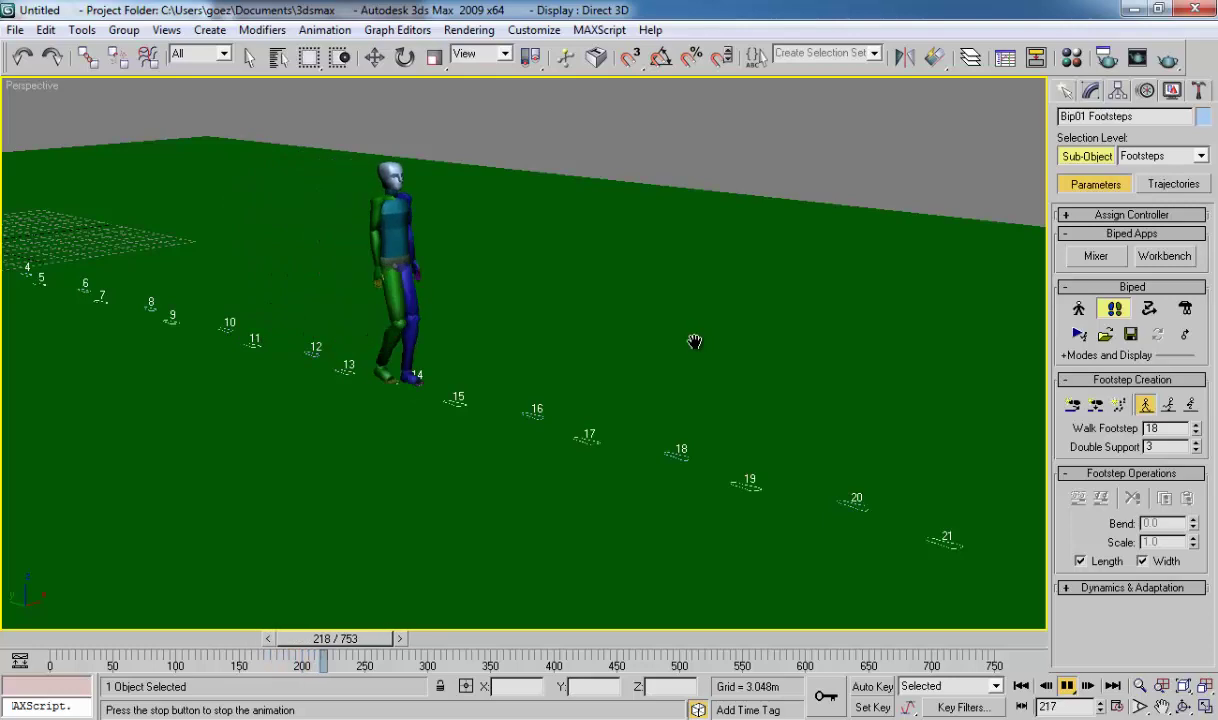
pyautogui.scroll(-4, 642, 395)
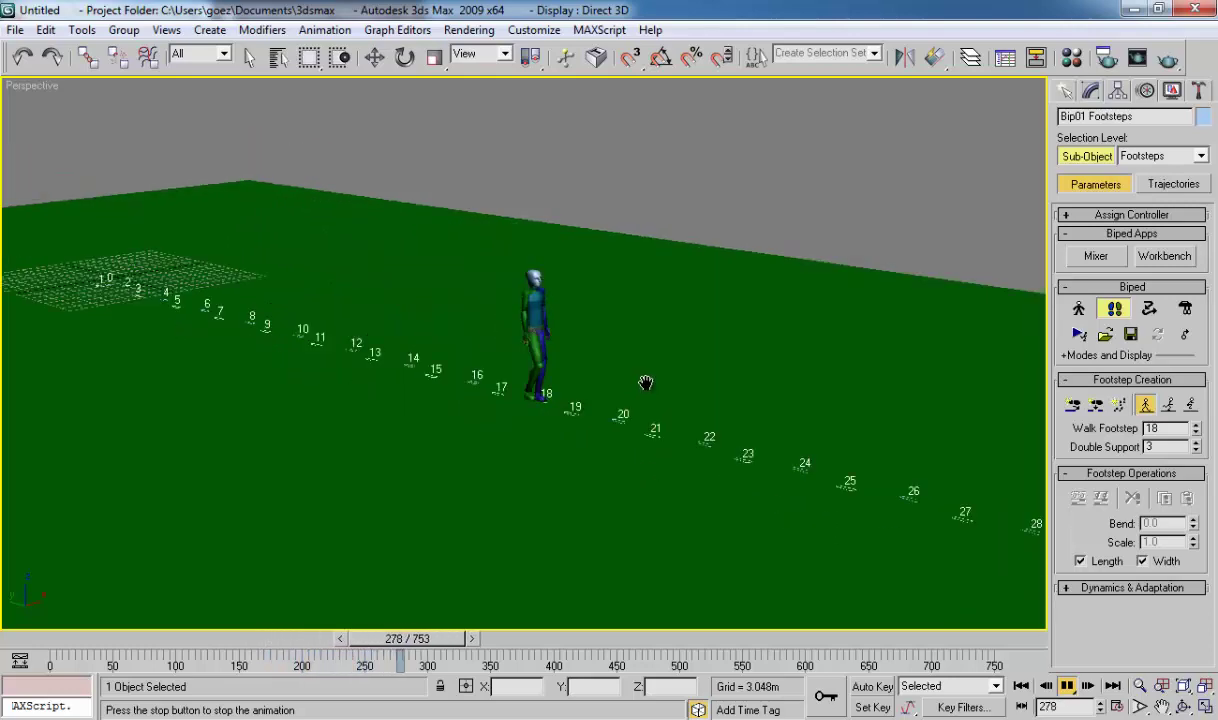
pyautogui.scroll(-5, 645, 383)
pyautogui.moveTo(645, 383)
pyautogui.mouseDown(button='middle')
pyautogui.moveTo(413, 342)
pyautogui.moveTo(503, 310)
pyautogui.mouseUp(button='middle')
pyautogui.scroll(8, 391, 331)
pyautogui.scroll(-3, 391, 331)
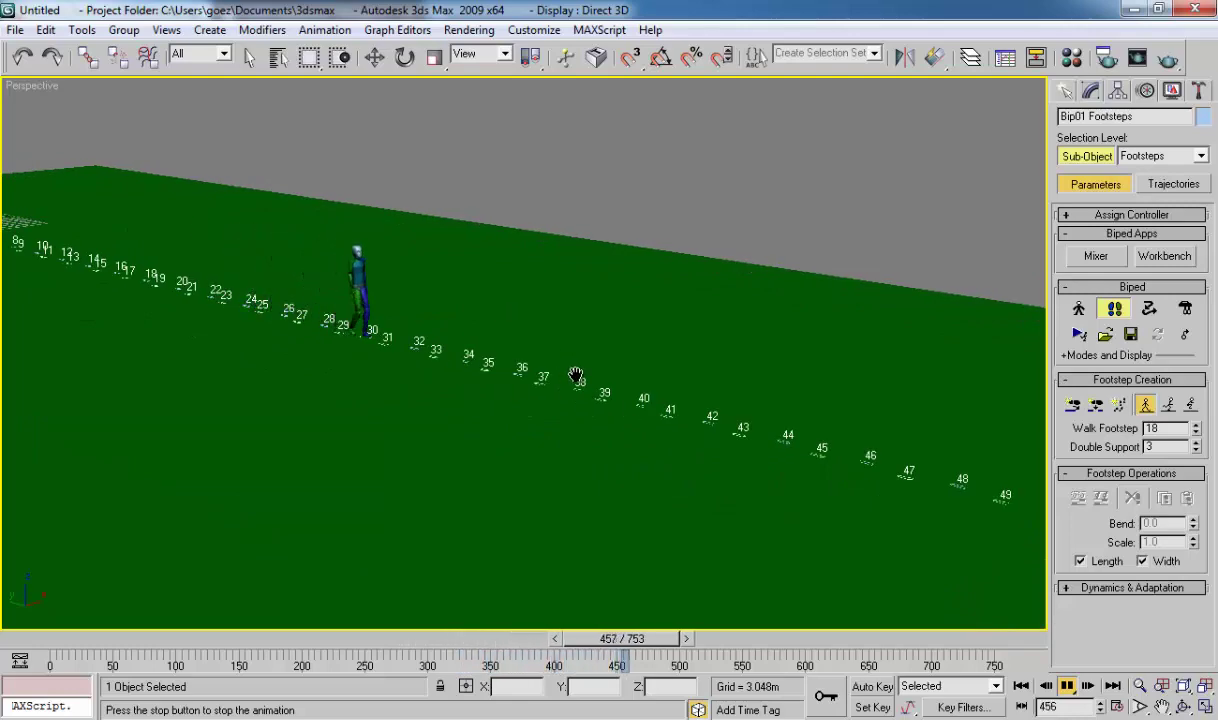
pyautogui.moveTo(568, 307); pyautogui.dragTo(493, 304, button='middle')
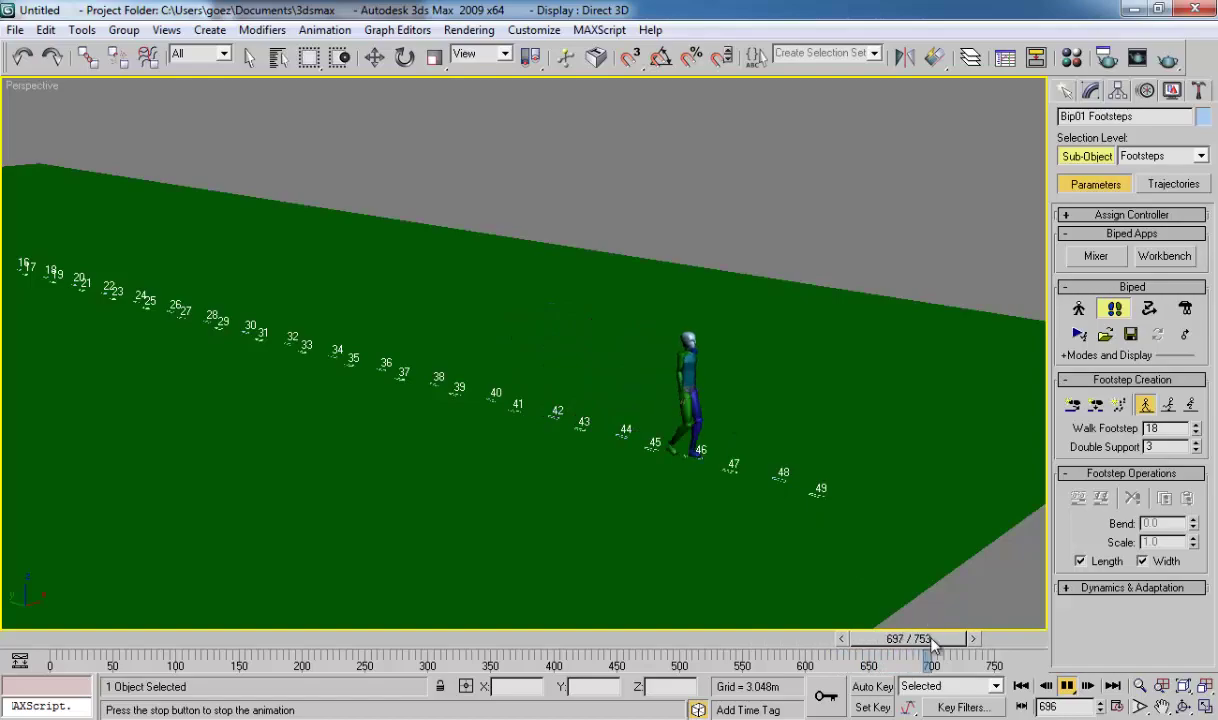
# Step: Scrub toward the end, stop playback at frame 0, and reframe the first footsteps
pyautogui.moveTo(932, 640); pyautogui.dragTo(109, 533)
pyautogui.press('e')
pyautogui.moveTo(109, 533); pyautogui.dragTo(654, 527, button='middle')
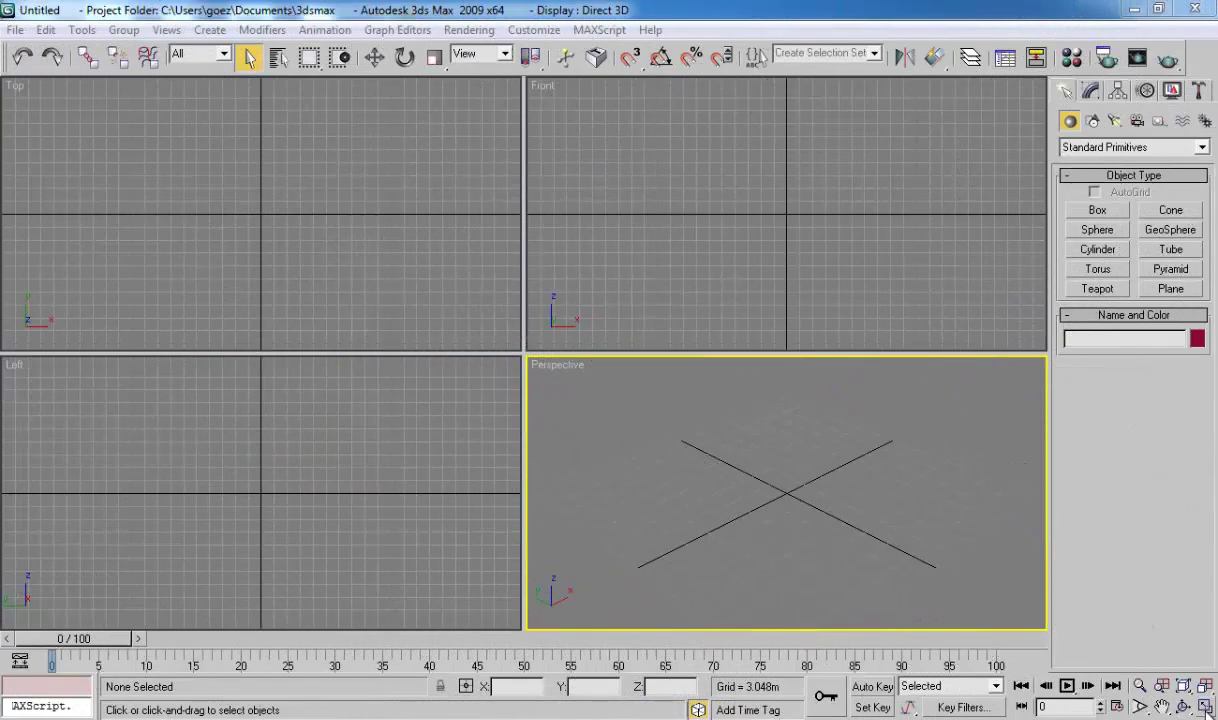
# Step: Maximize the Perspective view and draw a long, thin flat box for the road
pyautogui.click(1206, 706)
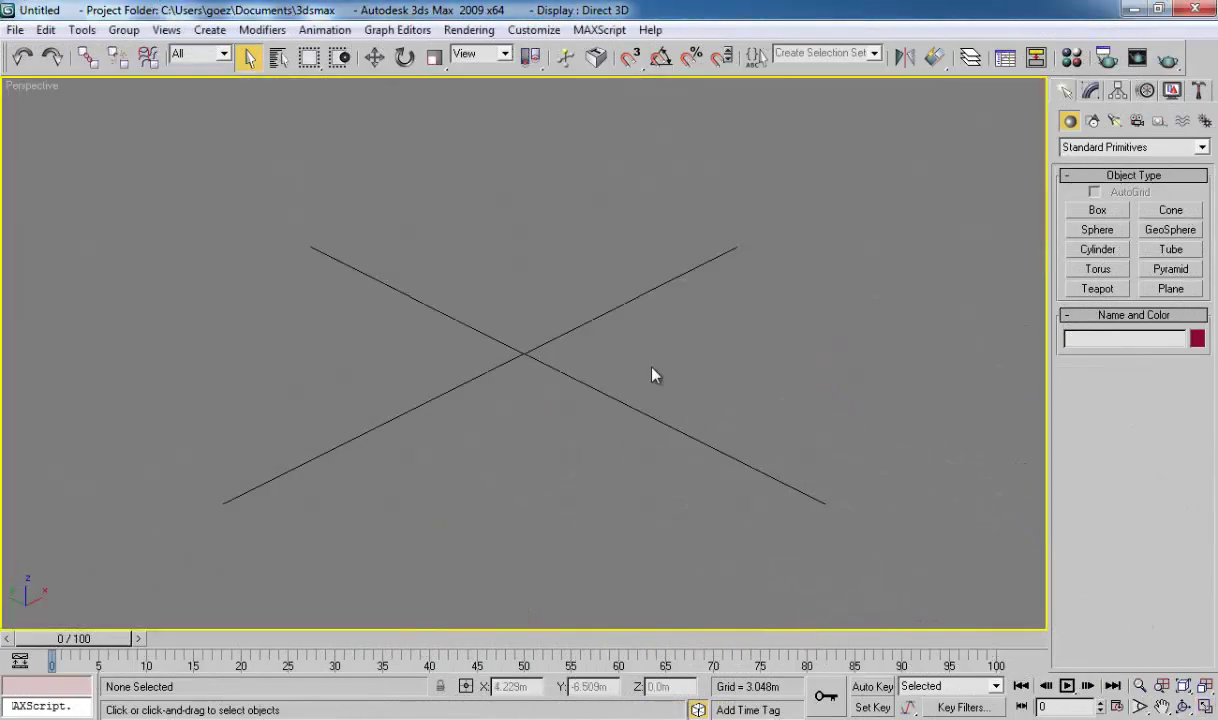
pyautogui.click(1170, 288)
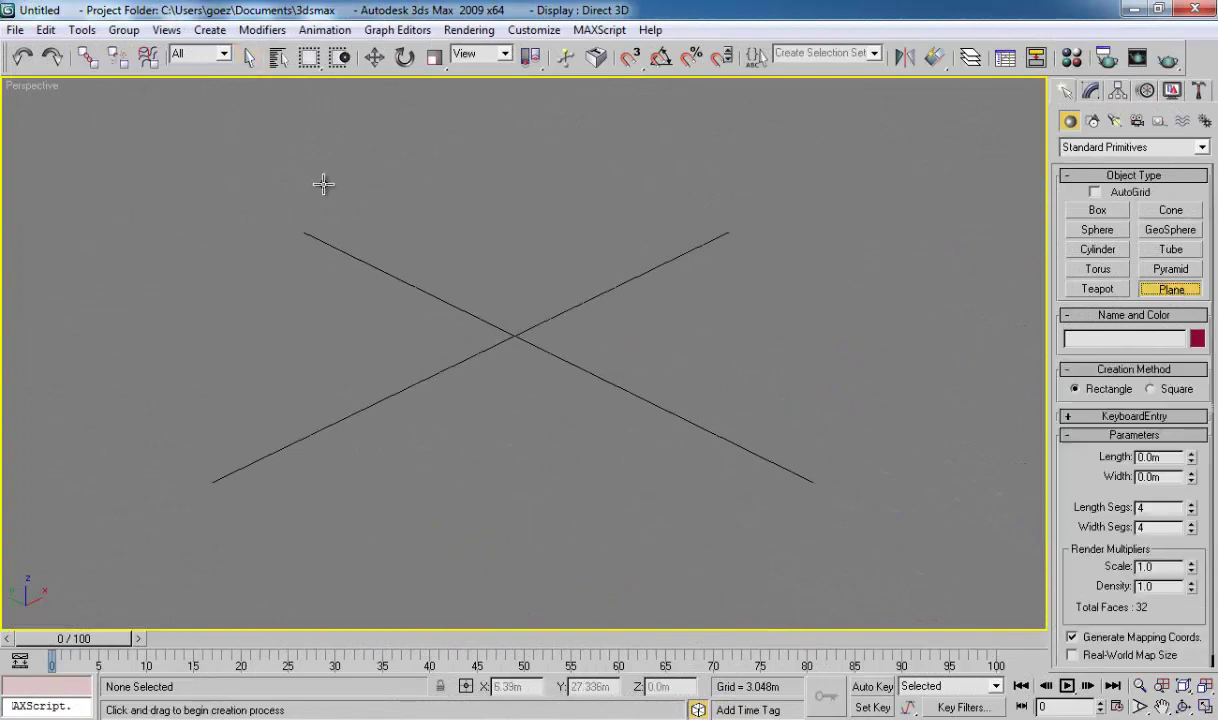
pyautogui.click(1099, 211)
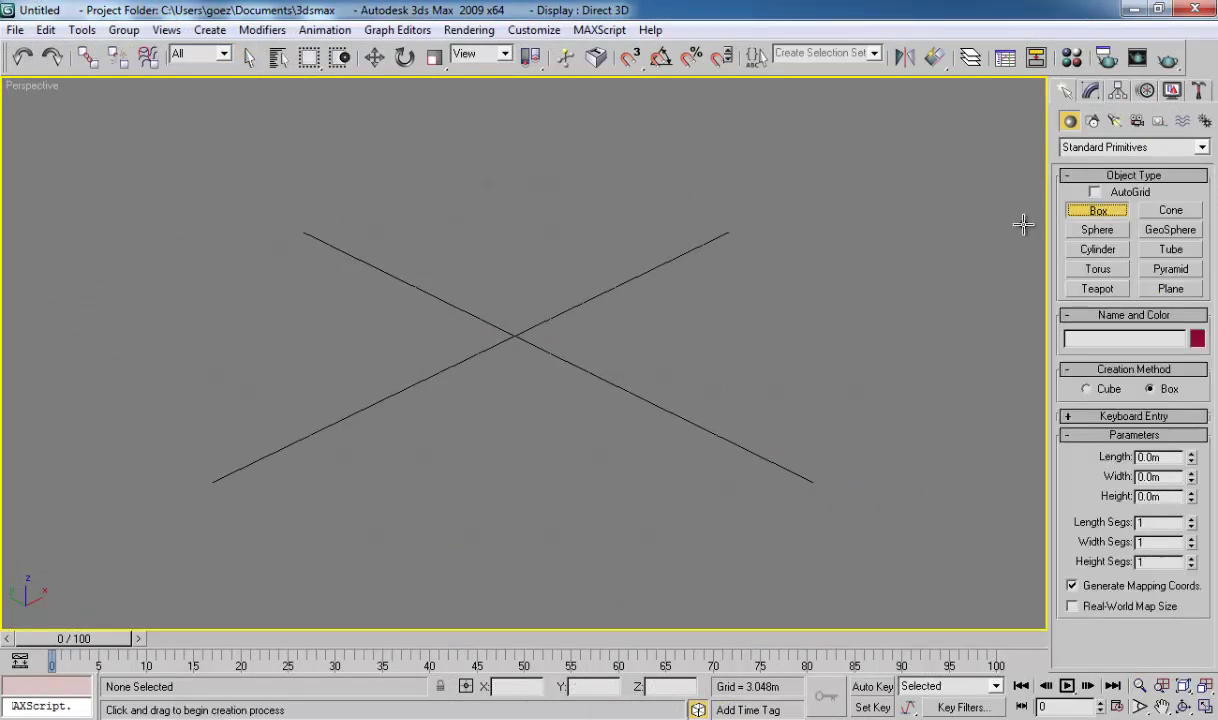
pyautogui.moveTo(358, 228); pyautogui.dragTo(958, 648)
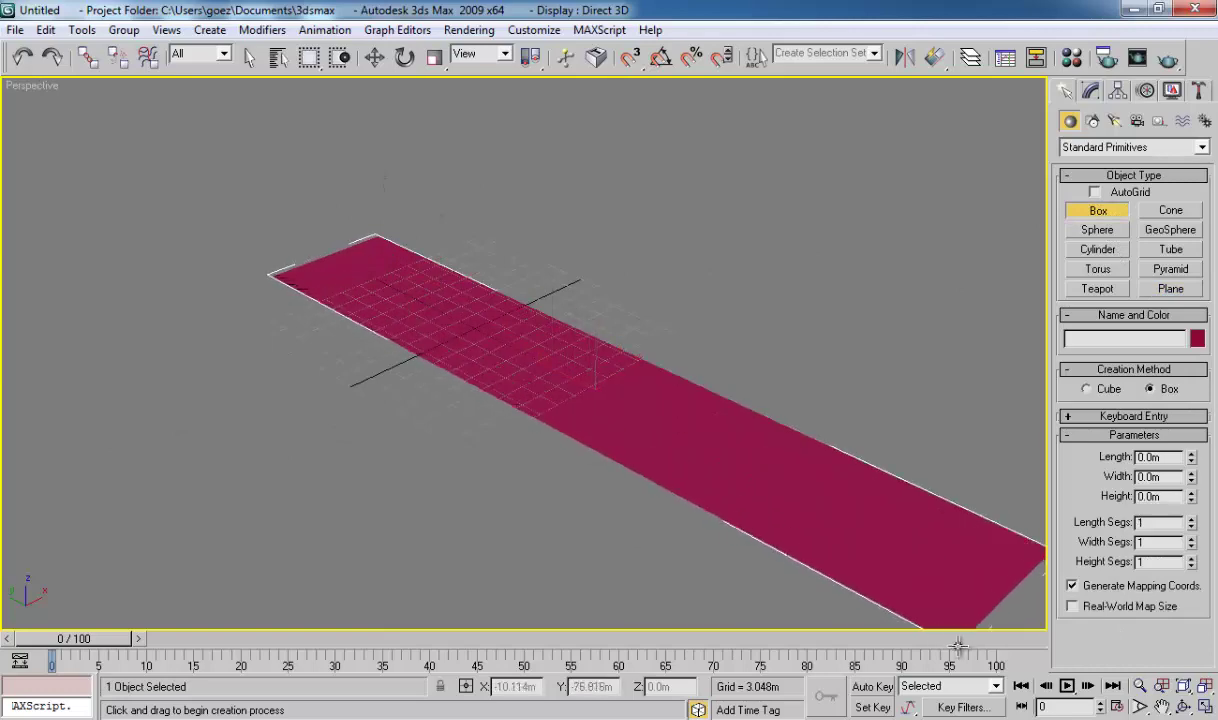
pyautogui.click(916, 618)
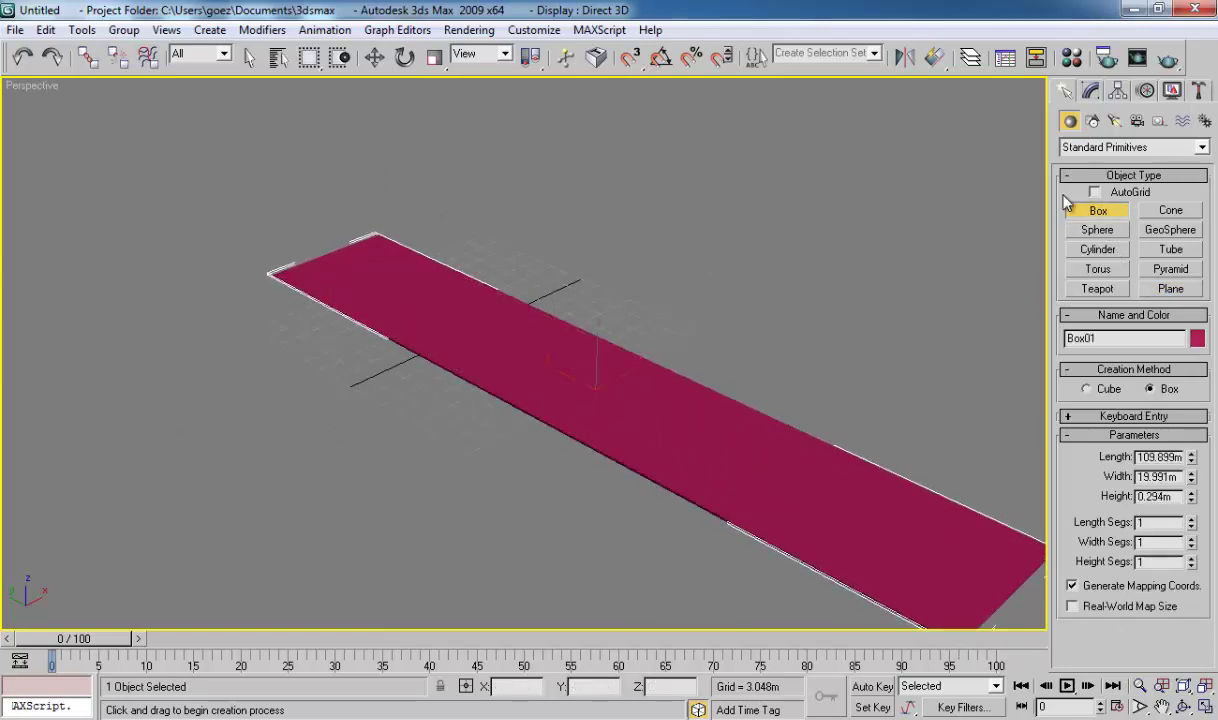
# Step: Set the road box's object colour to black
pyautogui.click(1091, 91)
pyautogui.scroll(-1, 770, 180)
pyautogui.click(1203, 117)
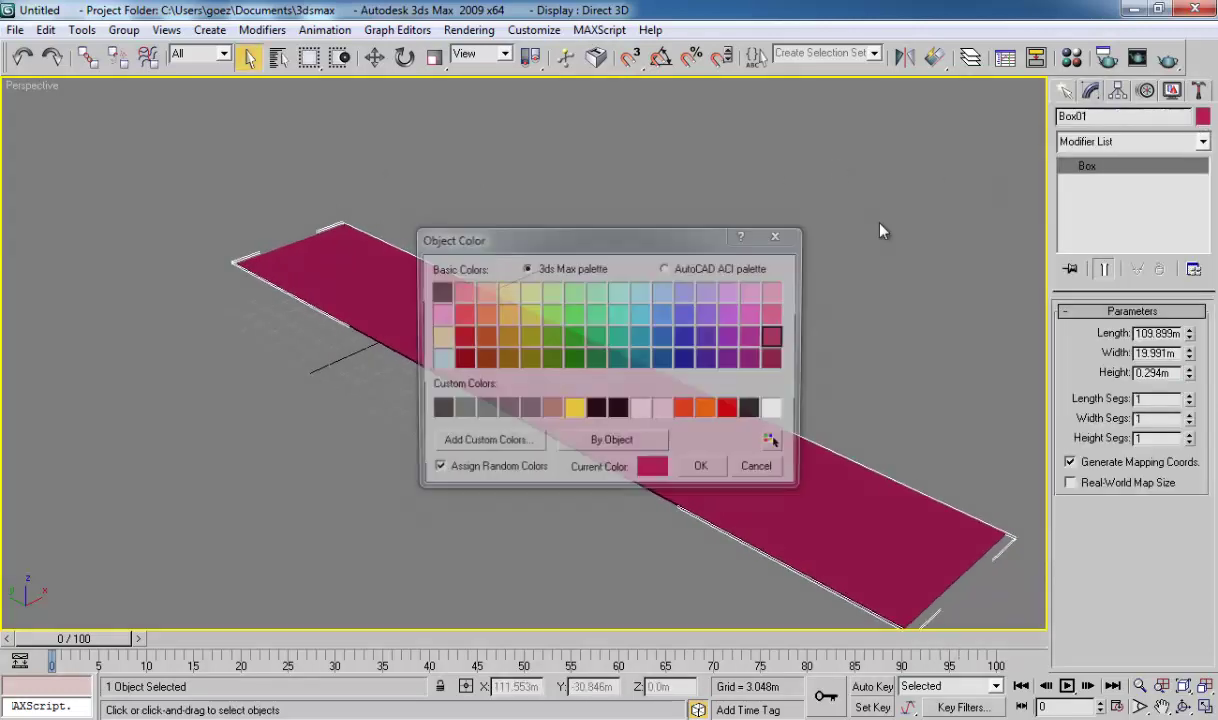
pyautogui.click(752, 409)
pyautogui.click(718, 469)
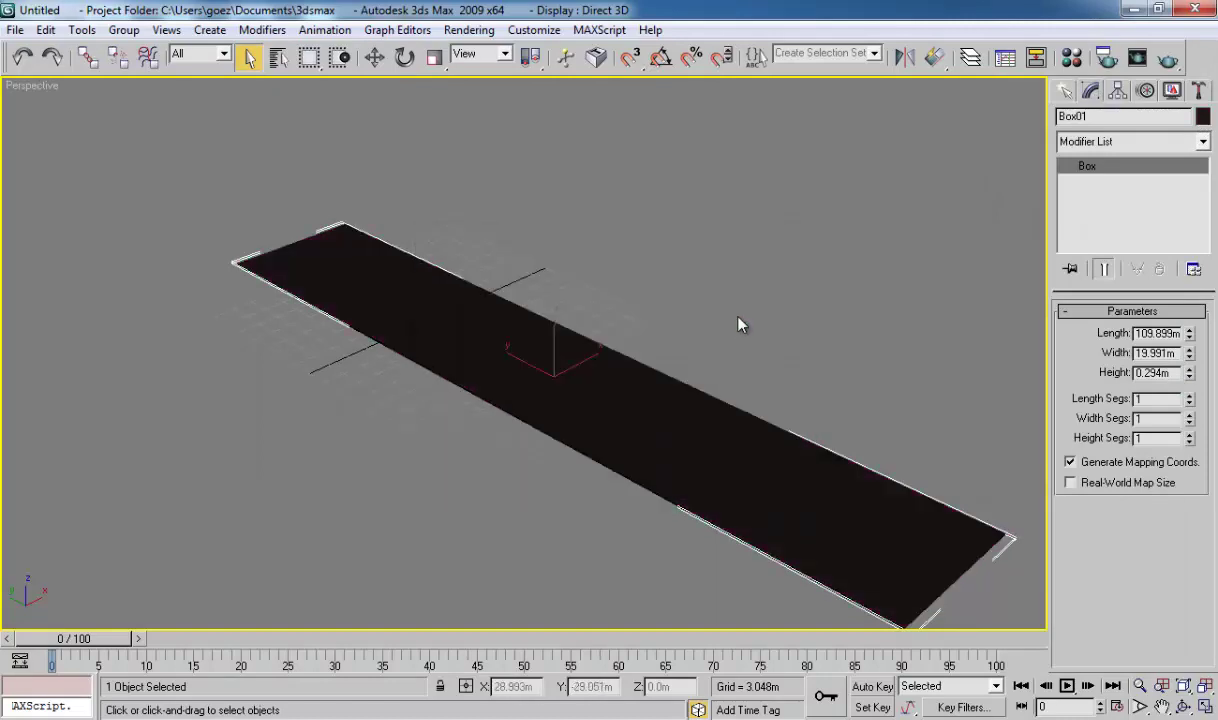
# Step: Enlarge the road box with Select and Uniform Scale
pyautogui.click(698, 296)
pyautogui.click(421, 326)
pyautogui.scroll(3, 421, 313)
pyautogui.scroll(-1, 484, 324)
pyautogui.scroll(-1, 483, 323)
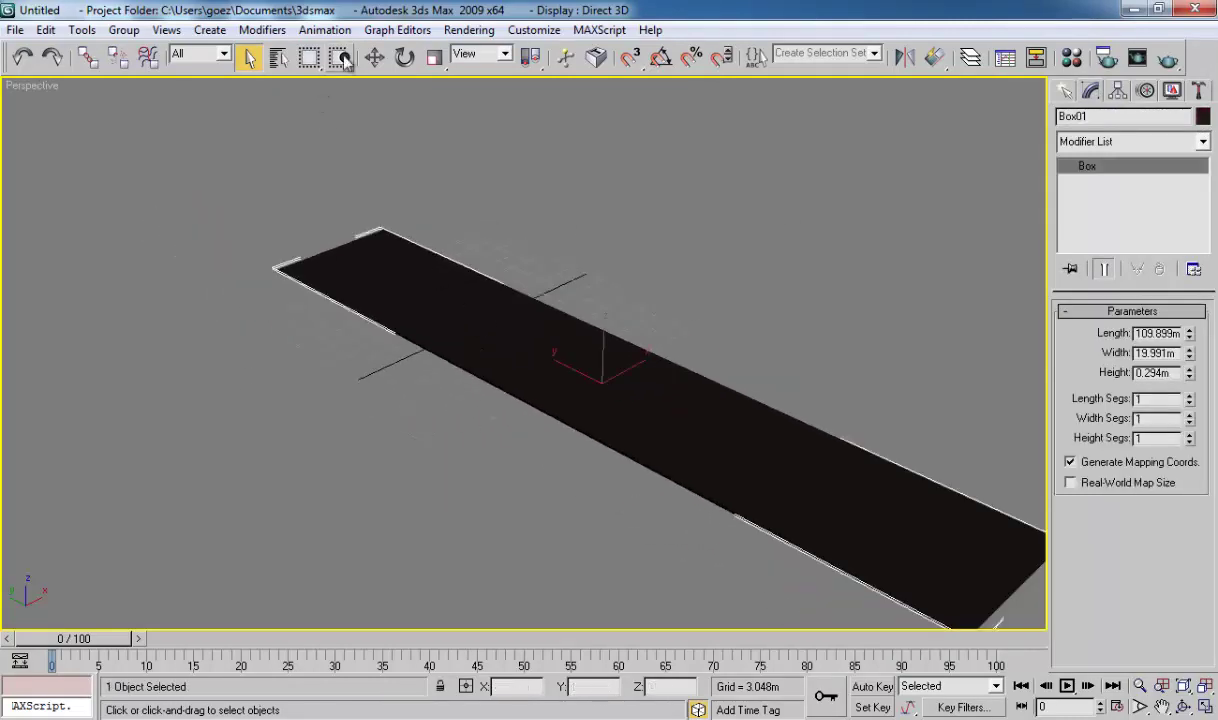
pyautogui.click(374, 57)
pyautogui.press('r')
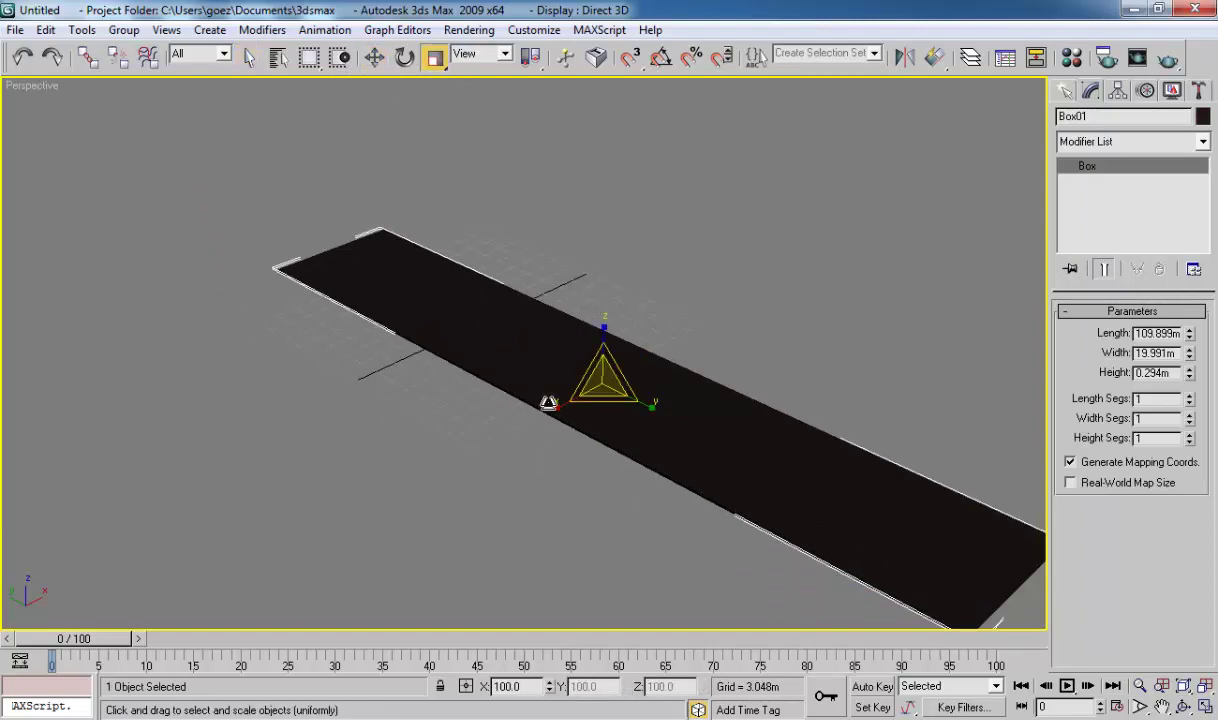
pyautogui.moveTo(548, 403)
pyautogui.mouseDown()
pyautogui.moveTo(503, 318)
pyautogui.moveTo(580, 372)
pyautogui.mouseUp()
pyautogui.scroll(-2, 480, 333)
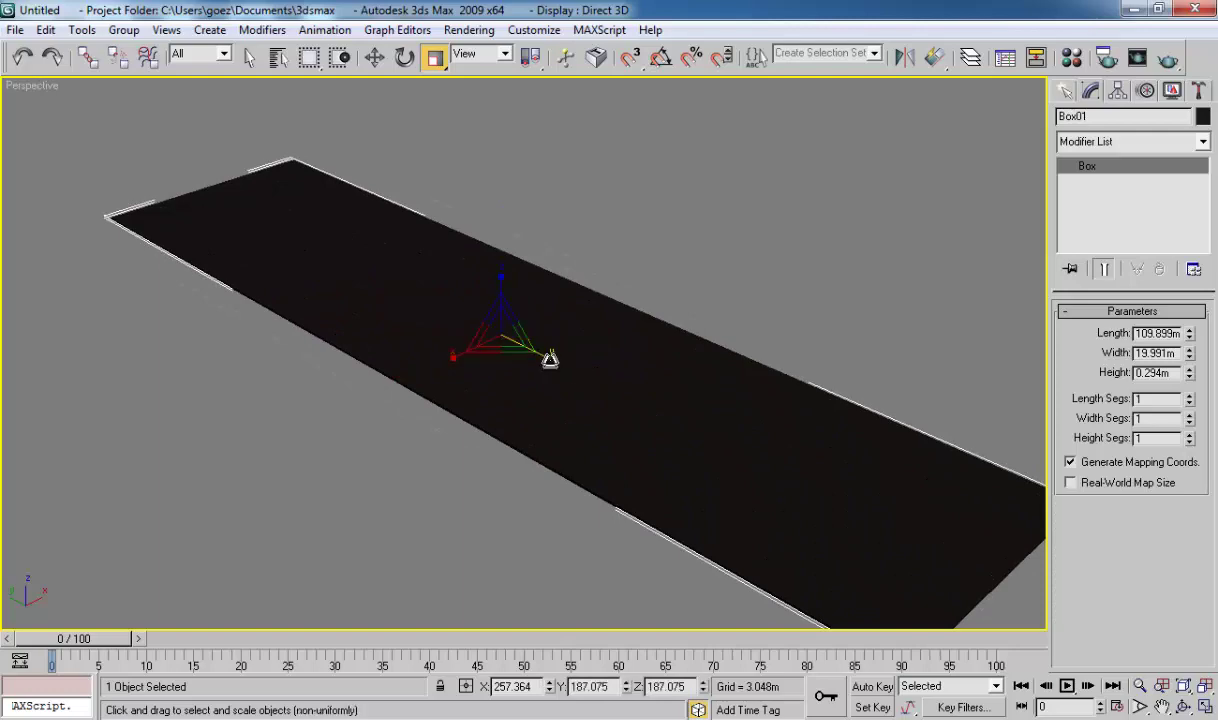
pyautogui.scroll(-3, 631, 380)
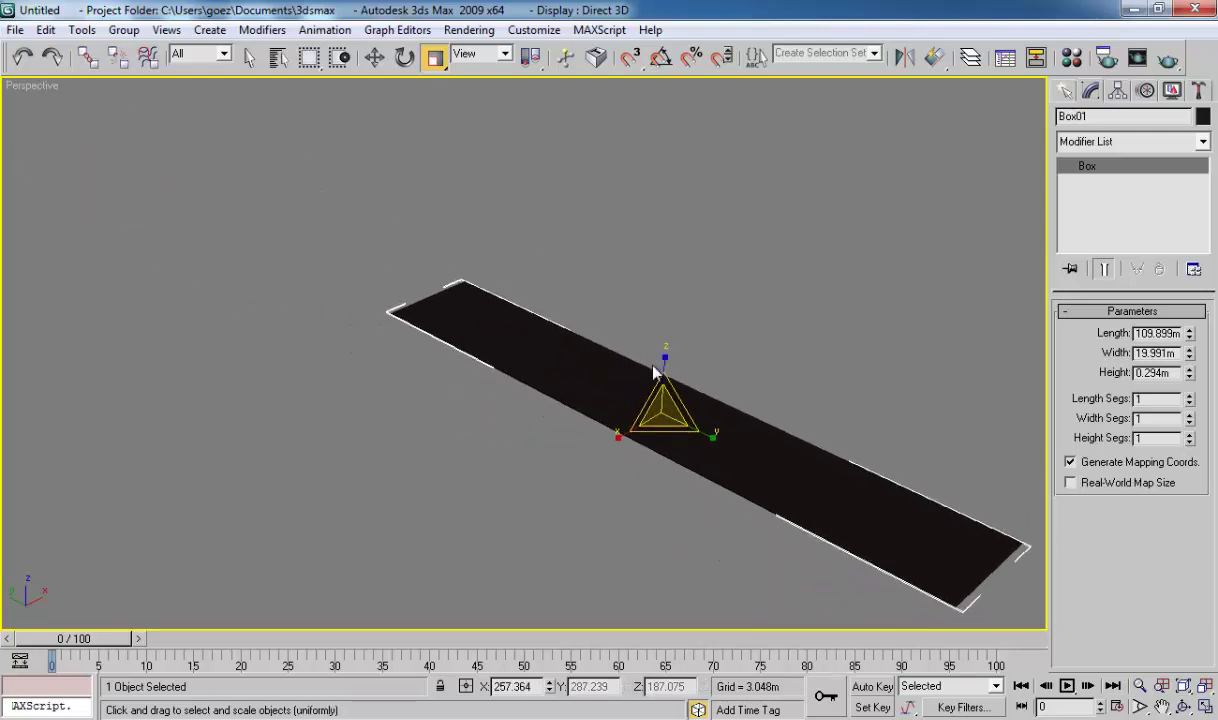
pyautogui.scroll(3, 655, 372)
pyautogui.click(375, 57)
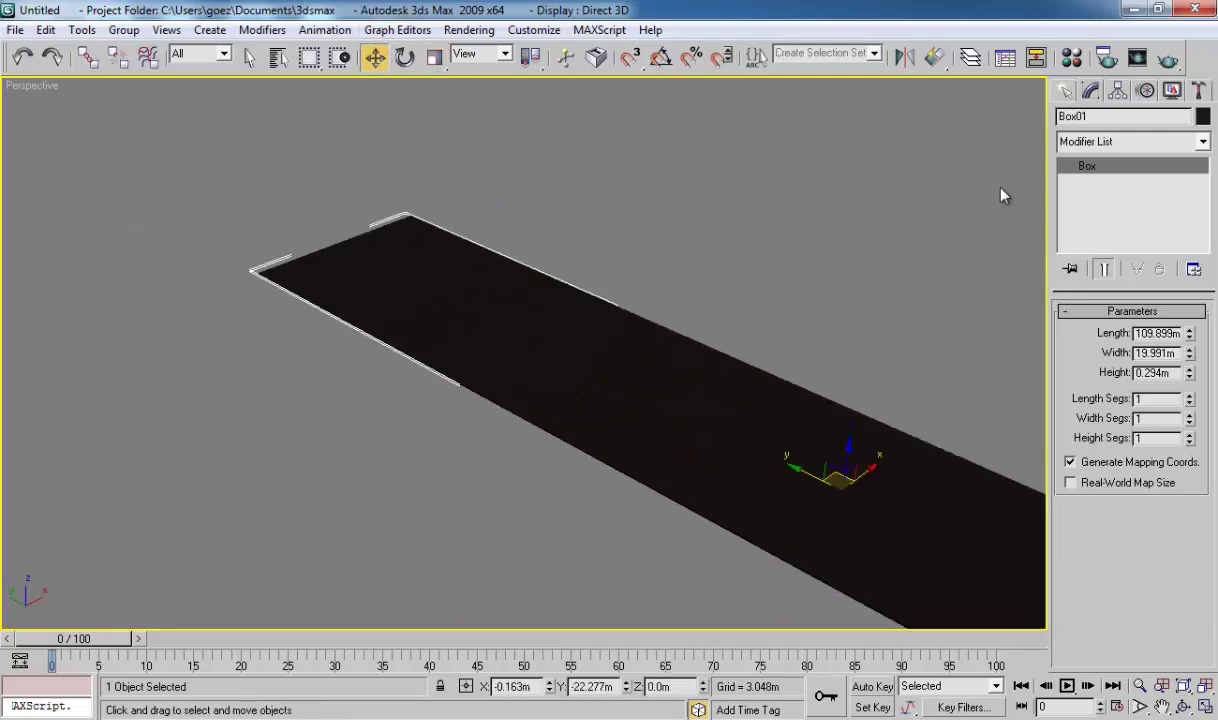
pyautogui.click(1064, 92)
# Step: Draw a small box, Box02, lying on the road
pyautogui.click(1097, 211)
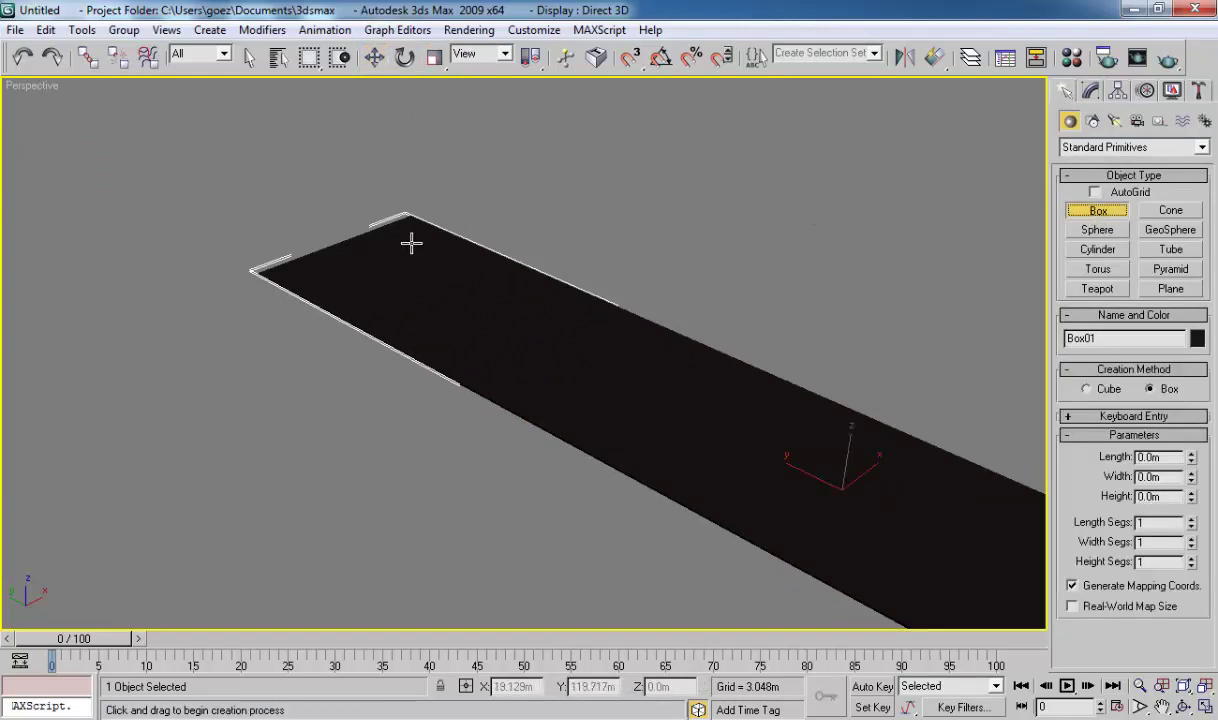
pyautogui.moveTo(353, 240); pyautogui.dragTo(443, 302)
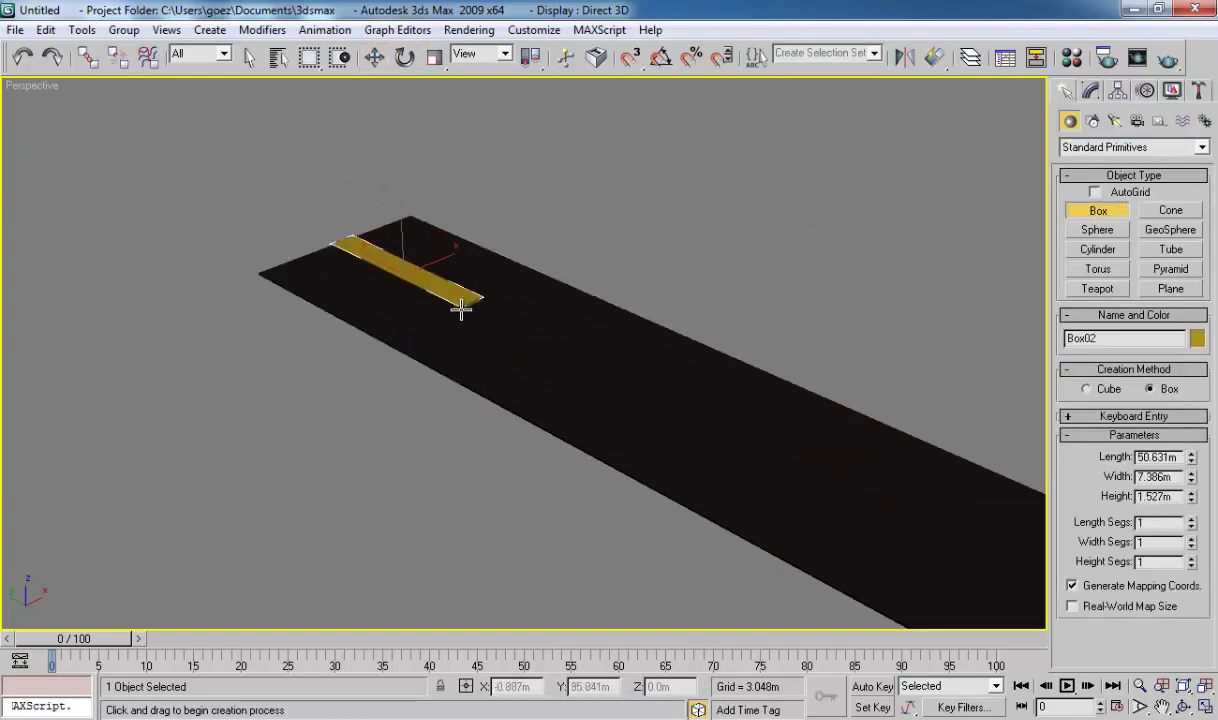
pyautogui.click(466, 309)
pyautogui.click(466, 309)
pyautogui.click(1091, 91)
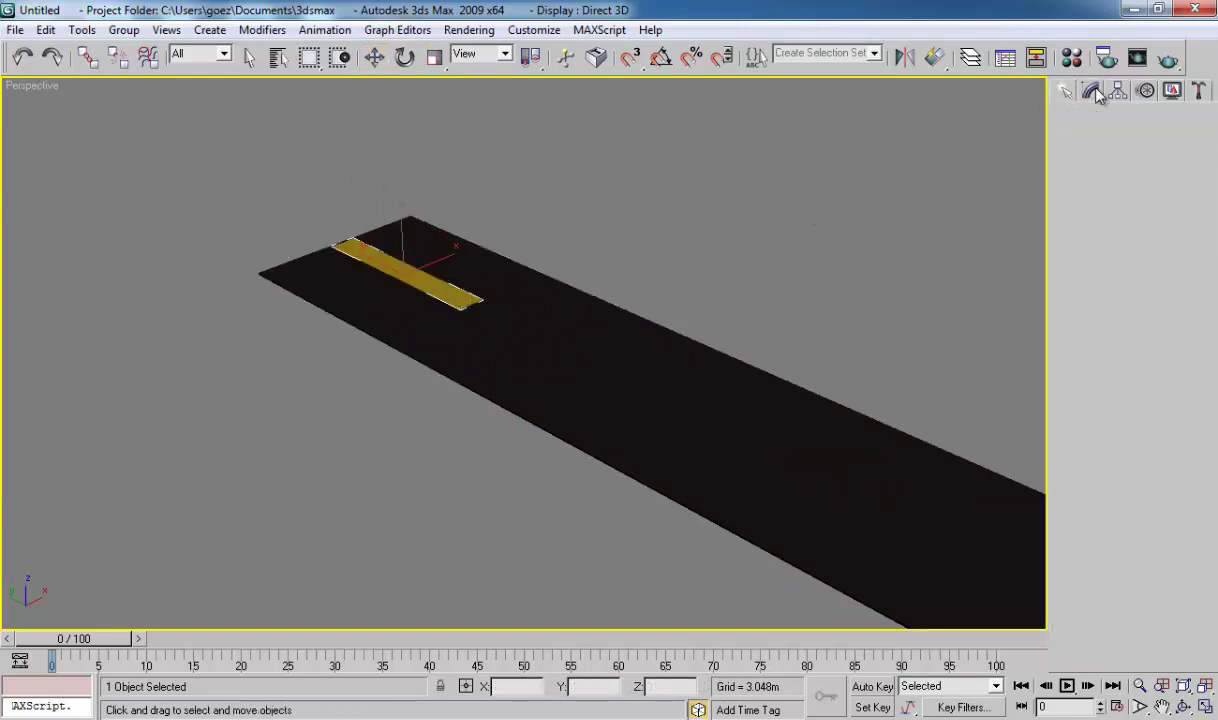
# Step: Scale Box02 thinner, colour it white, and restore the four-viewport layout
pyautogui.click(433, 58)
pyautogui.moveTo(347, 297); pyautogui.dragTo(383, 288)
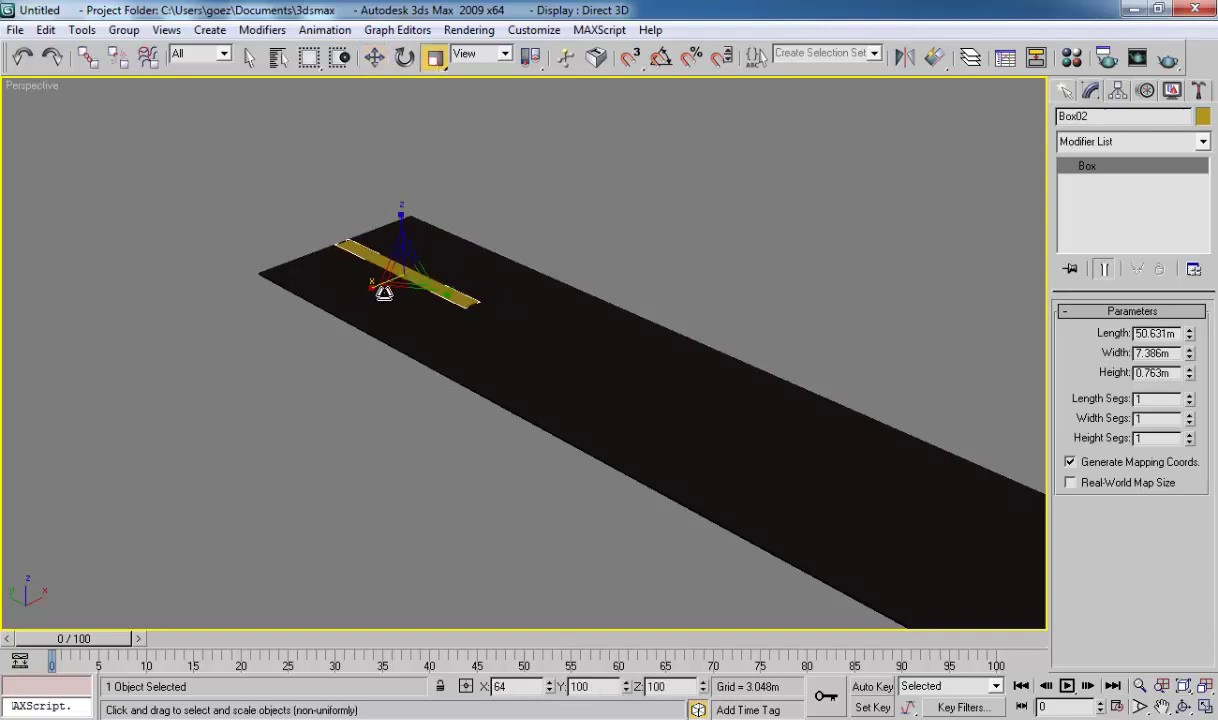
pyautogui.click(1202, 116)
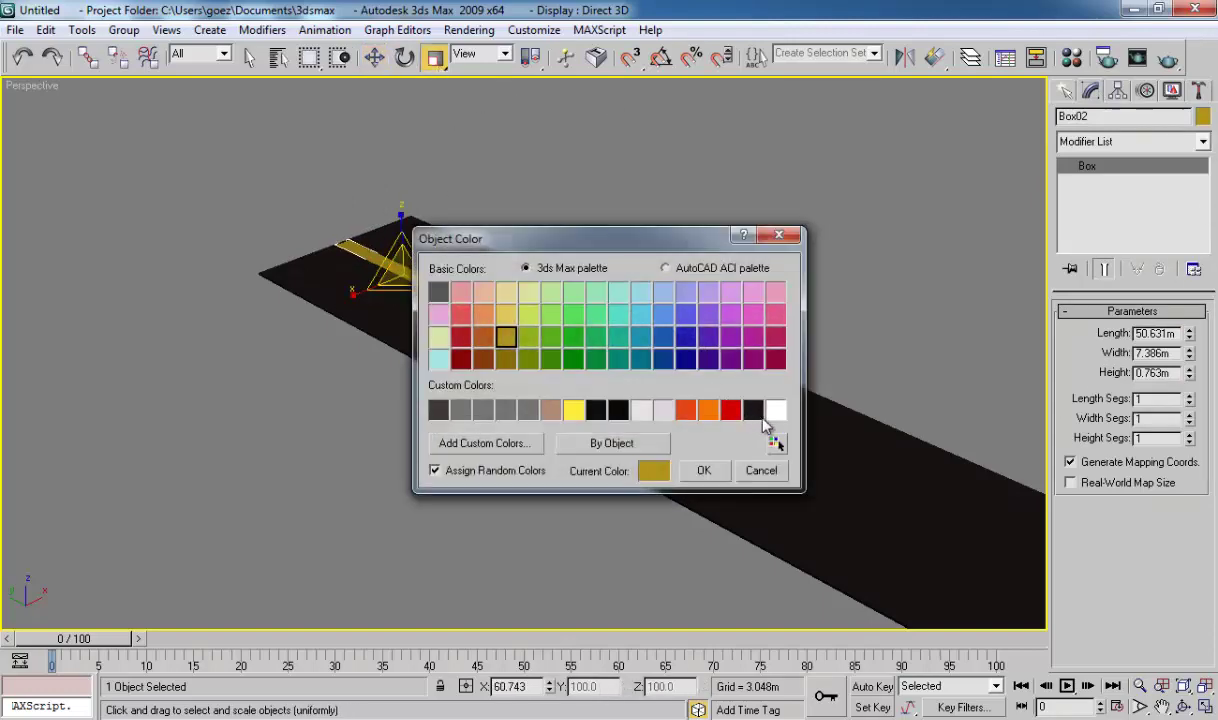
pyautogui.click(770, 408)
pyautogui.click(701, 468)
pyautogui.click(1206, 707)
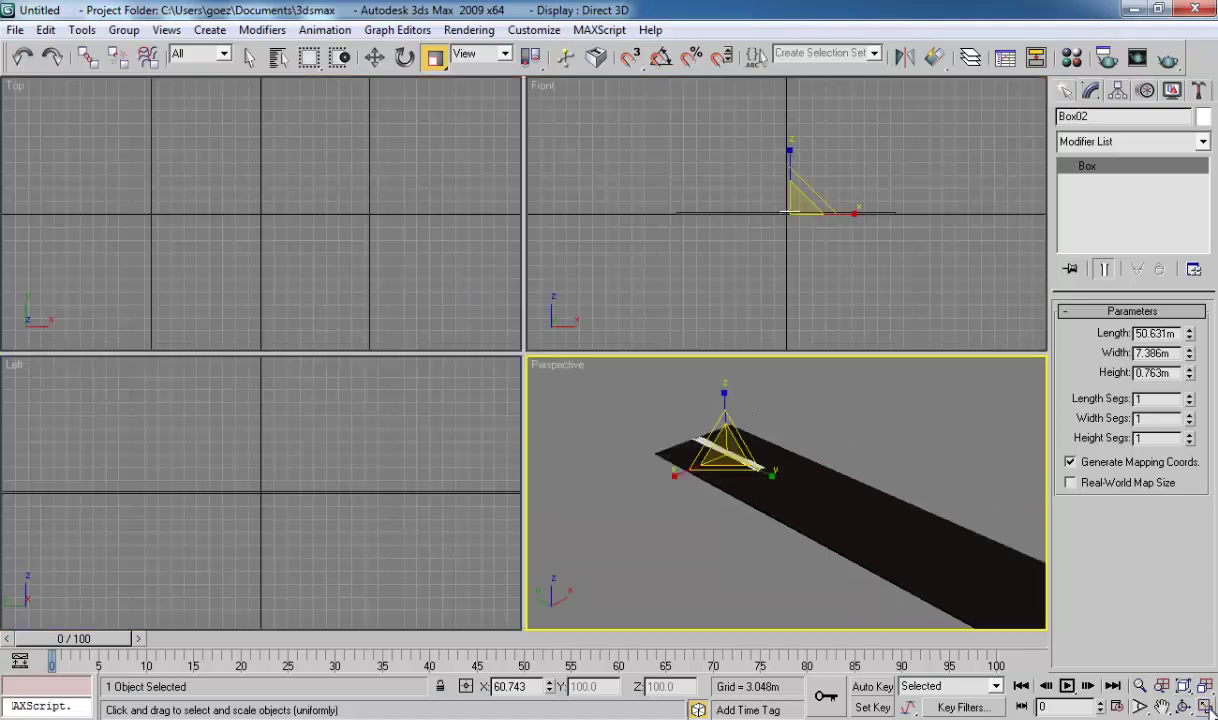
pyautogui.click(266, 276)
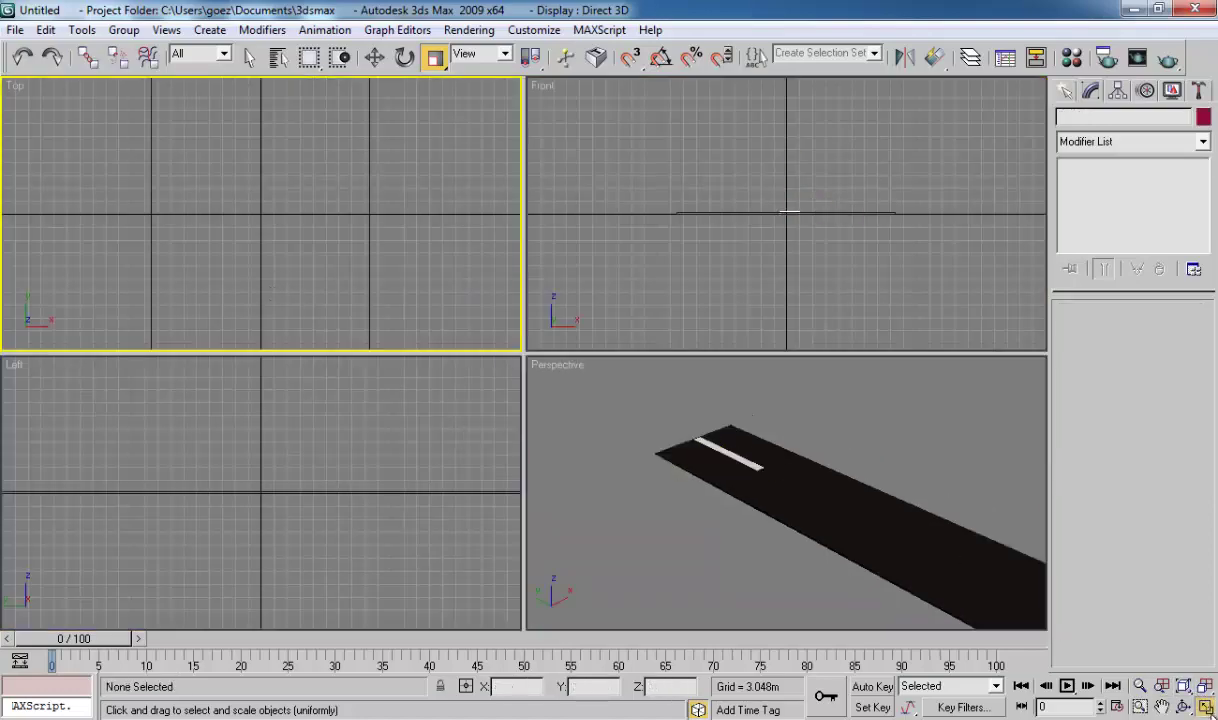
# Step: Maximize the Top view and scale the road box, Box01, wider
pyautogui.hotkey('alt', 'w')
pyautogui.scroll(-3, 508, 288)
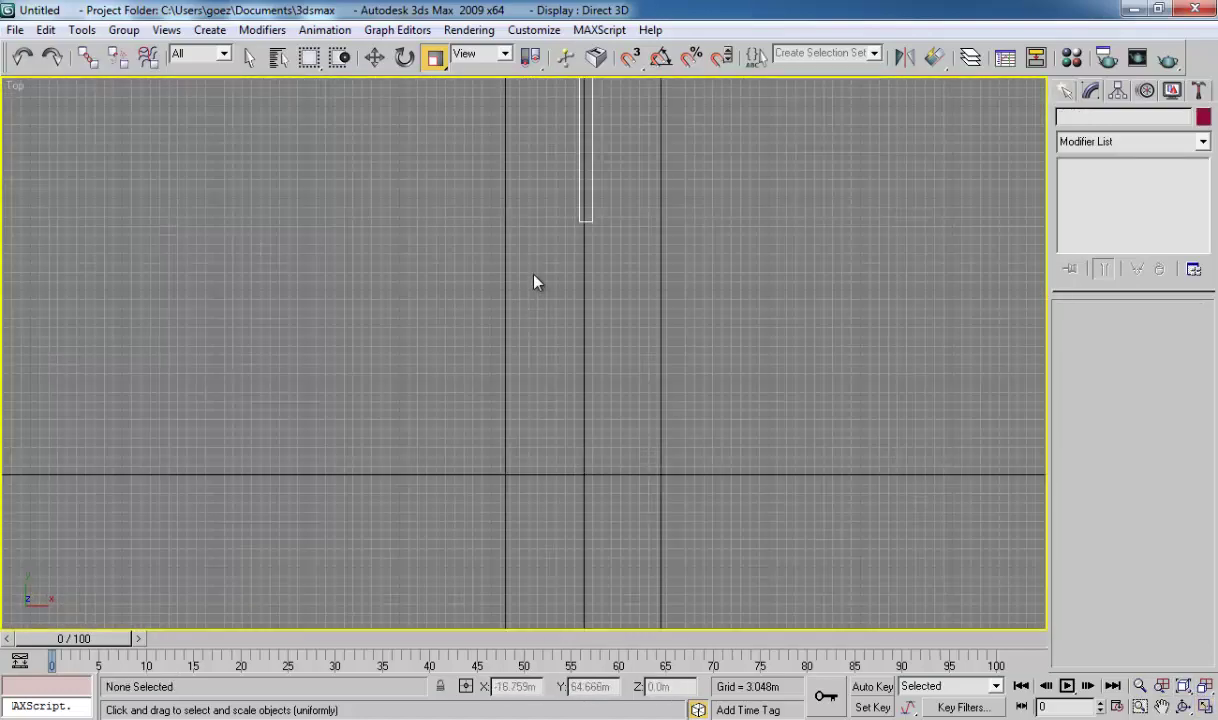
pyautogui.moveTo(533, 278); pyautogui.dragTo(517, 303, button='middle')
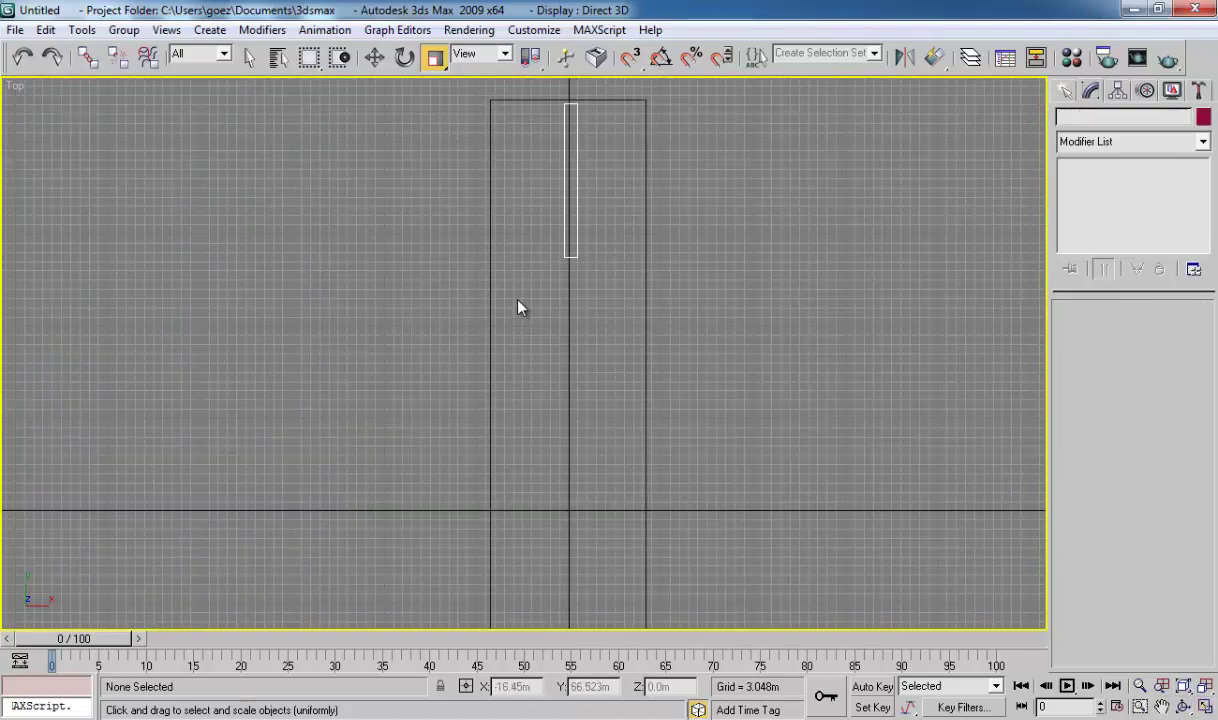
pyautogui.click(490, 142)
pyautogui.moveTo(496, 213); pyautogui.dragTo(492, 211, button='middle')
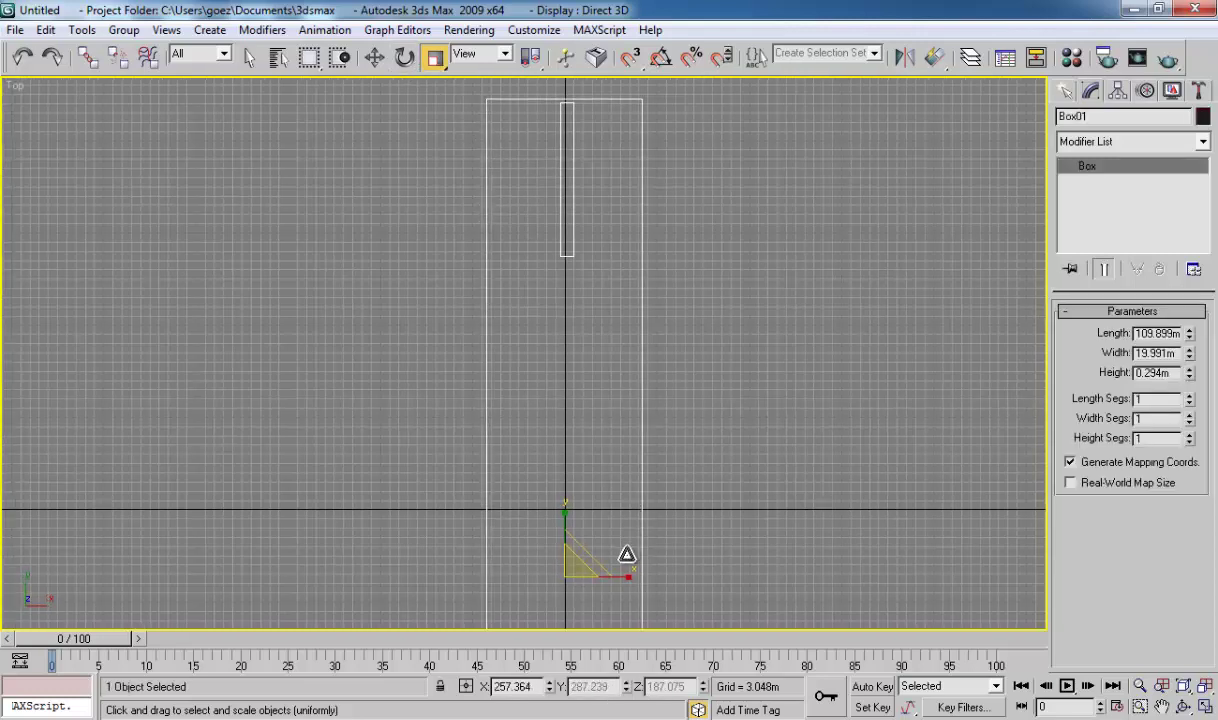
pyautogui.moveTo(626, 555); pyautogui.dragTo(660, 579)
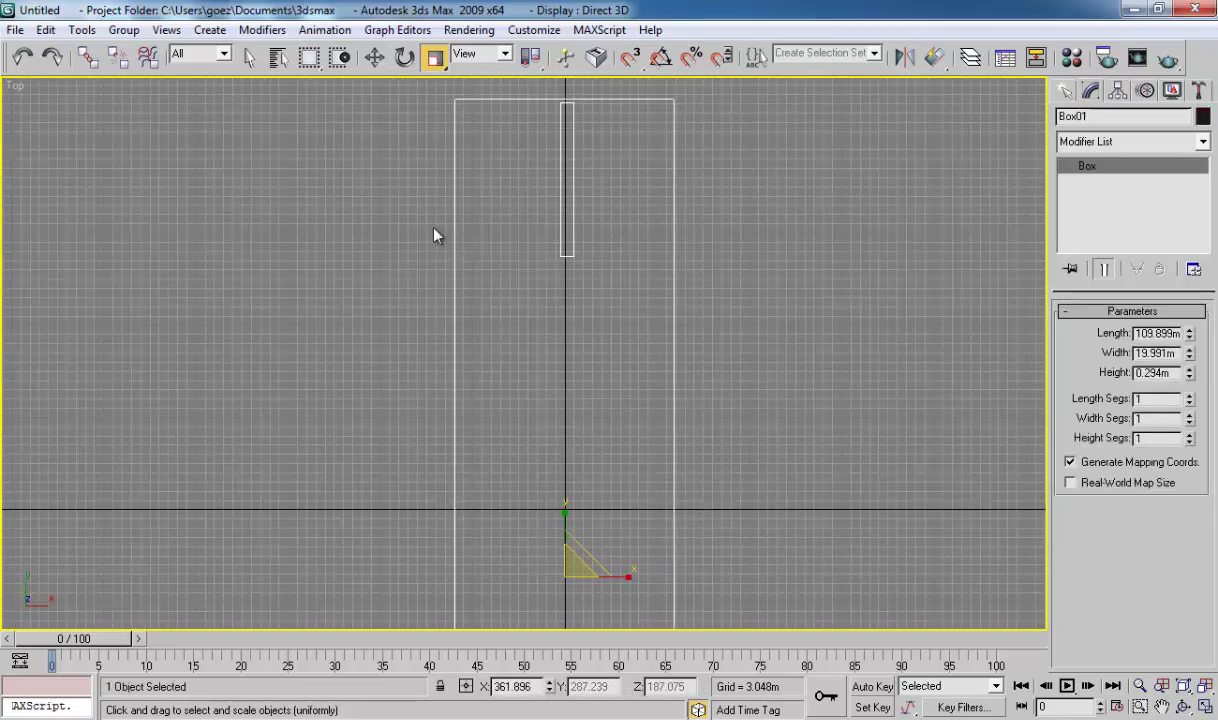
# Step: Shift-drag the white dash down the road to make 3 copies
pyautogui.click(370, 58)
pyautogui.scroll(-5, 450, 230)
pyautogui.click(638, 275)
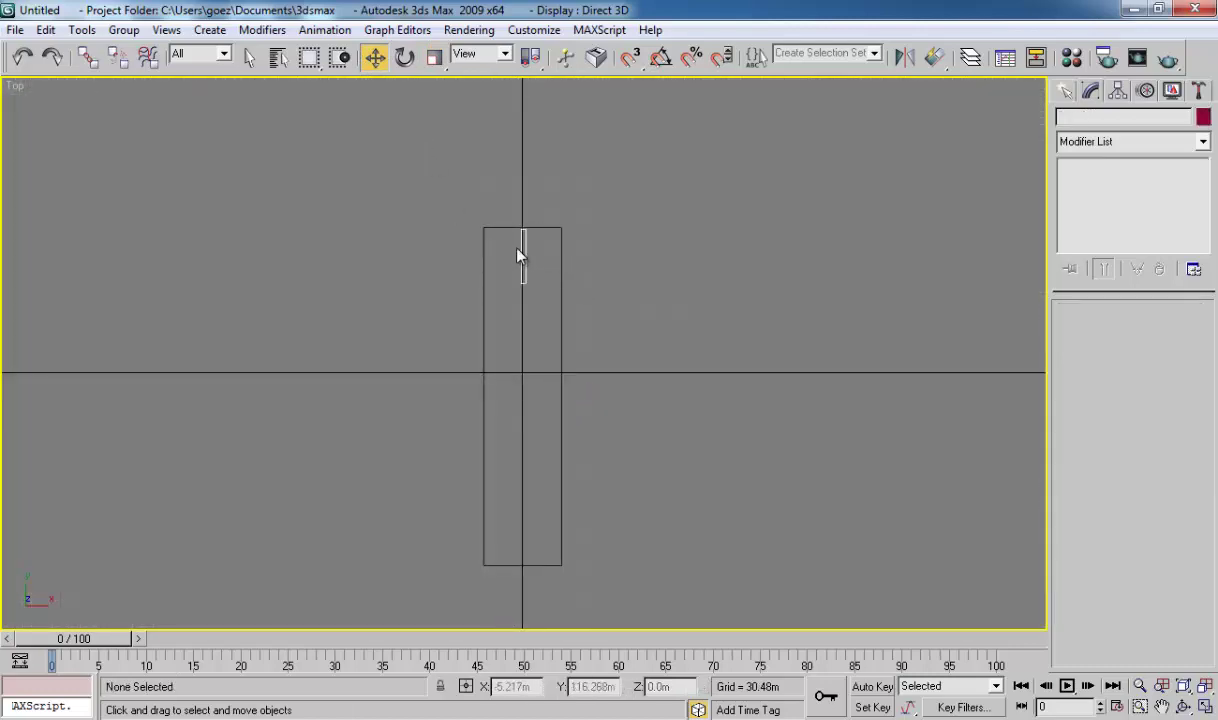
pyautogui.click(522, 254)
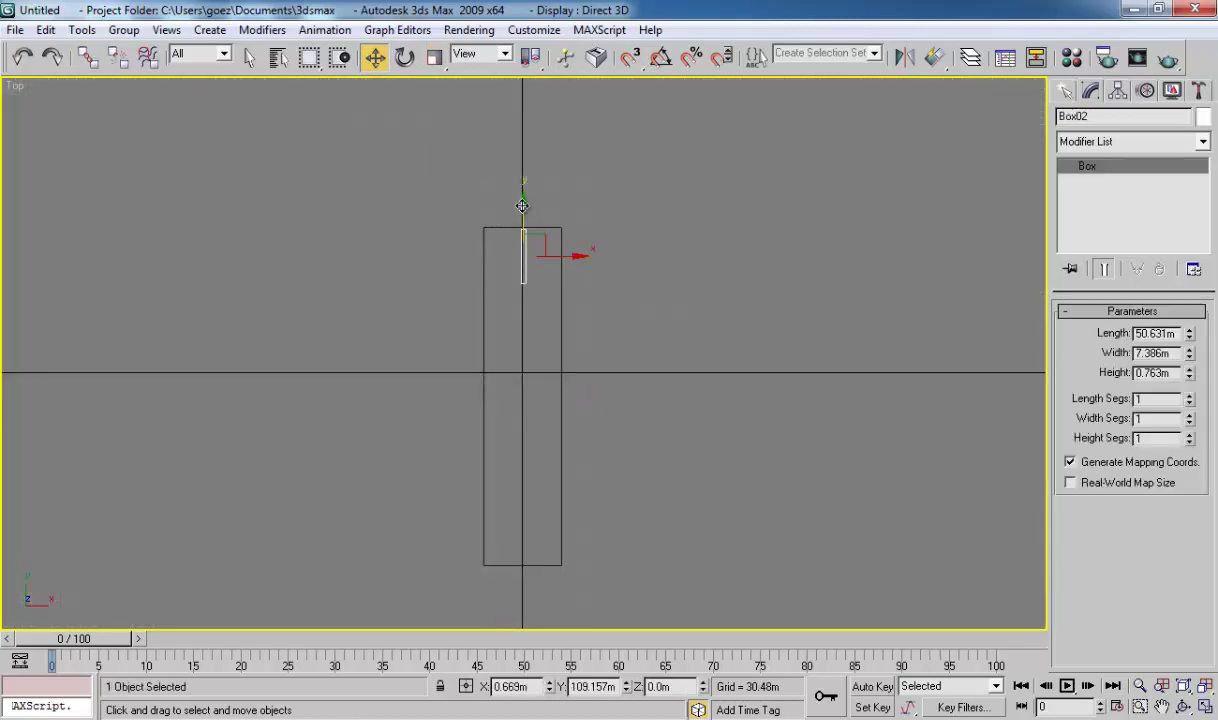
pyautogui.keyDown('shift'); pyautogui.moveTo(522, 205); pyautogui.dragTo(524, 298); pyautogui.keyUp('shift')
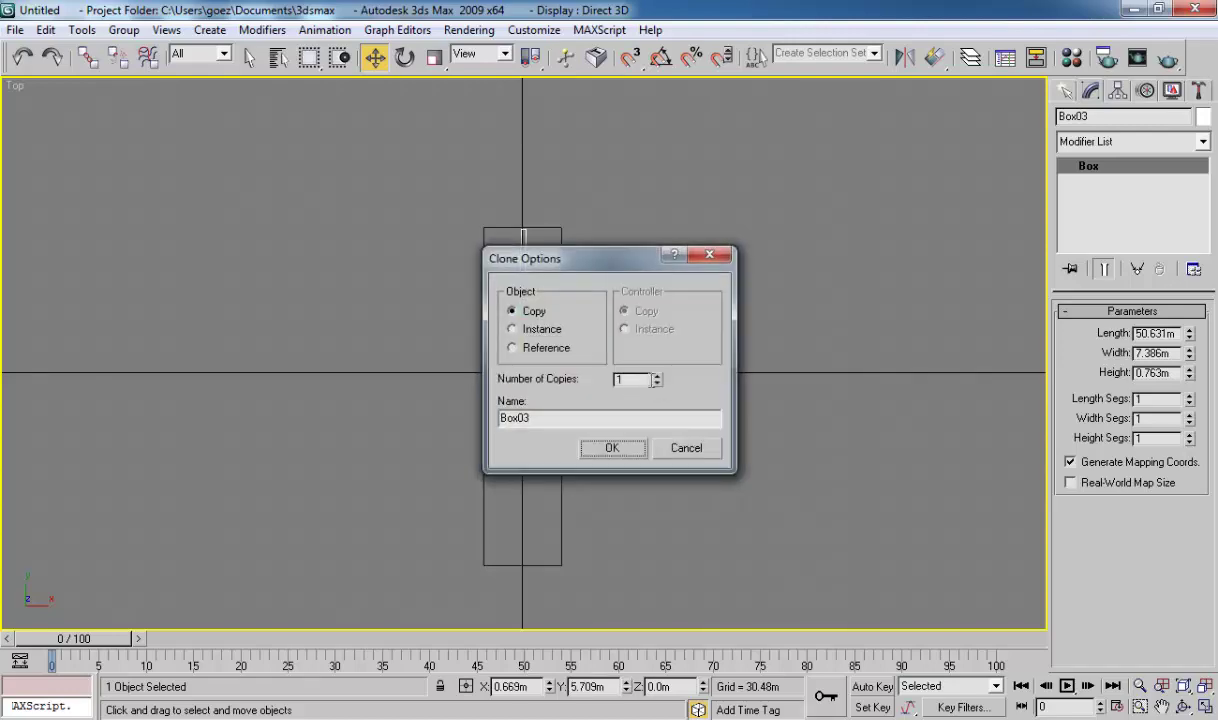
pyautogui.click(658, 379)
pyautogui.click(658, 379)
pyautogui.click(612, 448)
pyautogui.moveTo(612, 448); pyautogui.dragTo(626, 268, button='middle')
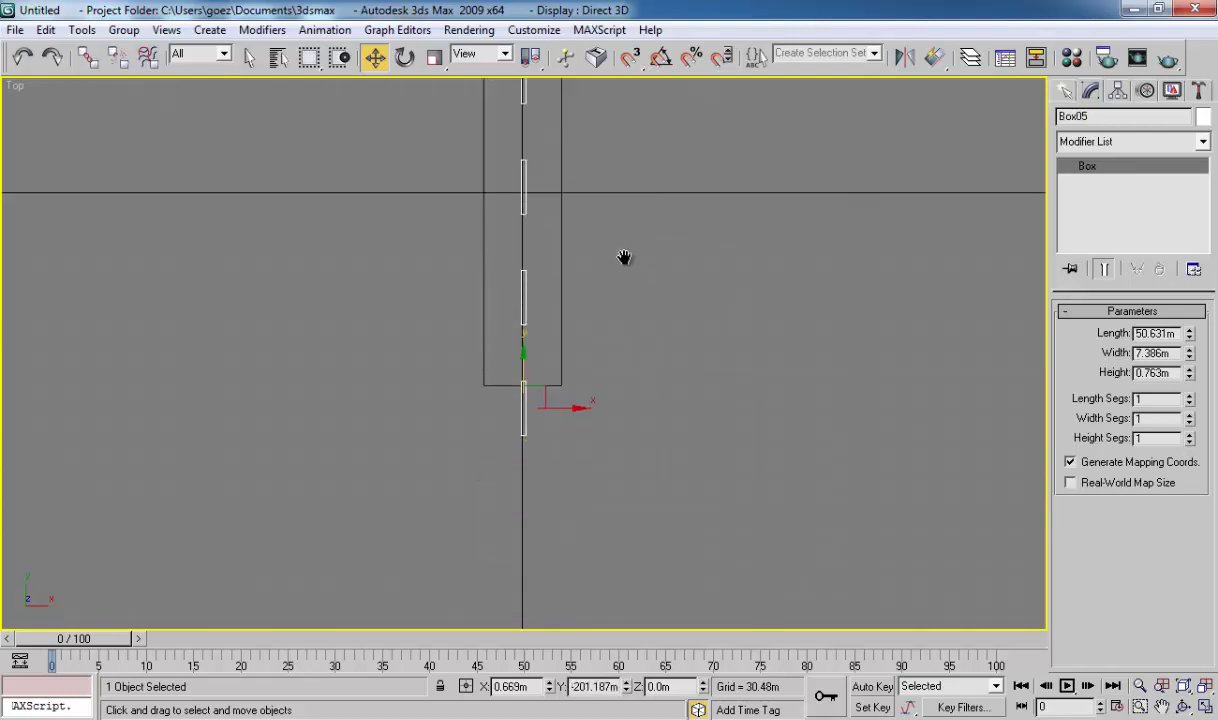
pyautogui.click(506, 383)
pyautogui.click(508, 378)
pyautogui.scroll(-3, 508, 375)
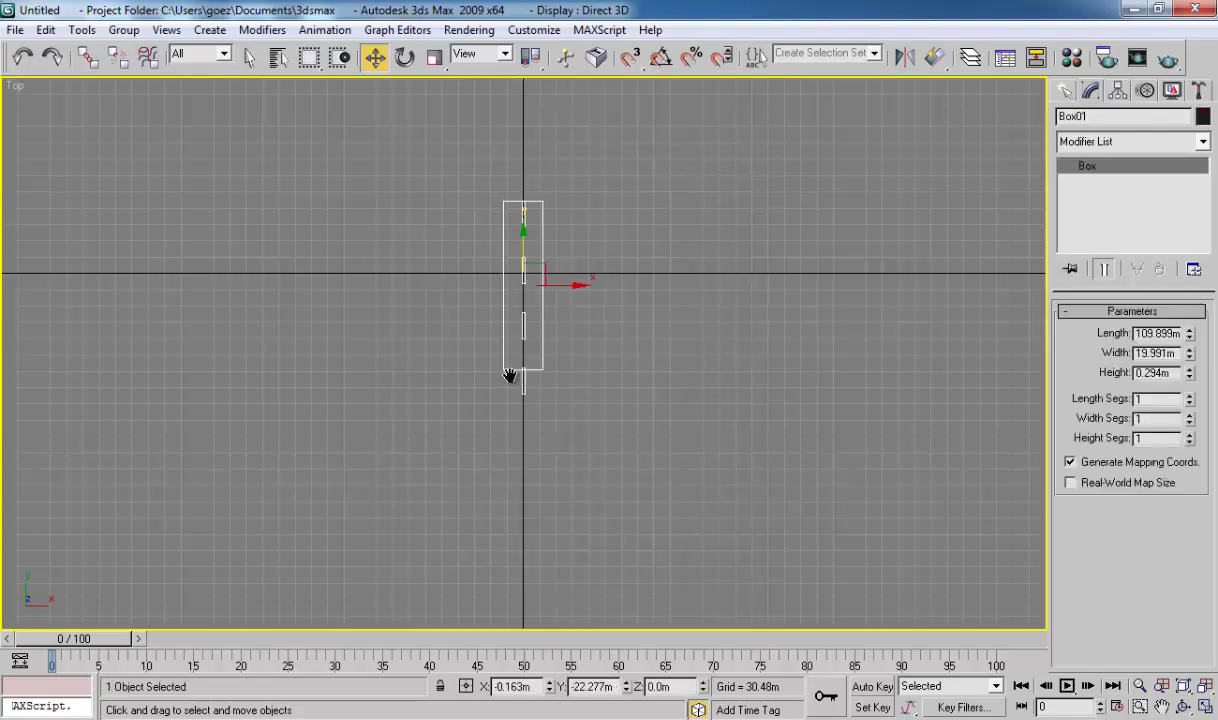
pyautogui.scroll(1, 518, 379)
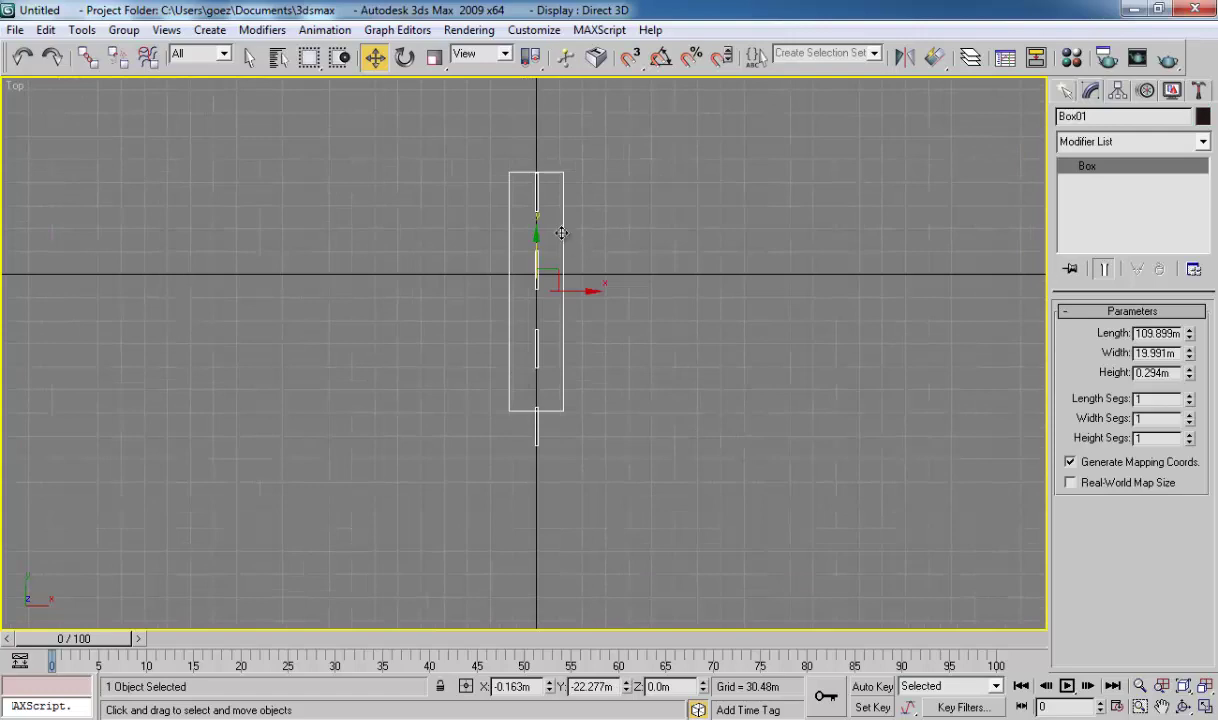
# Step: Convert Box01 to an Editable Poly and enter Vertex level
pyautogui.rightClick(578, 265)
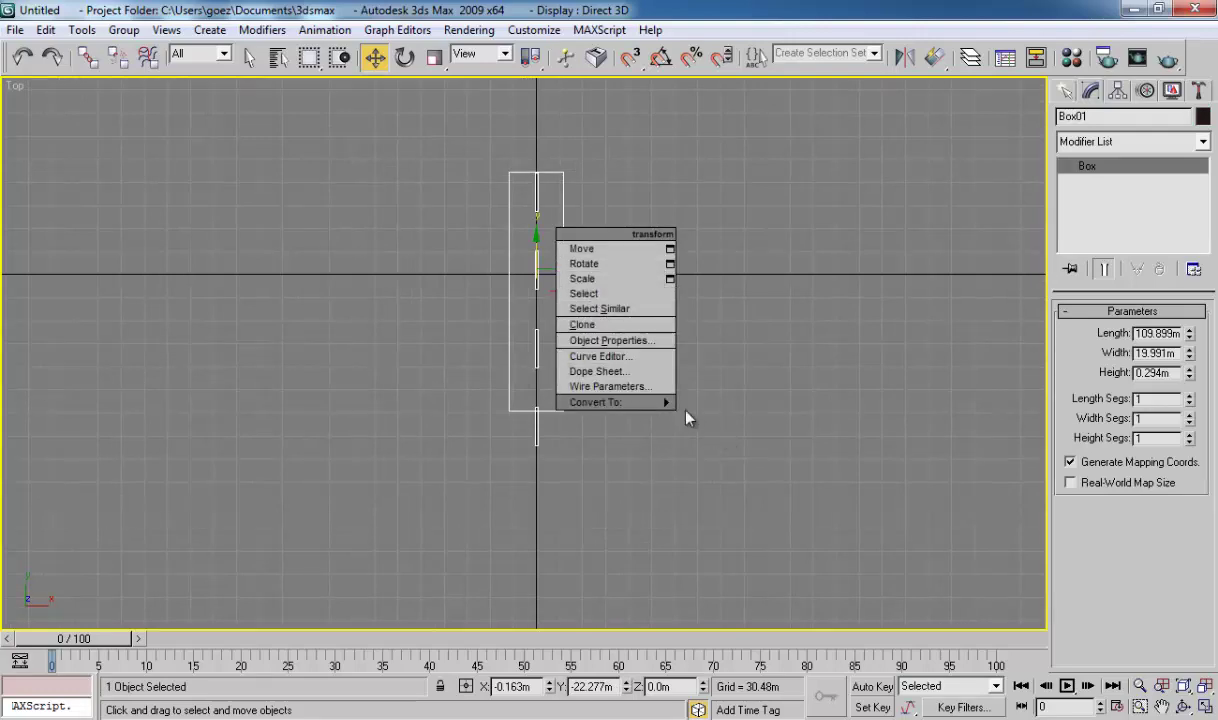
pyautogui.moveTo(610, 402)
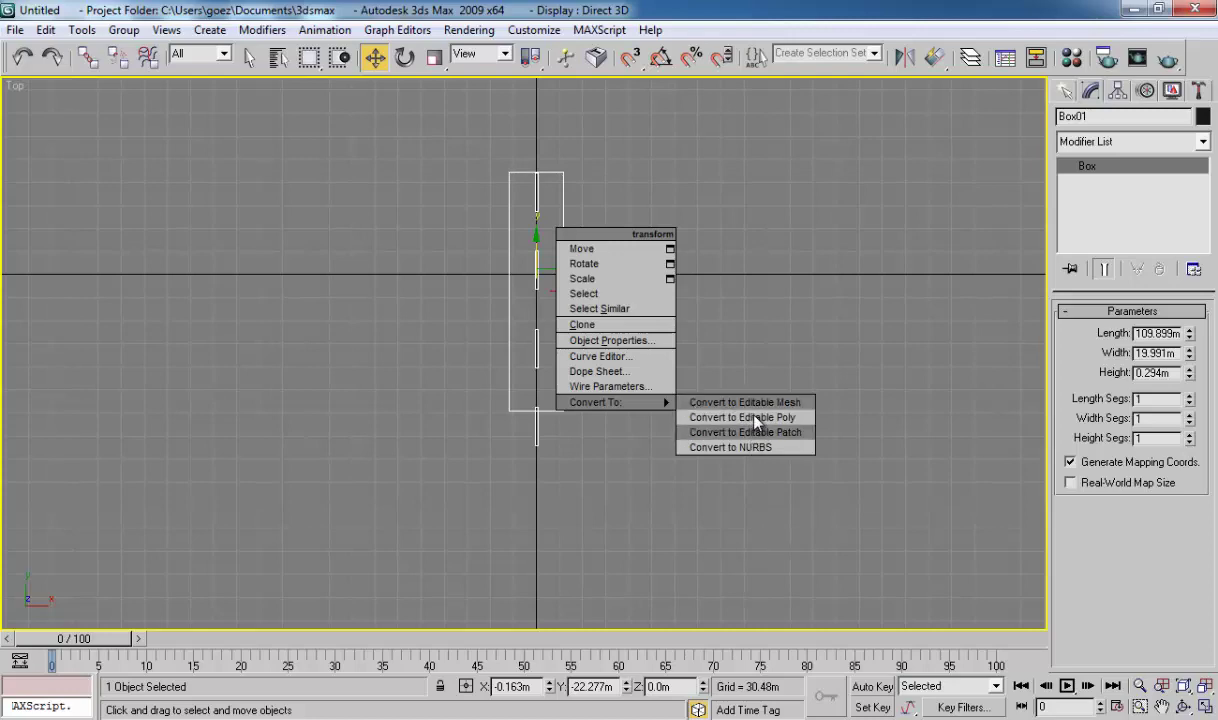
pyautogui.click(754, 418)
pyautogui.click(1067, 165)
pyautogui.click(1101, 181)
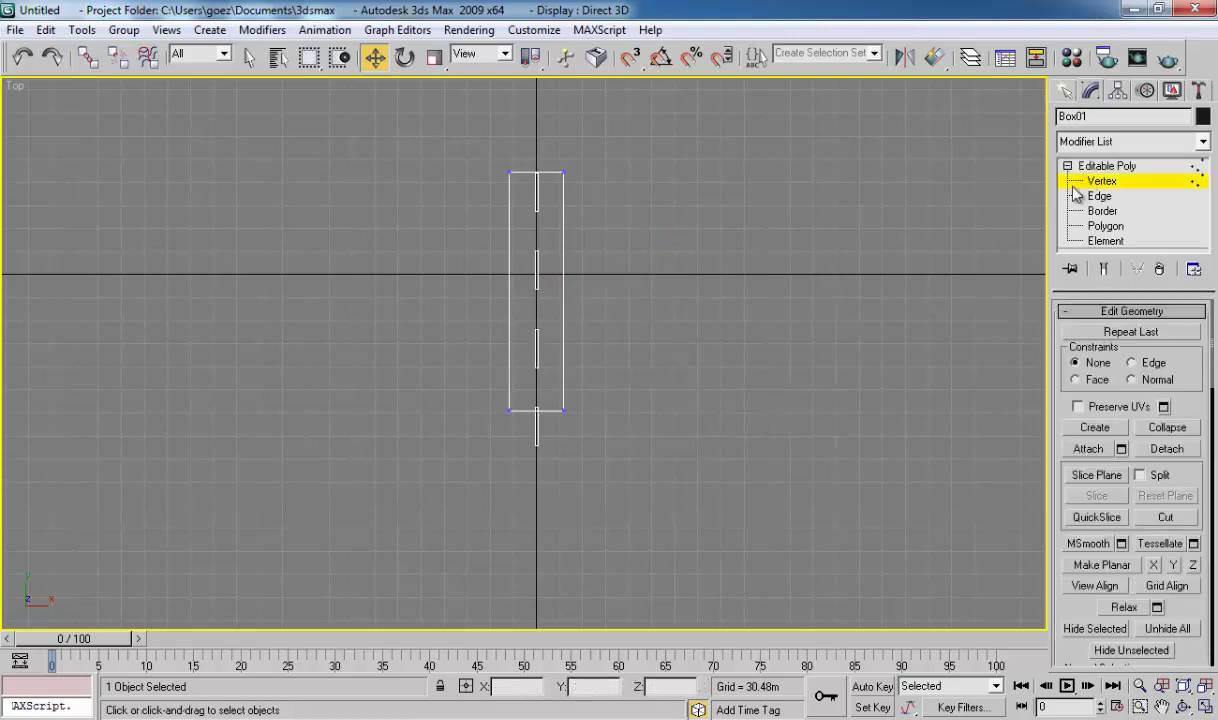
# Step: Move the road's bottom-end vertices down so it covers all four dashes
pyautogui.moveTo(469, 388); pyautogui.dragTo(597, 430)
pyautogui.moveTo(538, 360); pyautogui.dragTo(575, 440)
pyautogui.click(1078, 166)
pyautogui.click(1101, 181)
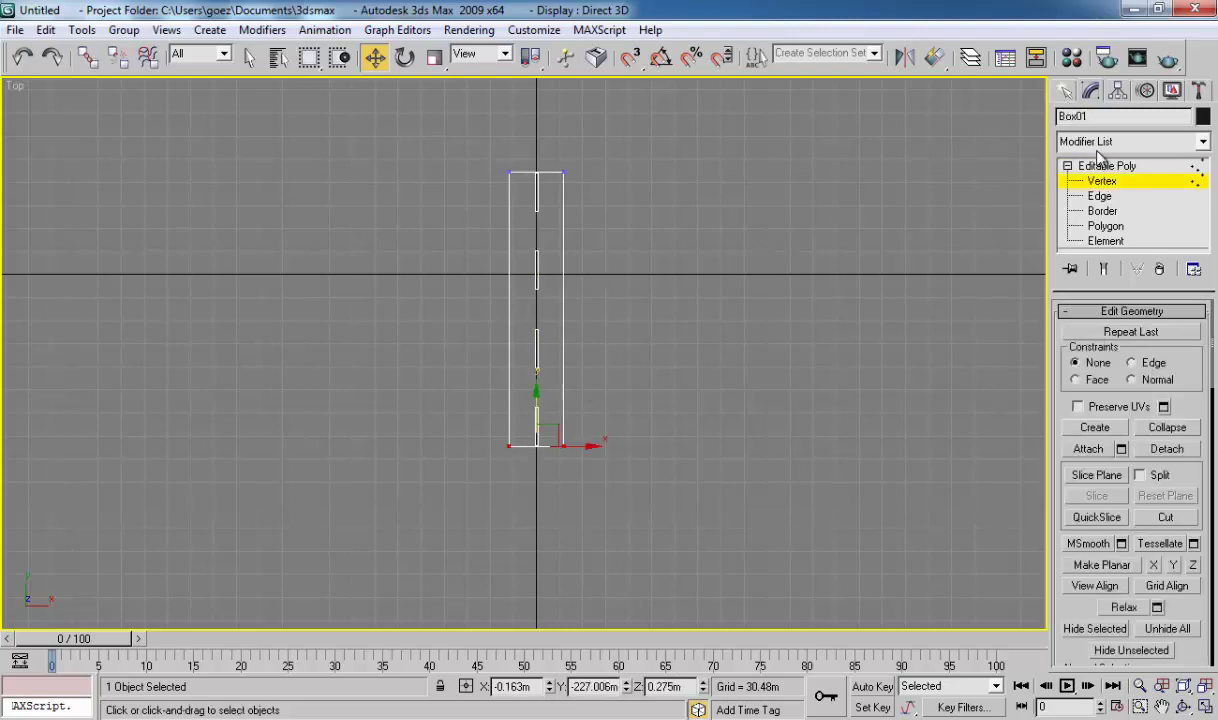
pyautogui.click(1078, 166)
pyautogui.click(924, 188)
pyautogui.click(562, 200)
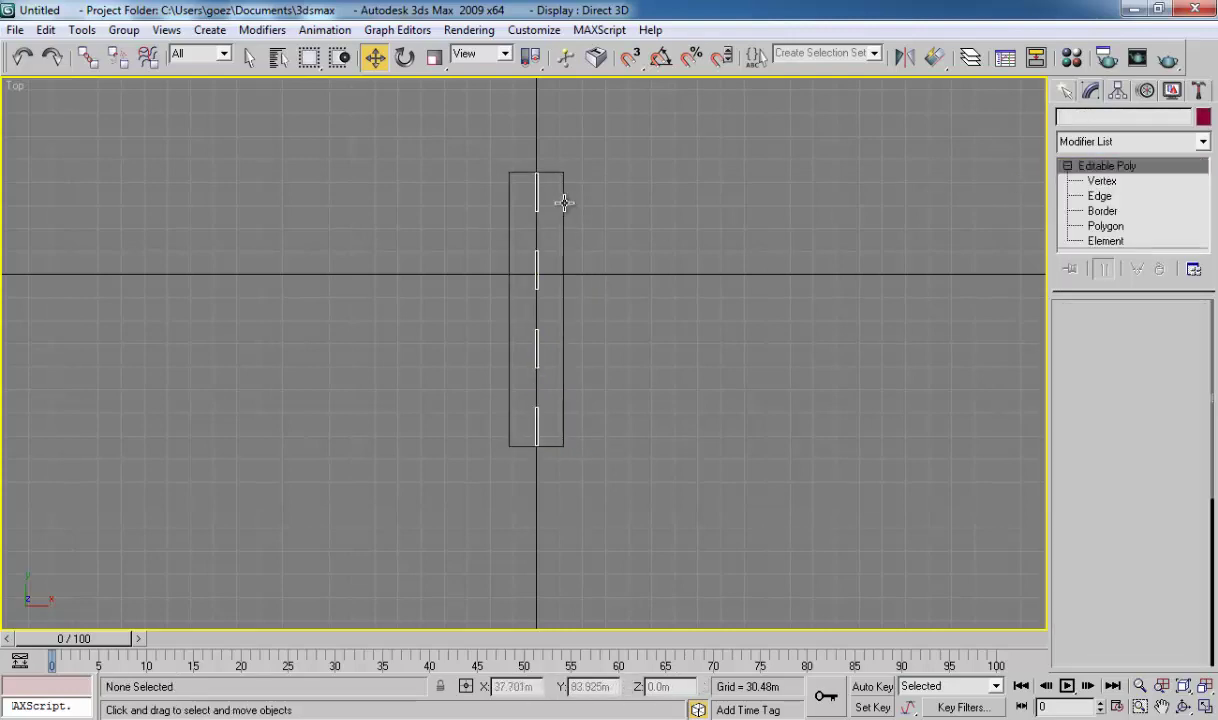
# Step: Draw a large Plane around the road in the Top view as green ground
pyautogui.click(1064, 92)
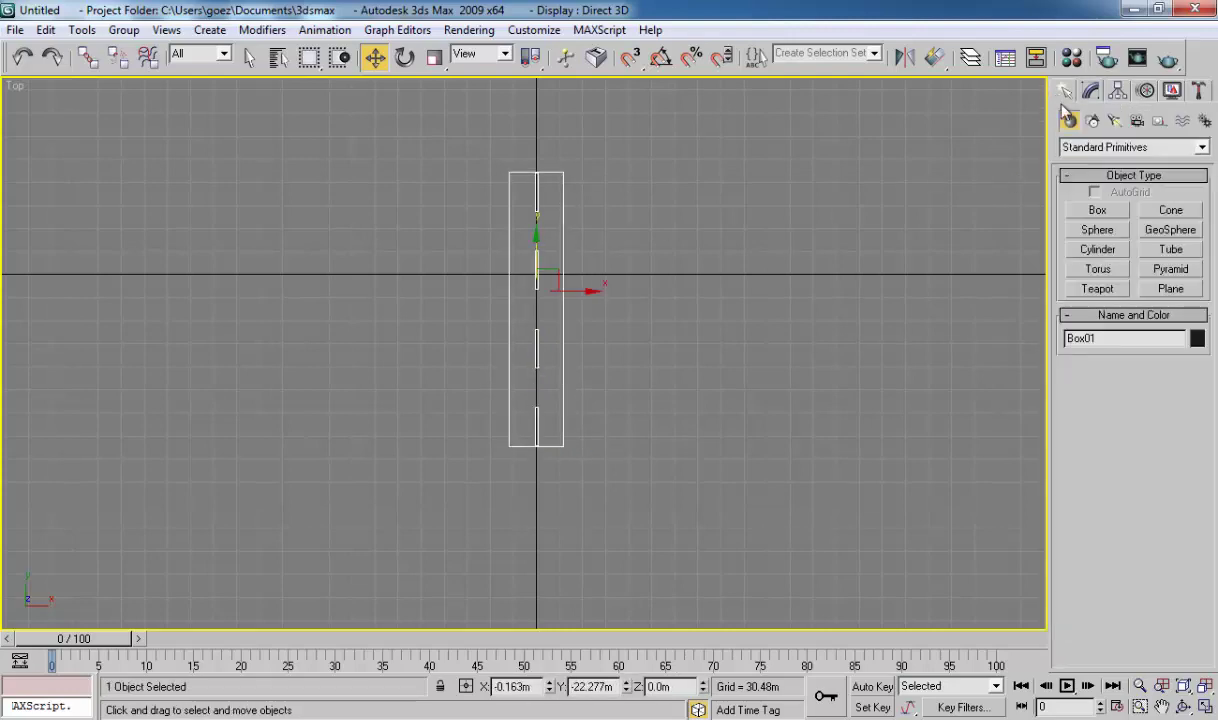
pyautogui.click(1168, 289)
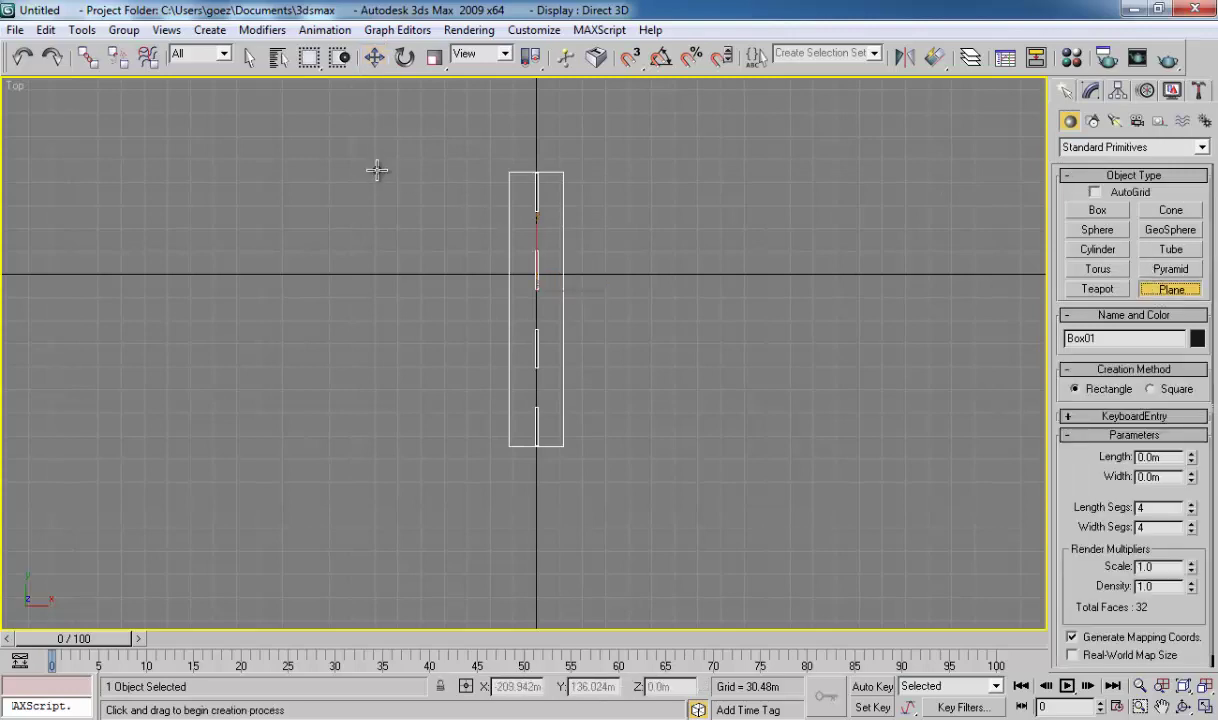
pyautogui.moveTo(371, 169); pyautogui.dragTo(712, 451)
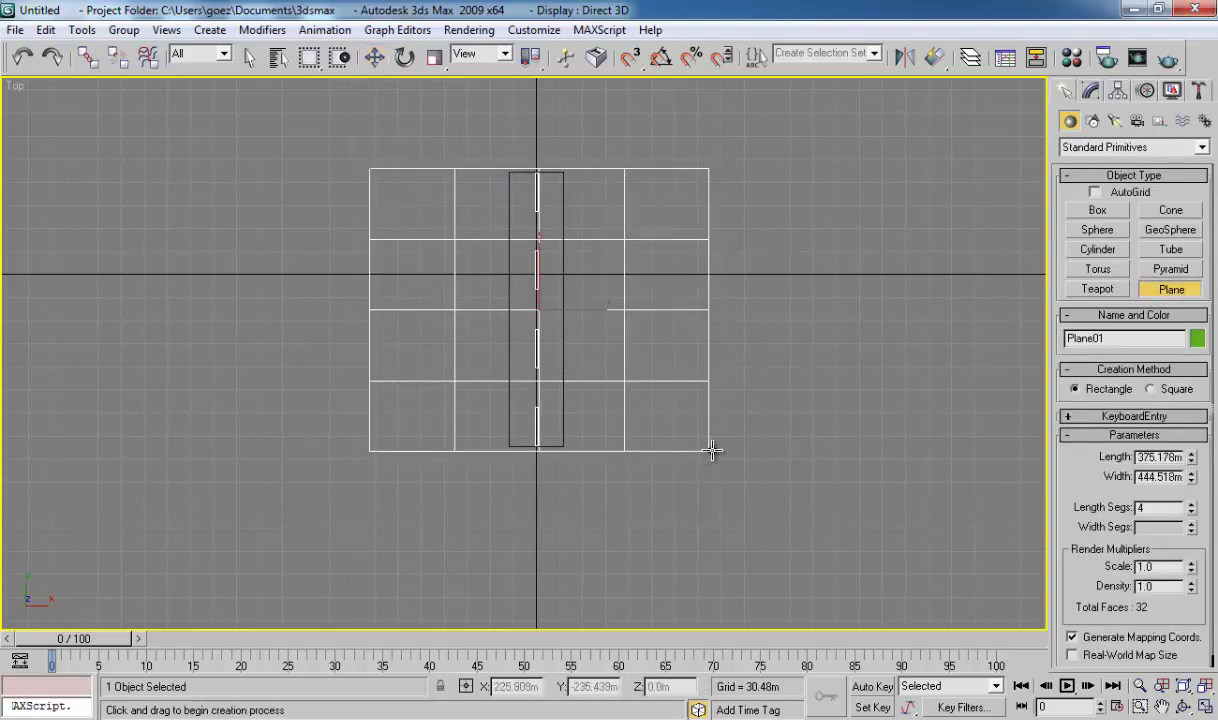
pyautogui.moveTo(712, 451); pyautogui.dragTo(707, 447)
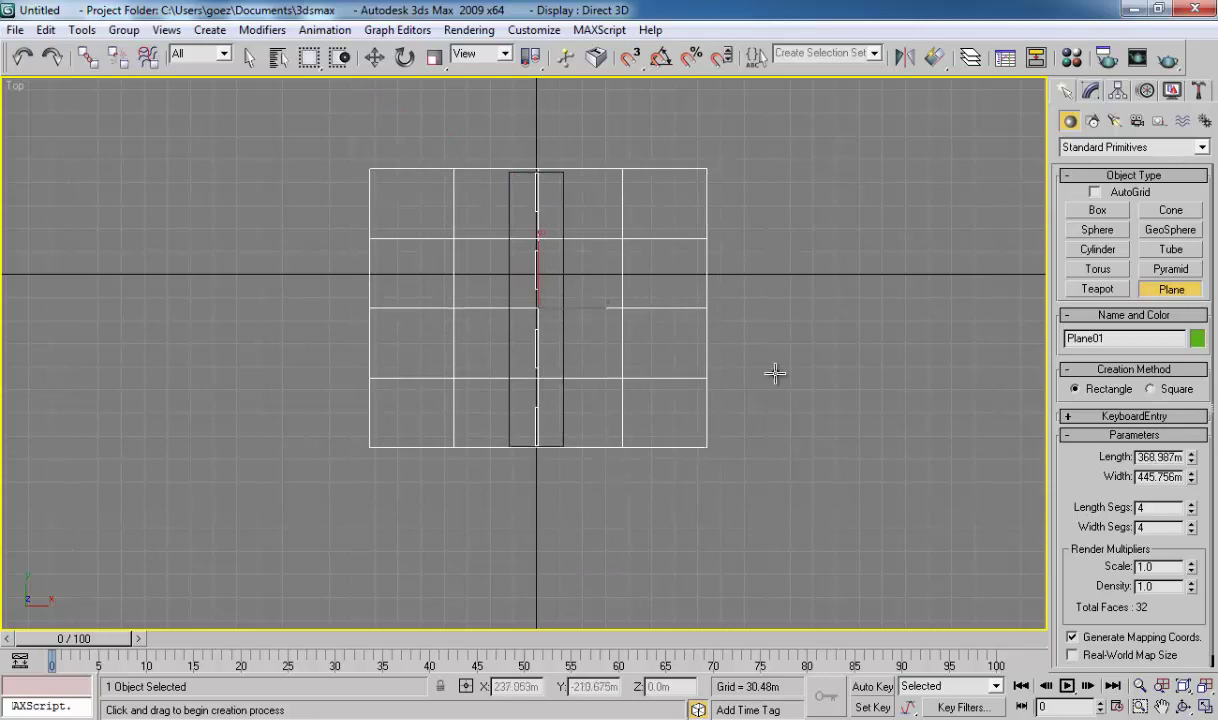
pyautogui.click(1091, 92)
pyautogui.click(876, 243)
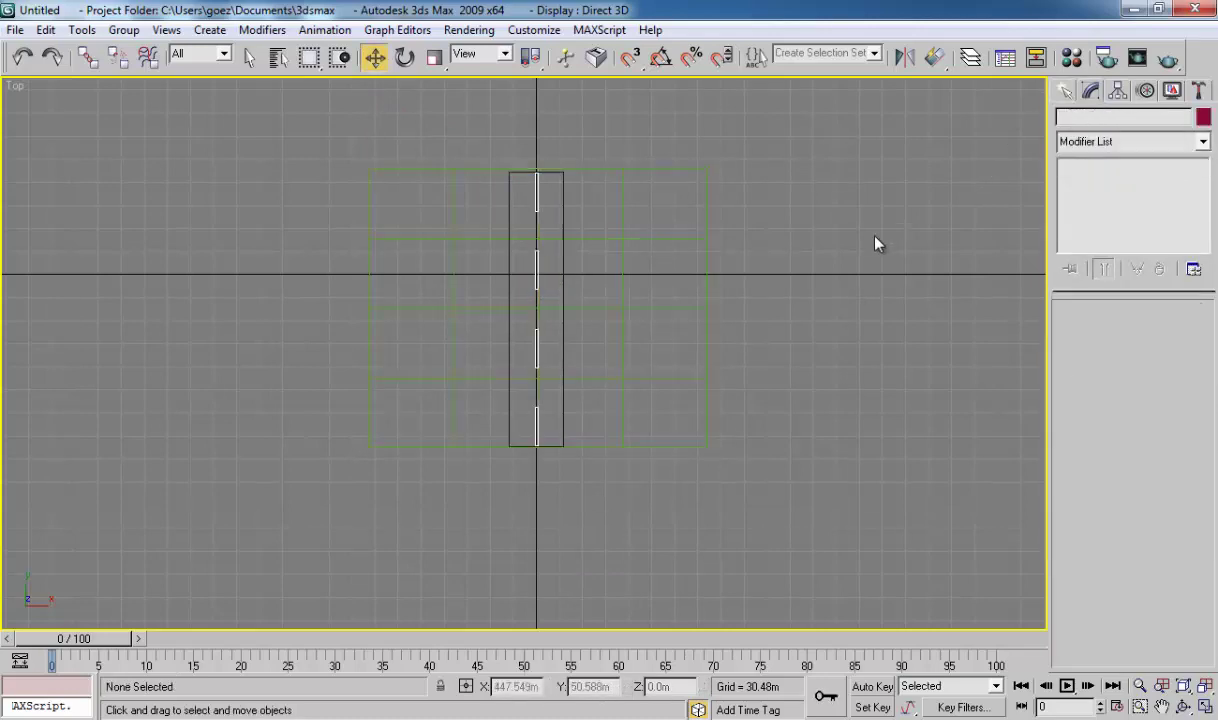
# Step: Switch the viewport to Perspective and zoom in on the scene
pyautogui.rightClick(14, 90)
pyautogui.moveTo(40, 108)
pyautogui.click(262, 97)
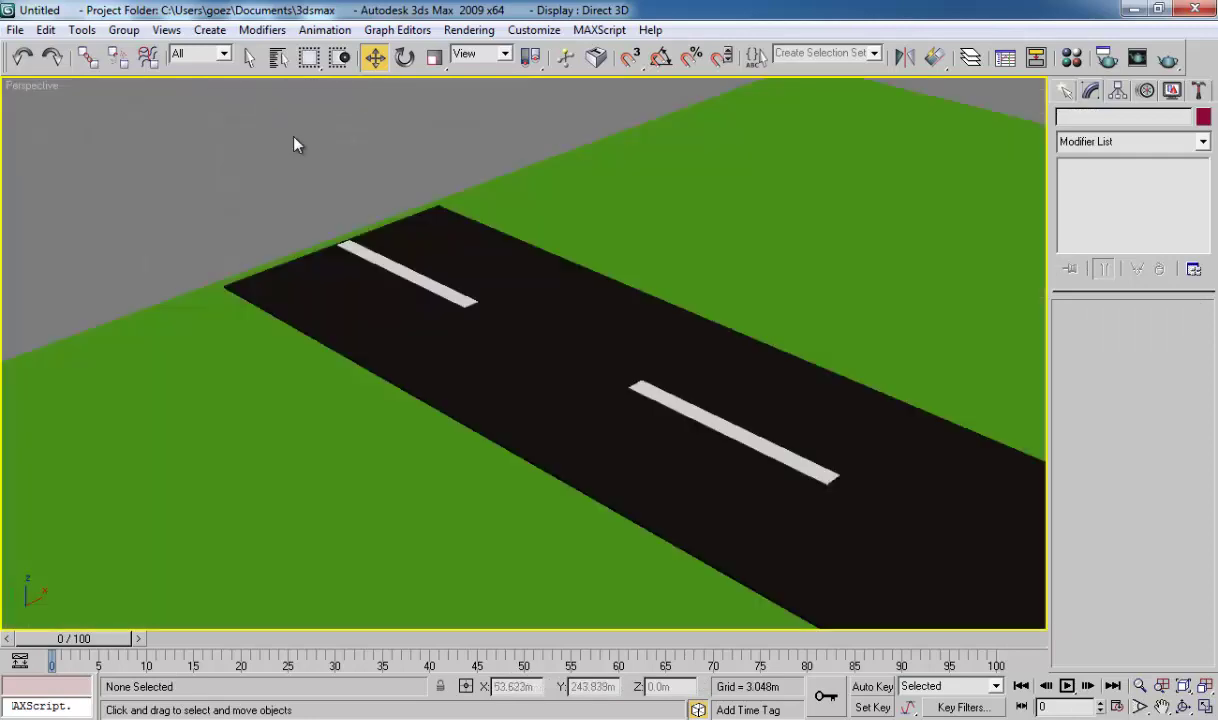
pyautogui.scroll(2, 418, 248)
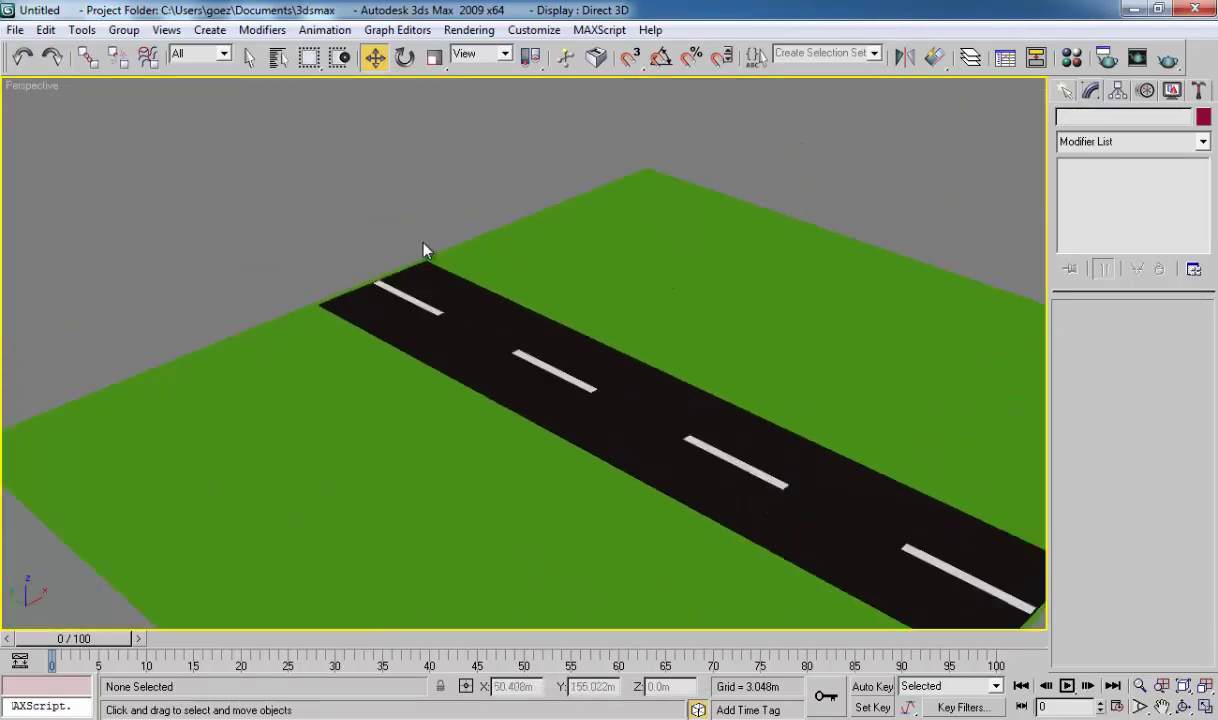
pyautogui.scroll(2, 421, 250)
pyautogui.scroll(2, 430, 223)
pyautogui.scroll(1, 430, 231)
pyautogui.scroll(1, 420, 240)
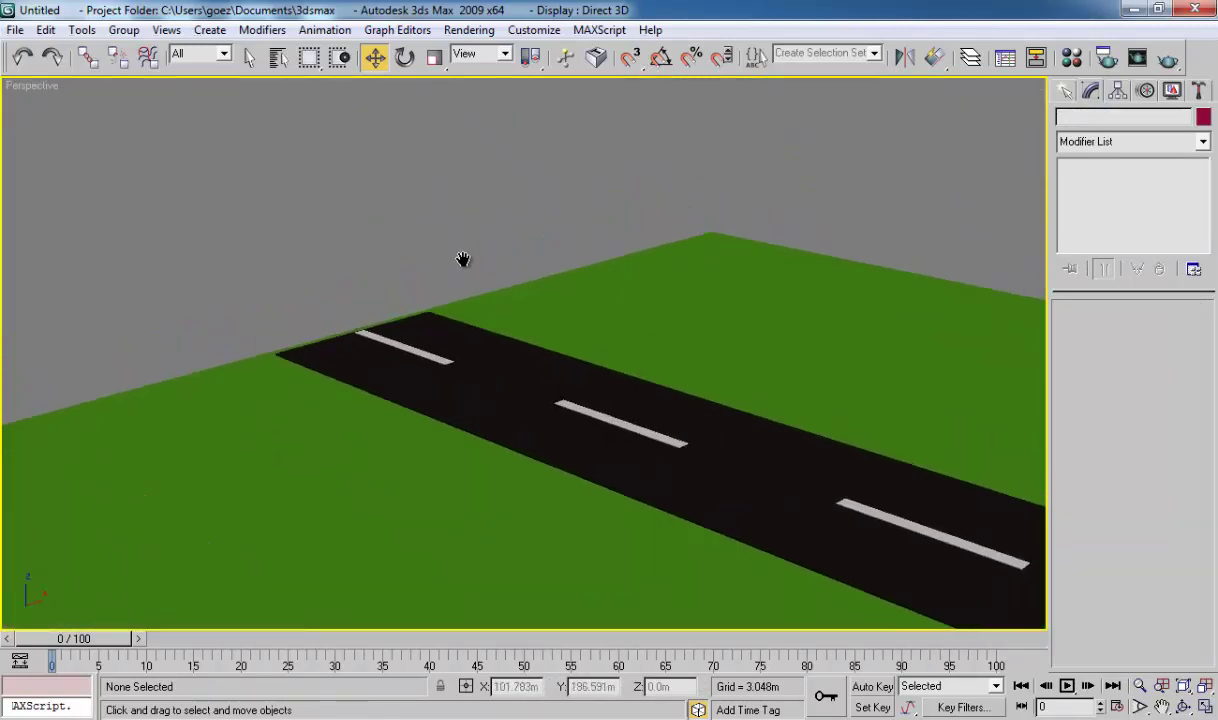
pyautogui.scroll(1, 421, 248)
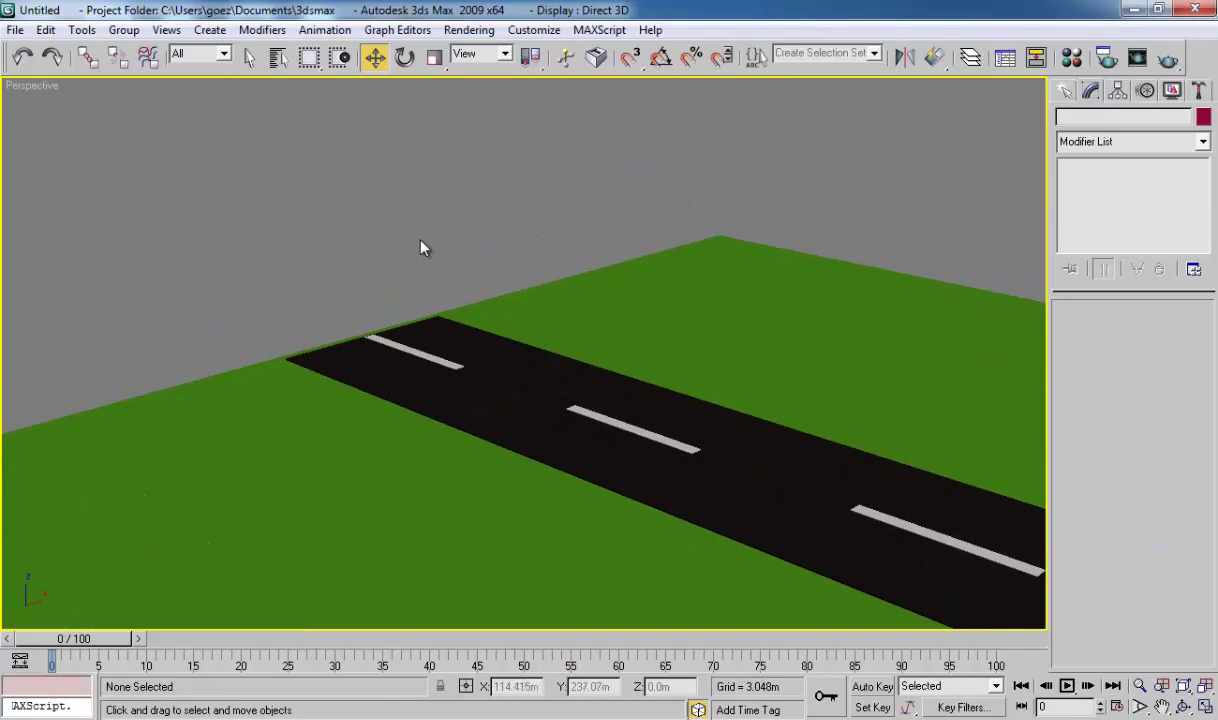
pyautogui.click(15, 29)
# Step: Save As orang.max inside a newly created 'orang berjalan' folder under data1 (D:)\3d
pyautogui.click(66, 163)
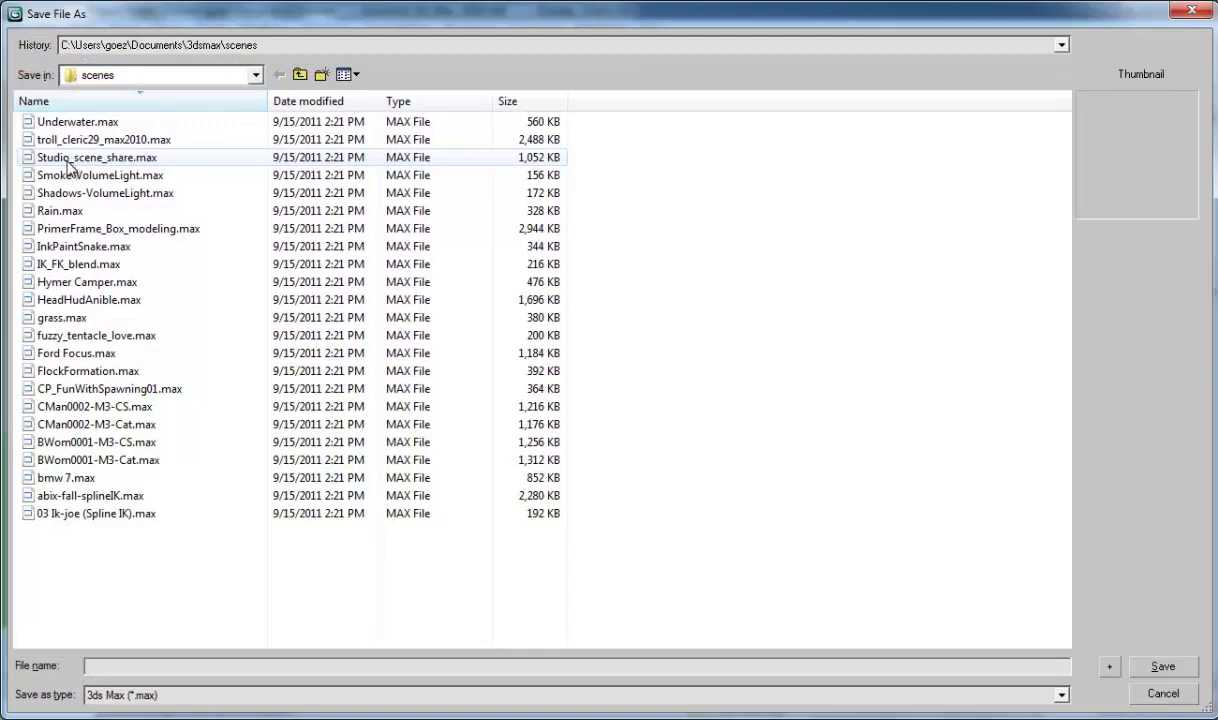
pyautogui.click(158, 74)
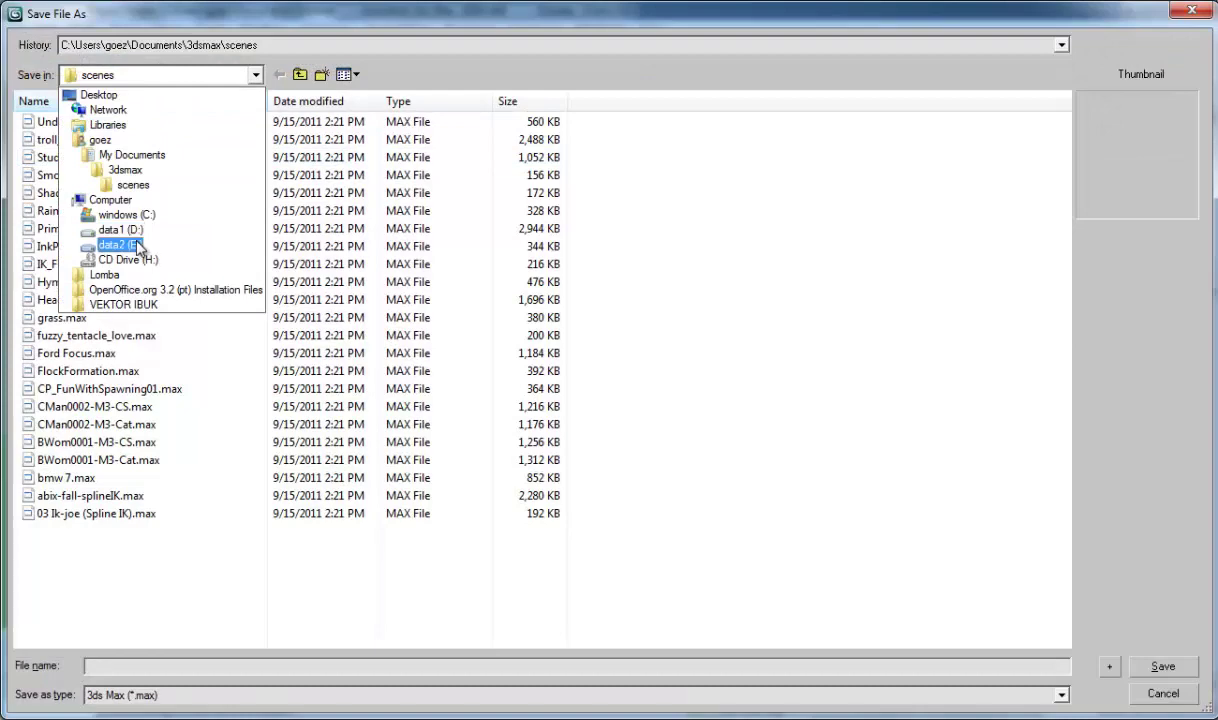
pyautogui.click(122, 230)
pyautogui.doubleClick(52, 140)
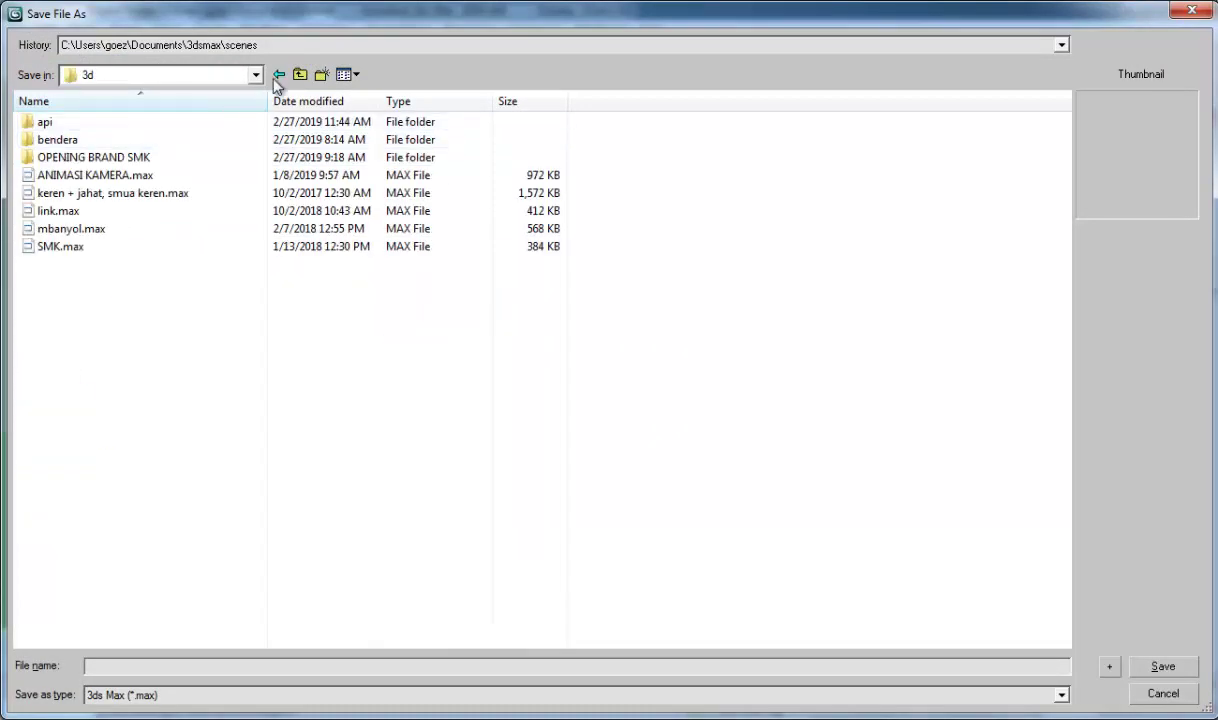
pyautogui.click(322, 76)
pyautogui.write('orang berjala')
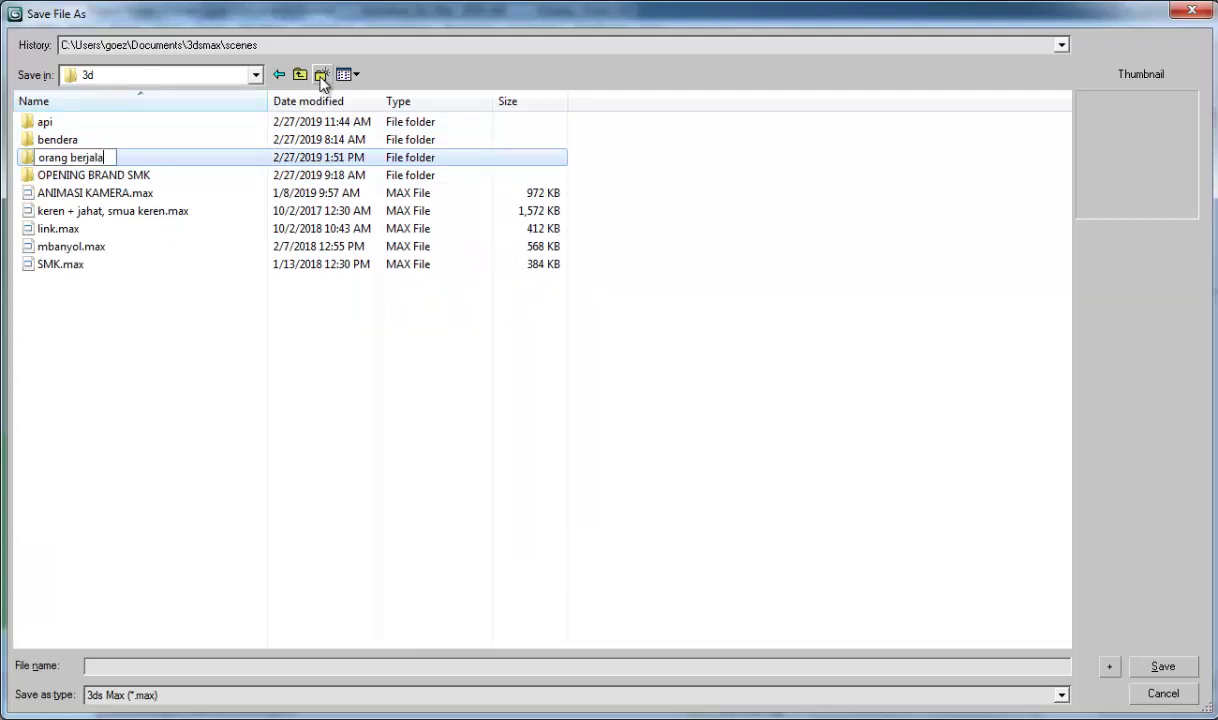
pyautogui.write('n')
pyautogui.press('Return')
pyautogui.press('Return')
pyautogui.write('or')
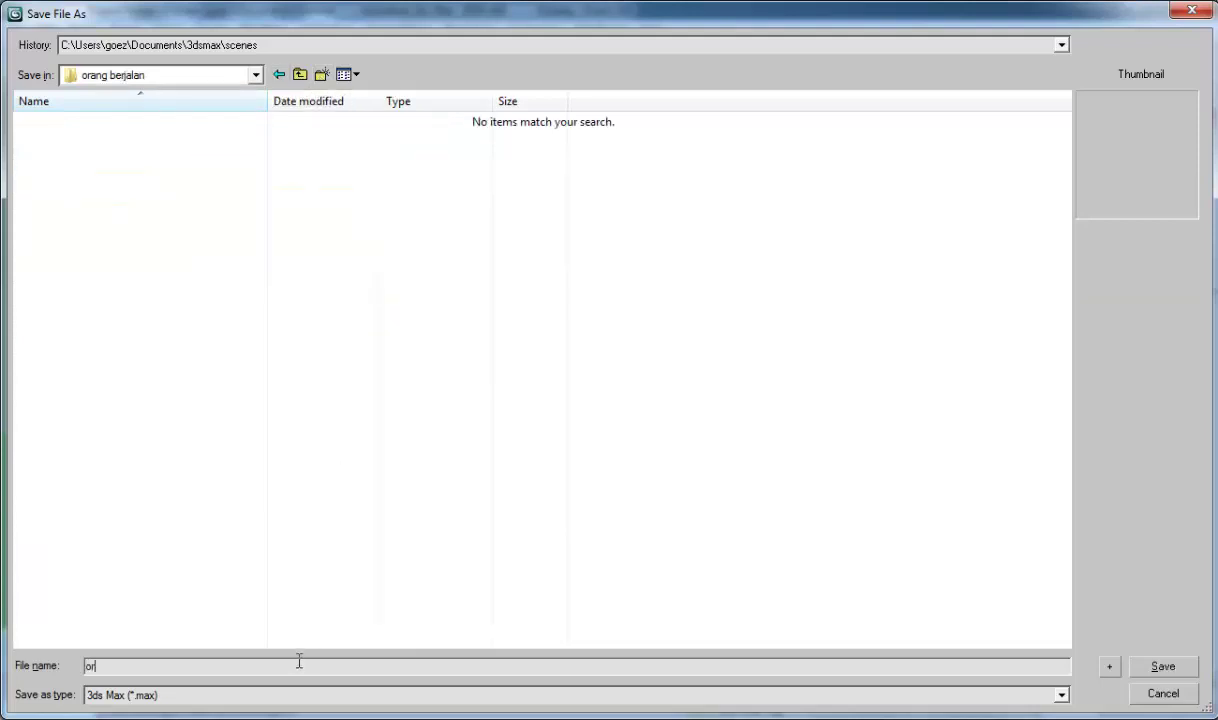
pyautogui.write('ang')
pyautogui.click(1160, 667)
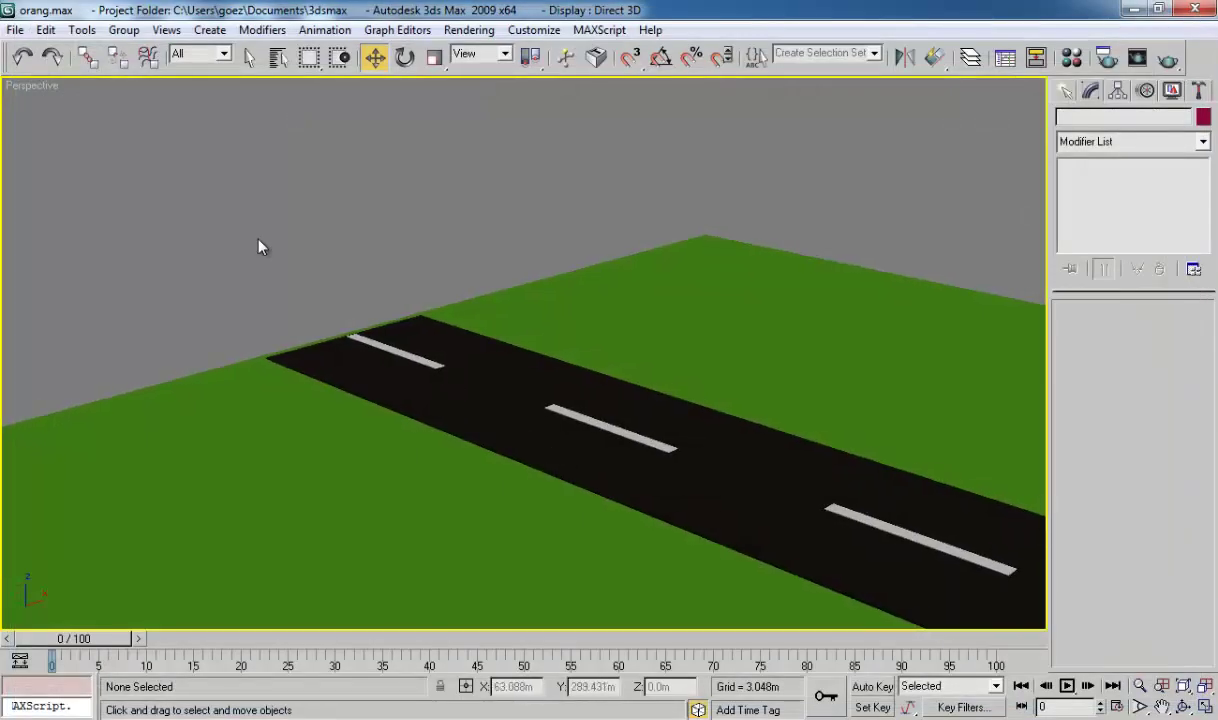
pyautogui.click(15, 29)
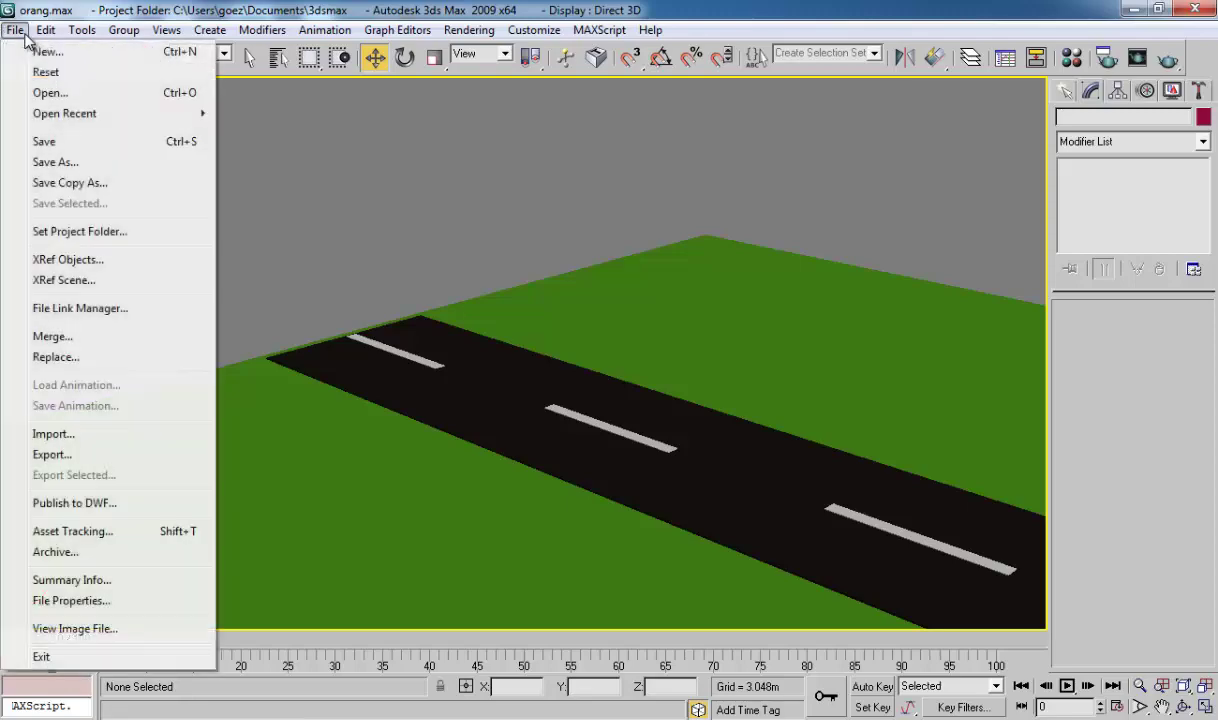
pyautogui.click(70, 337)
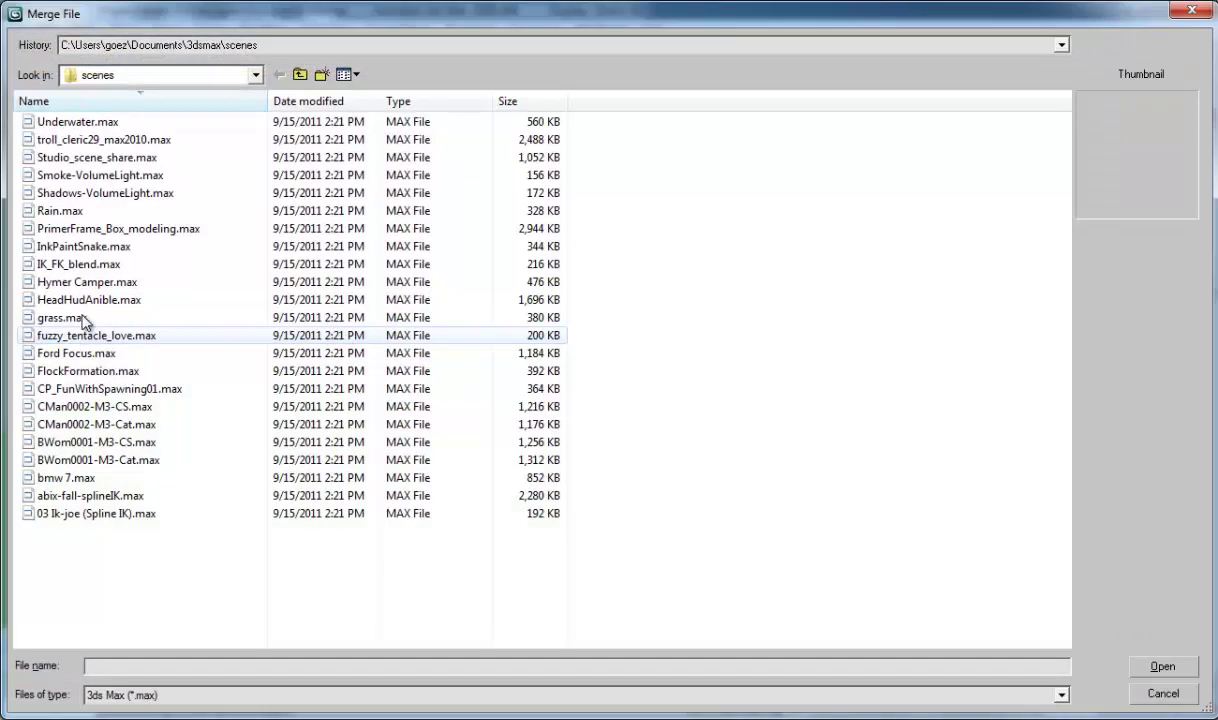
pyautogui.click(178, 76)
pyautogui.click(120, 244)
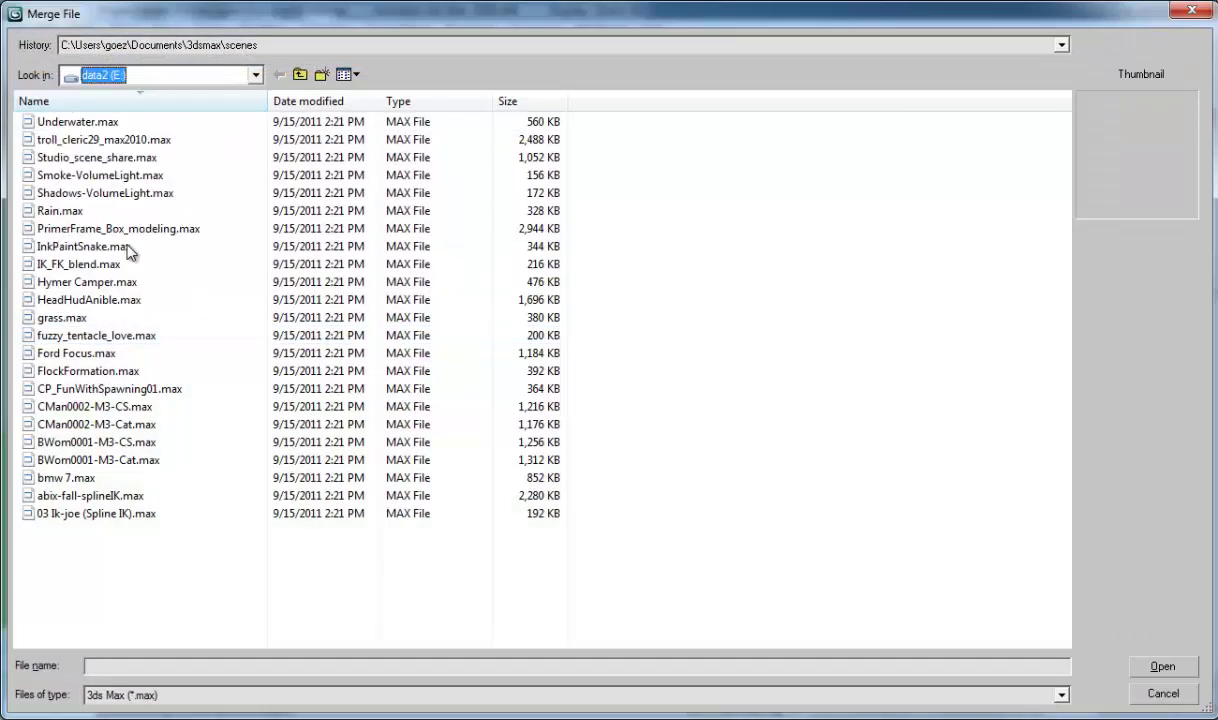
pyautogui.click(1195, 12)
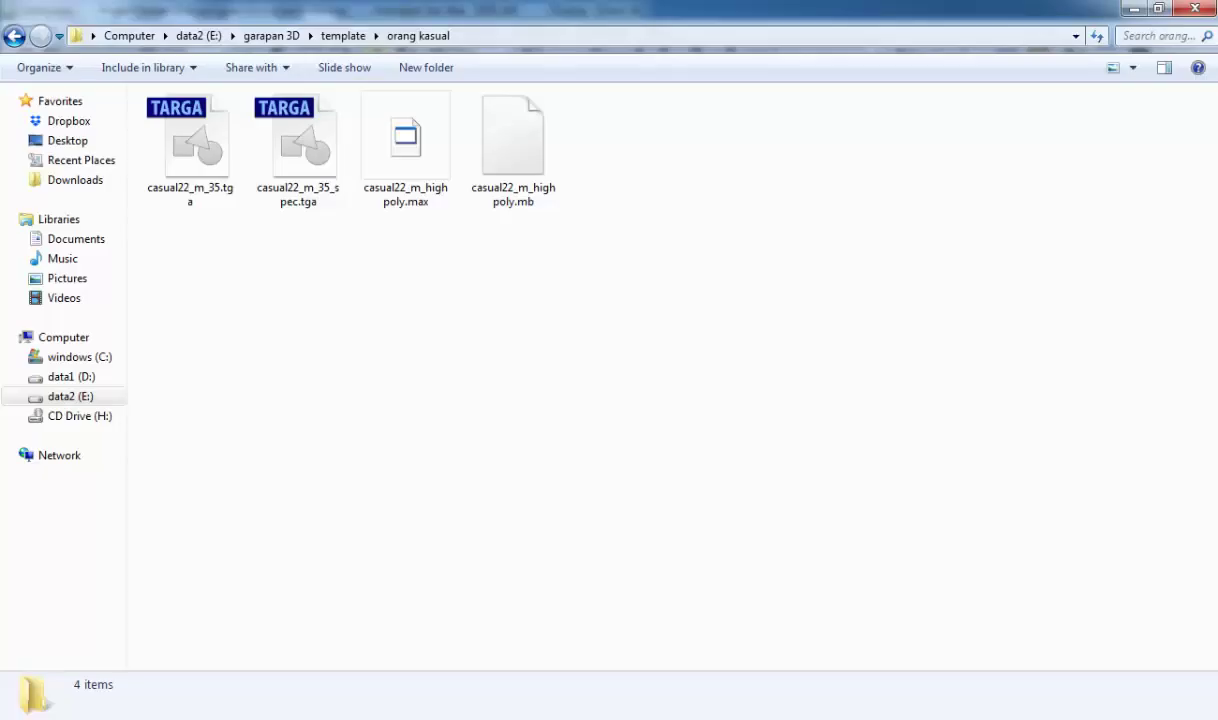
# Step: Copy the two TGA textures and casual22_m_highpoly.max
pyautogui.moveTo(193, 240); pyautogui.dragTo(430, 152)
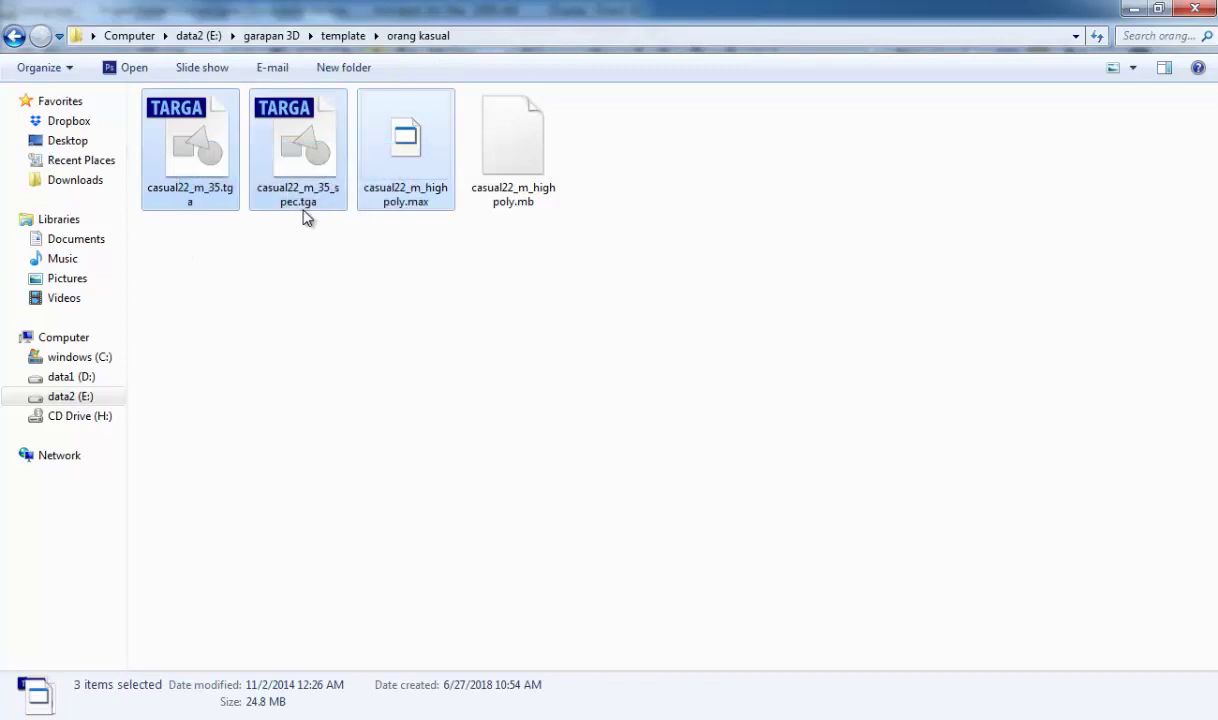
pyautogui.rightClick(408, 198)
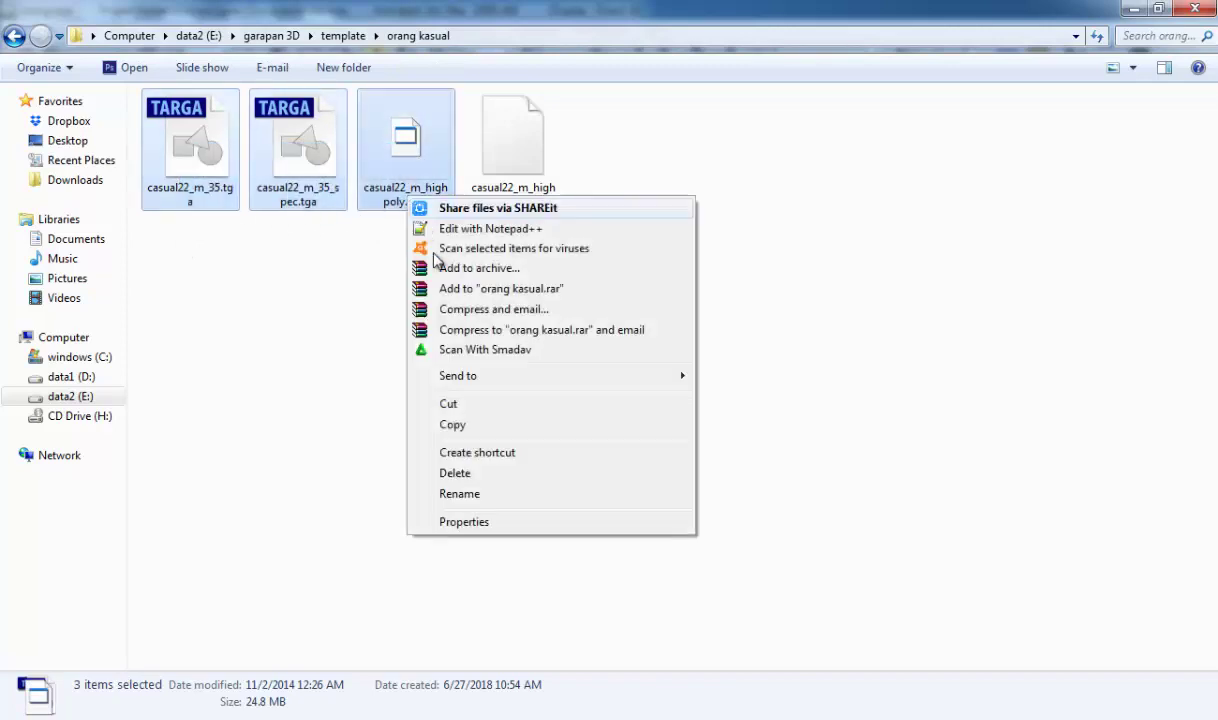
pyautogui.click(455, 424)
# Step: Paste the three files into D:\3d\orang berjalan, viewed as icons
pyautogui.click(88, 382)
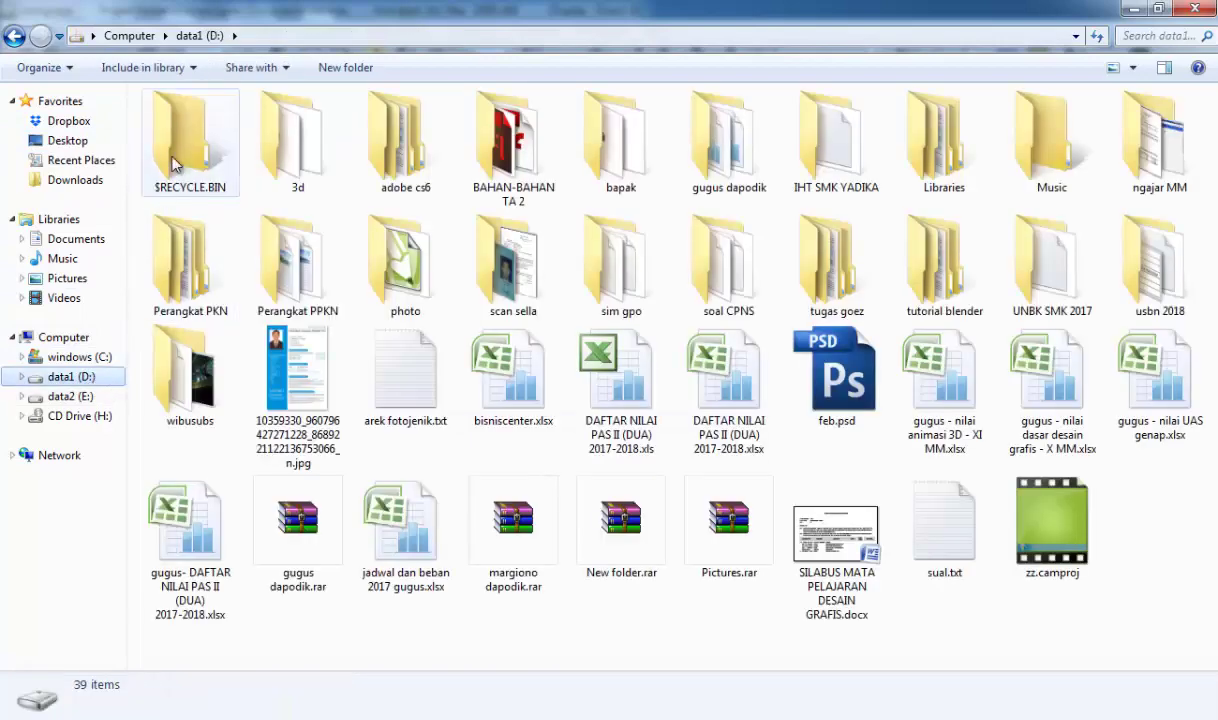
pyautogui.doubleClick(290, 140)
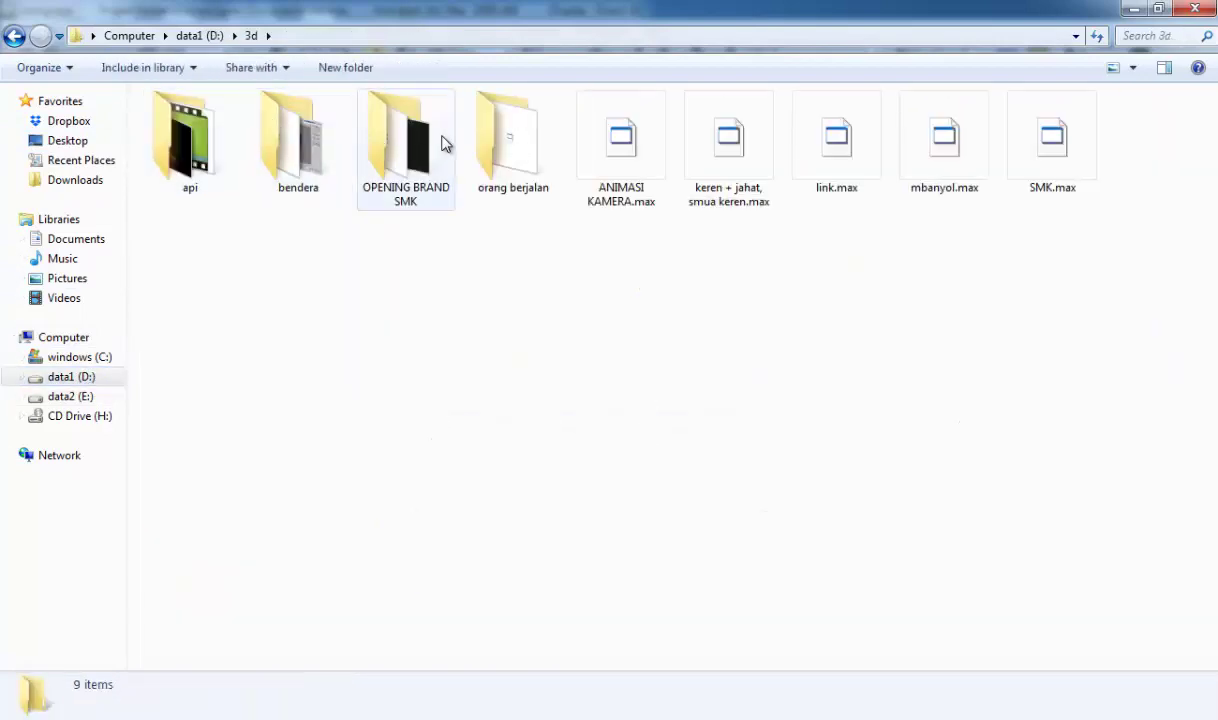
pyautogui.doubleClick(506, 140)
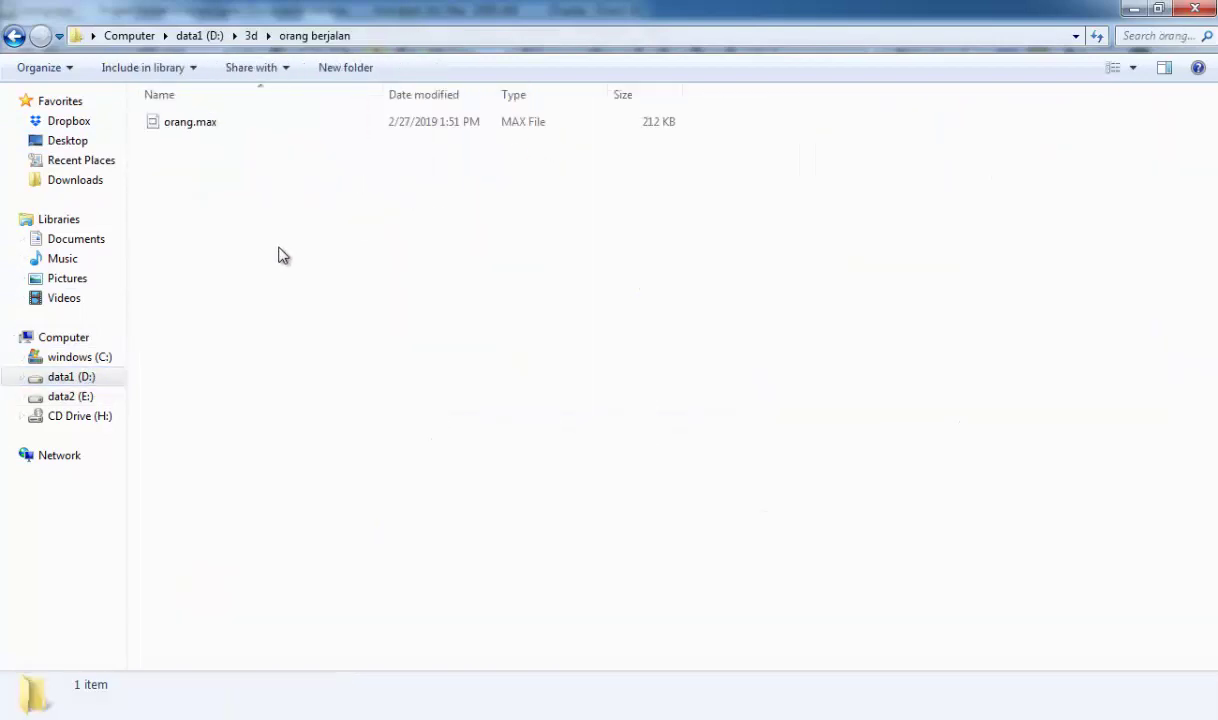
pyautogui.click(1134, 67)
pyautogui.click(1142, 79)
pyautogui.rightClick(351, 171)
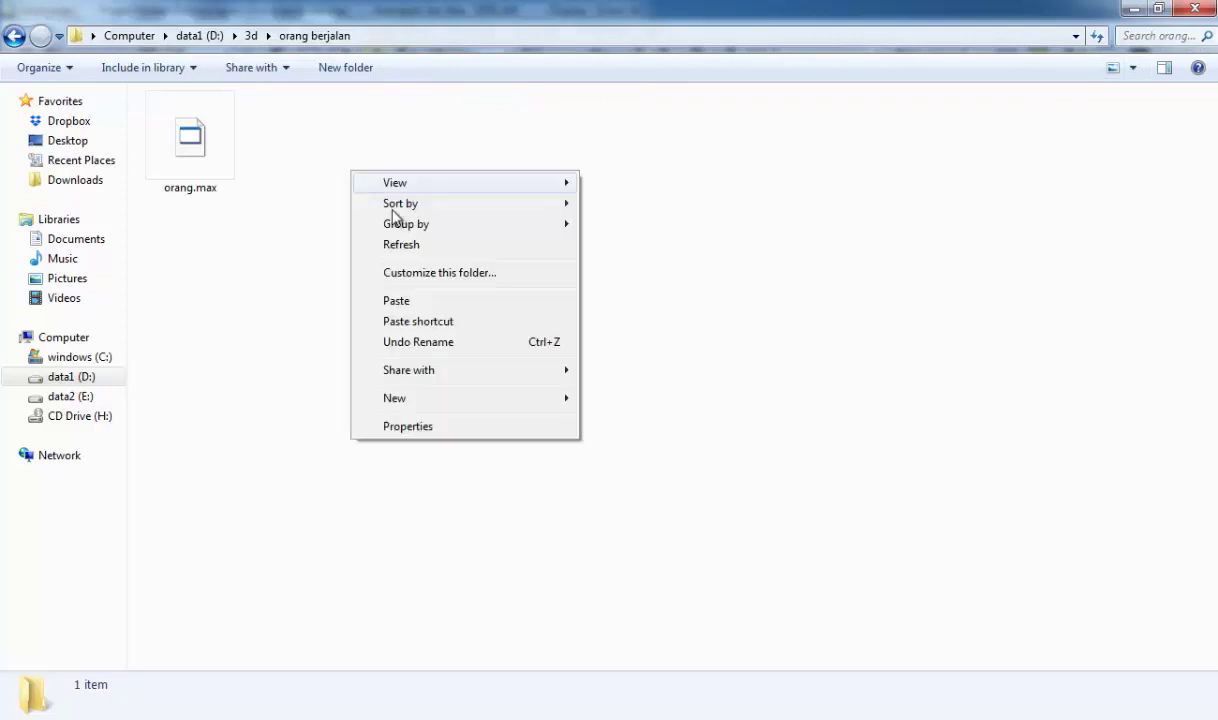
pyautogui.click(419, 302)
pyautogui.click(291, 275)
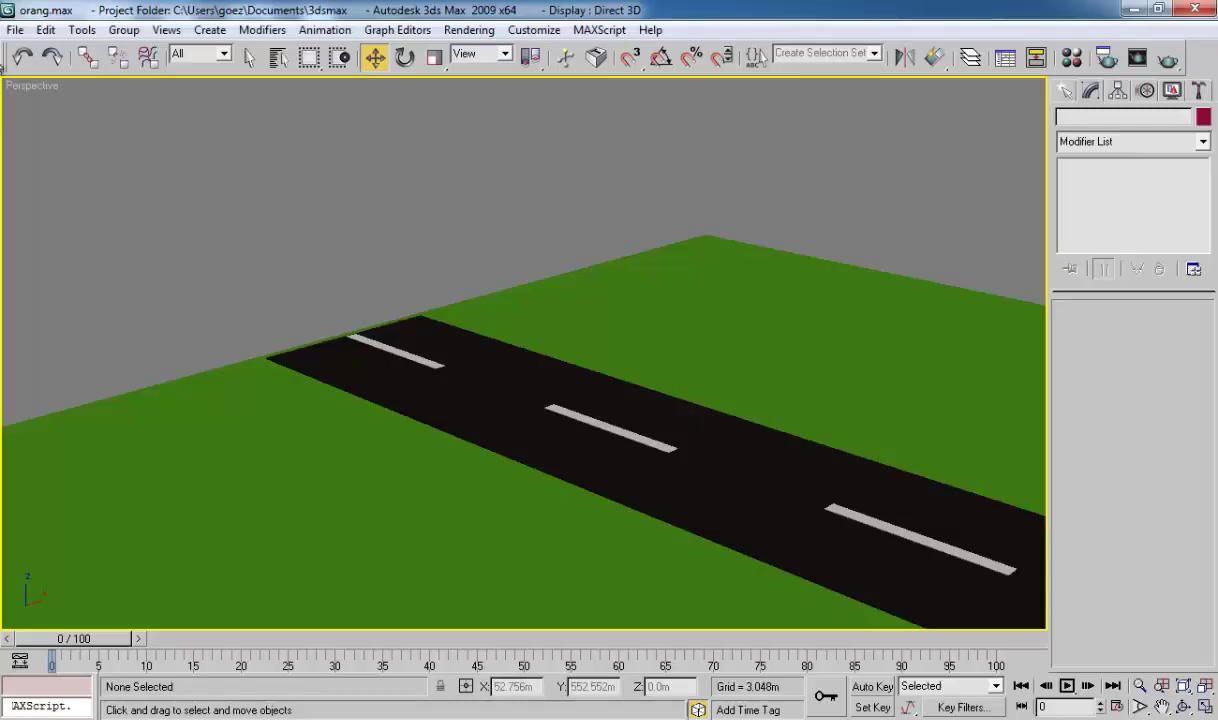
# Step: Start a Merge and pick casual22_m_highpoly.max from D:\3d\orang berjalan
pyautogui.click(15, 30)
pyautogui.click(35, 334)
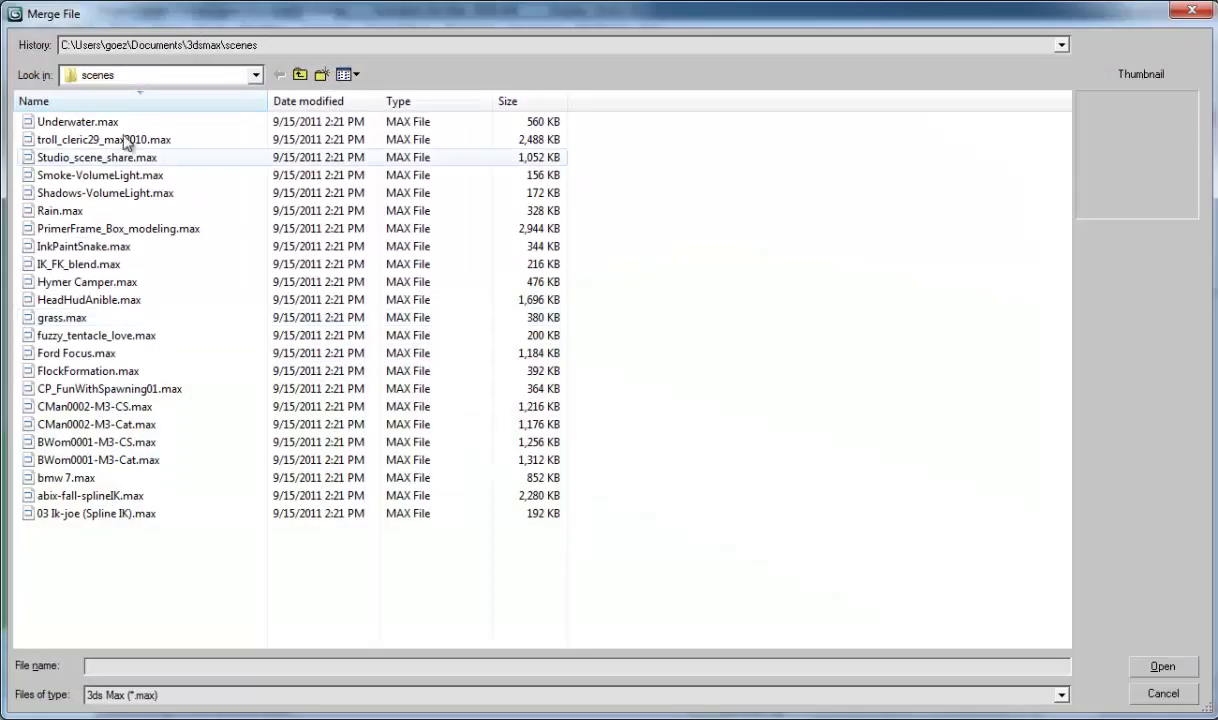
pyautogui.click(255, 75)
pyautogui.click(130, 231)
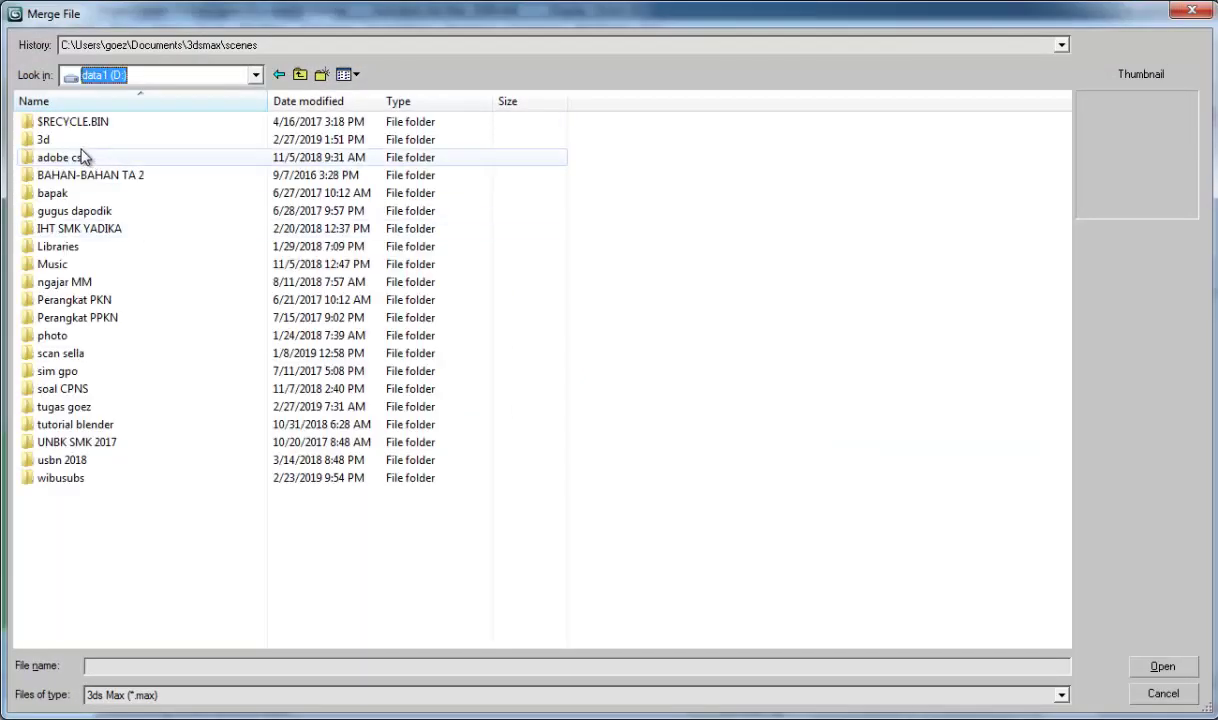
pyautogui.doubleClick(63, 140)
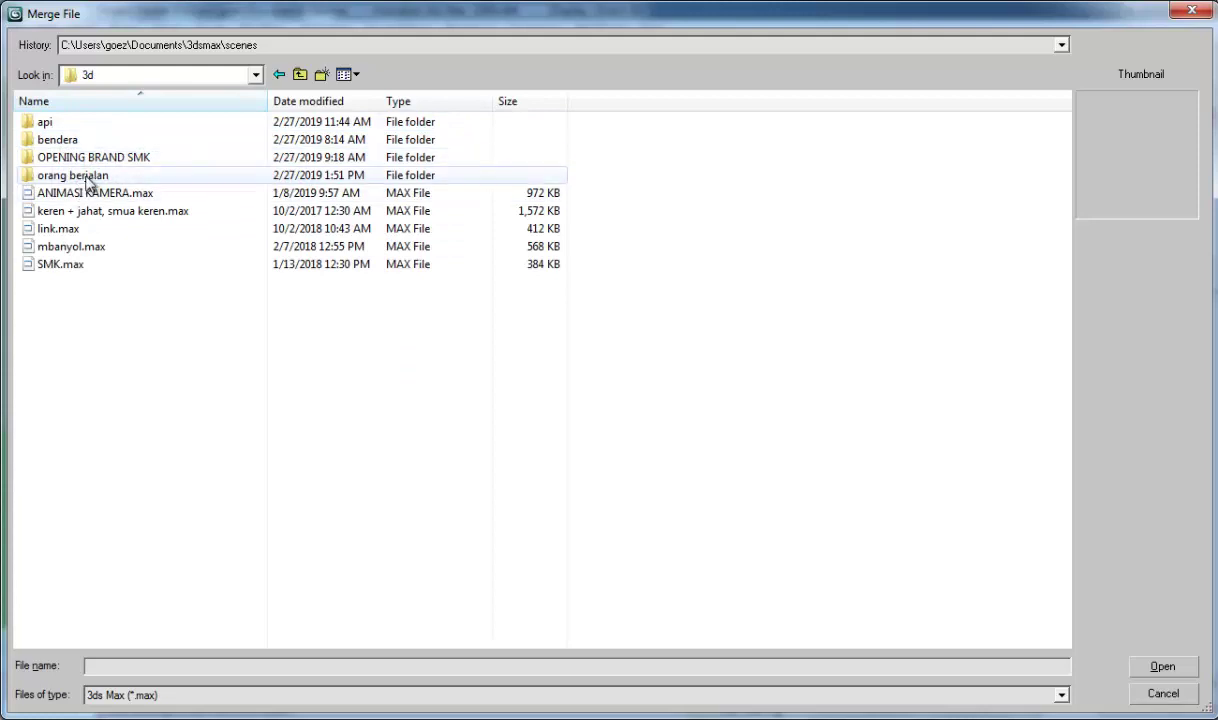
pyautogui.click(89, 179)
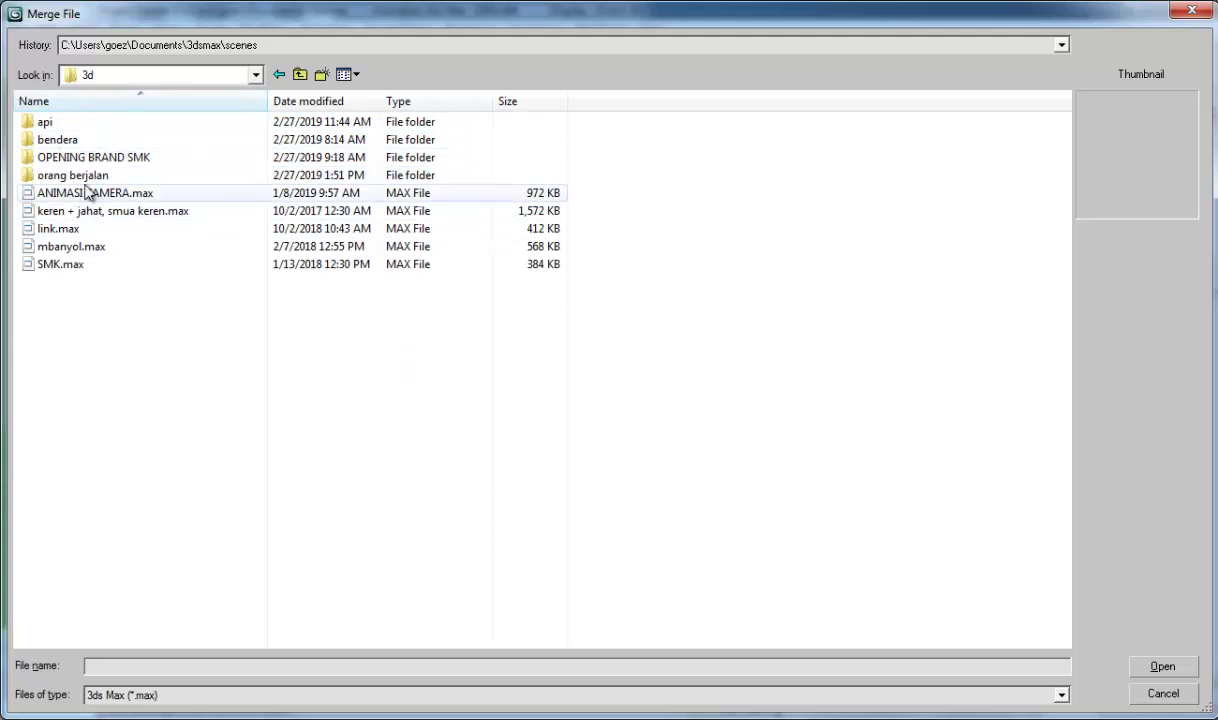
pyautogui.doubleClick(89, 178)
pyautogui.click(90, 122)
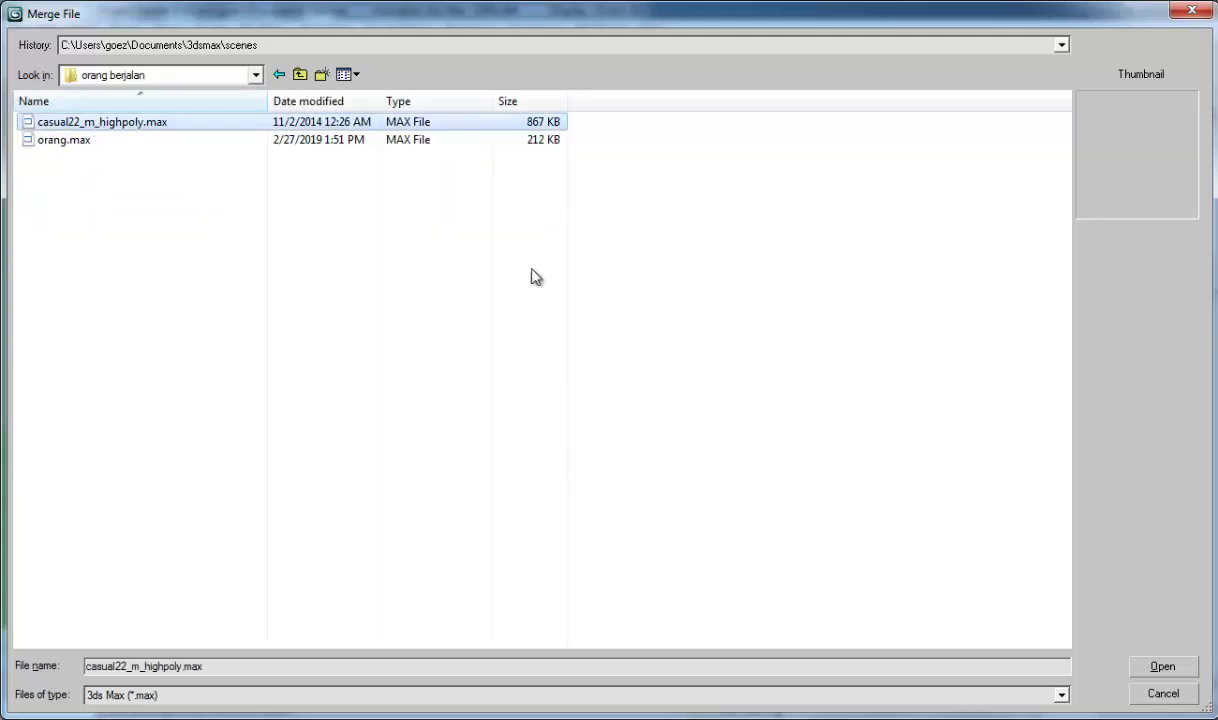
# Step: Merge all objects except Camera01 into the road scene
pyautogui.click(1162, 666)
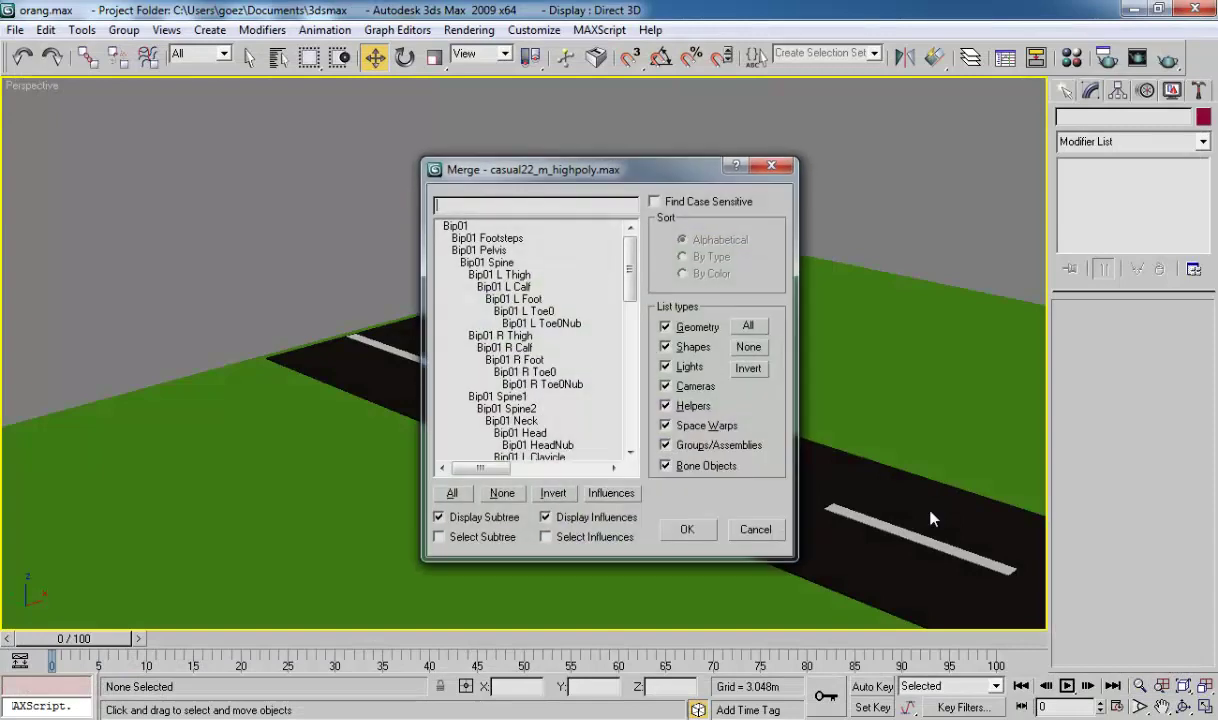
pyautogui.click(452, 493)
pyautogui.keyDown('ctrl'); pyautogui.click(466, 433); pyautogui.keyUp('ctrl')
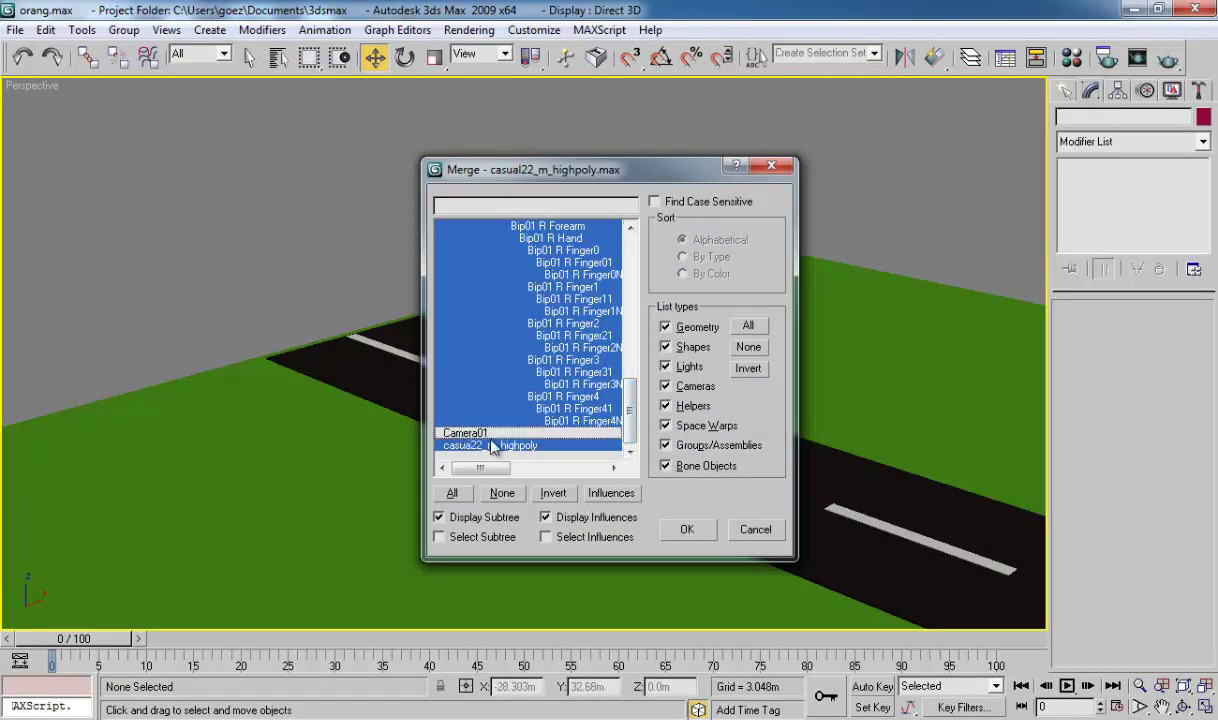
pyautogui.click(688, 530)
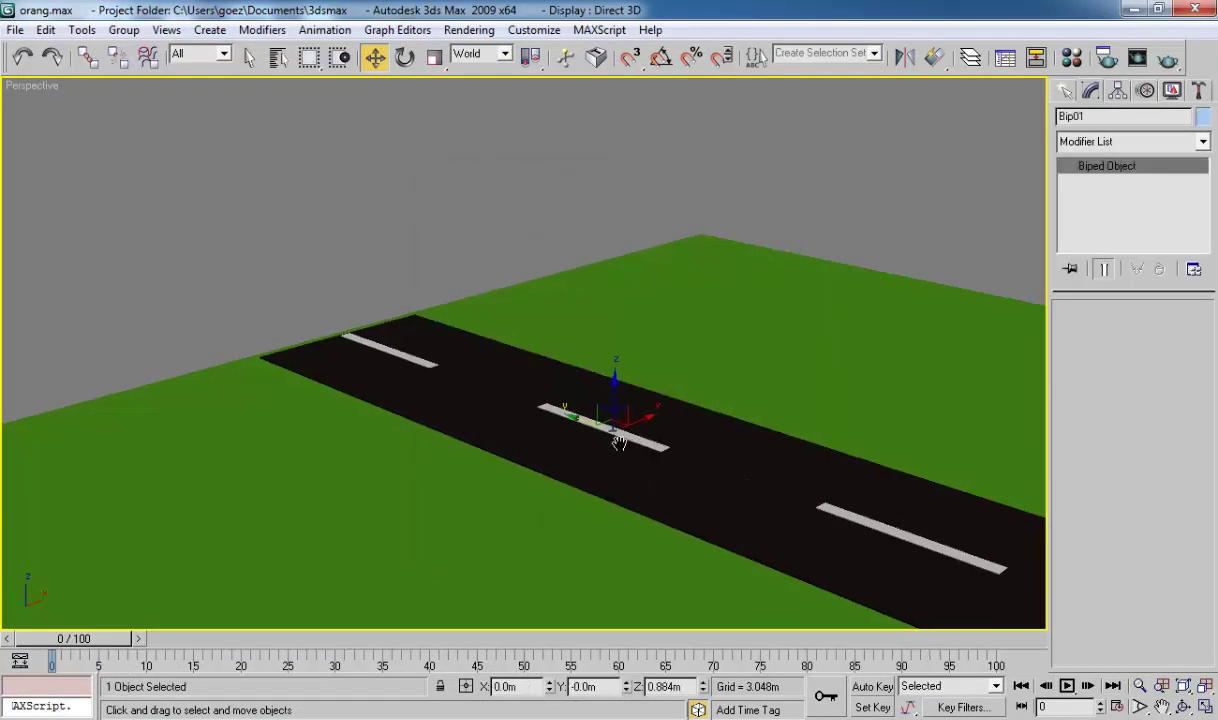
# Step: Frame the merged biped and activate Select and Uniform Scale
pyautogui.press('z')
pyautogui.scroll(-3, 560, 420)
pyautogui.scroll(-5, 546, 413)
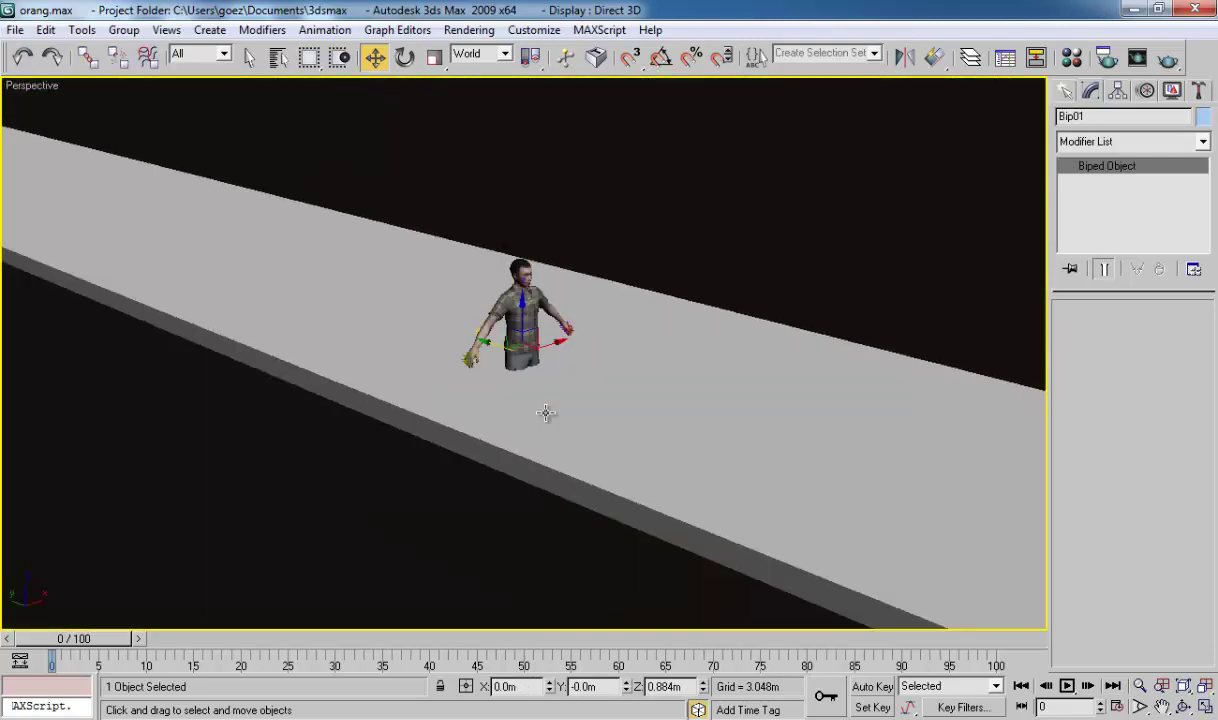
pyautogui.scroll(-3, 546, 413)
pyautogui.scroll(-3, 501, 347)
pyautogui.click(434, 58)
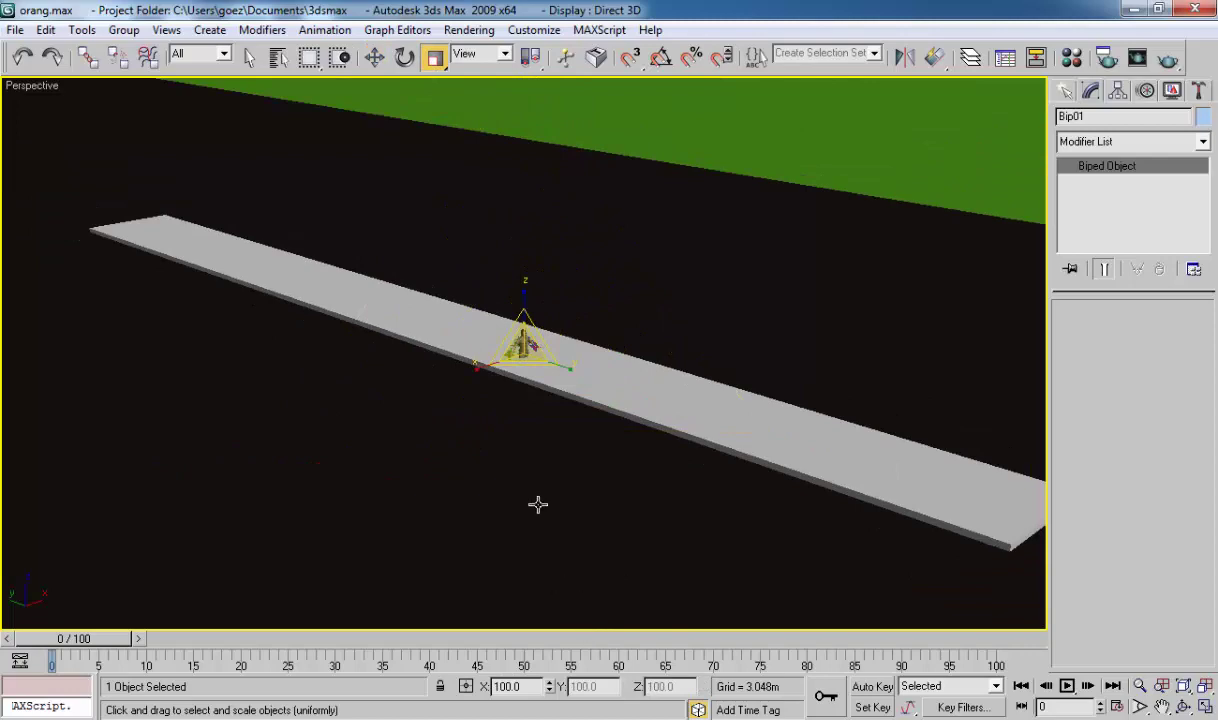
pyautogui.scroll(2, 540, 470)
pyautogui.scroll(5, 544, 443)
pyautogui.scroll(-8, 556, 427)
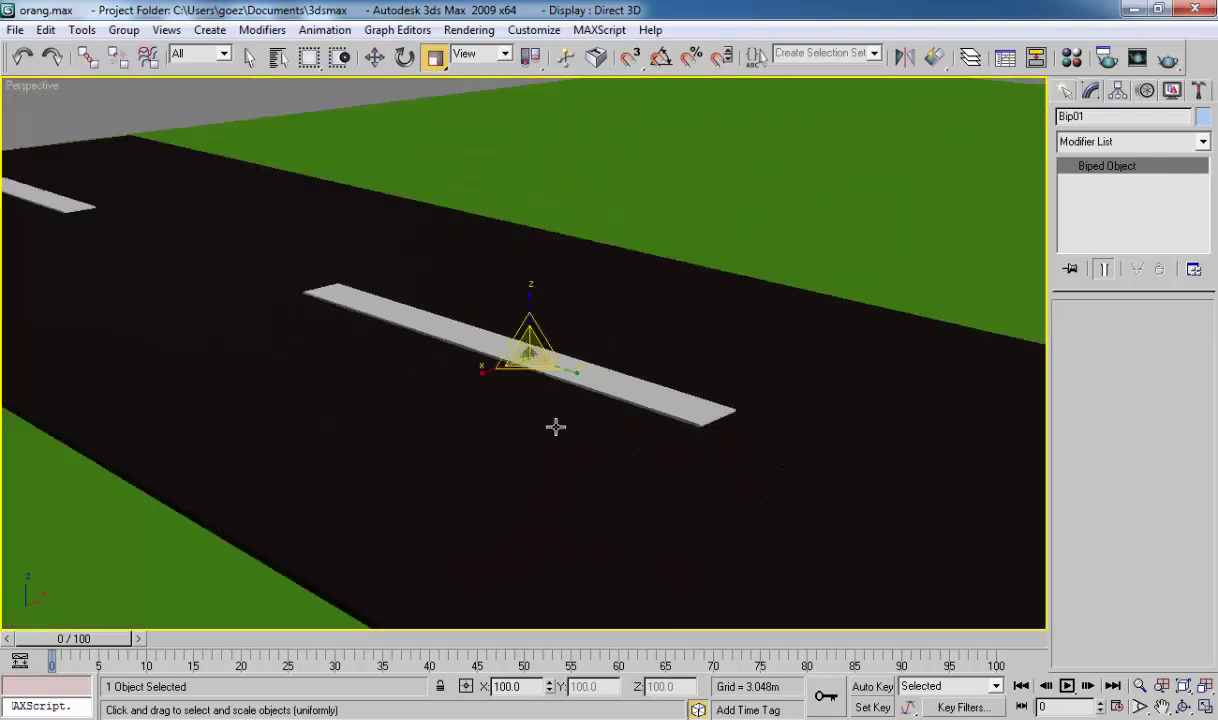
pyautogui.scroll(-4, 556, 427)
pyautogui.scroll(2, 550, 424)
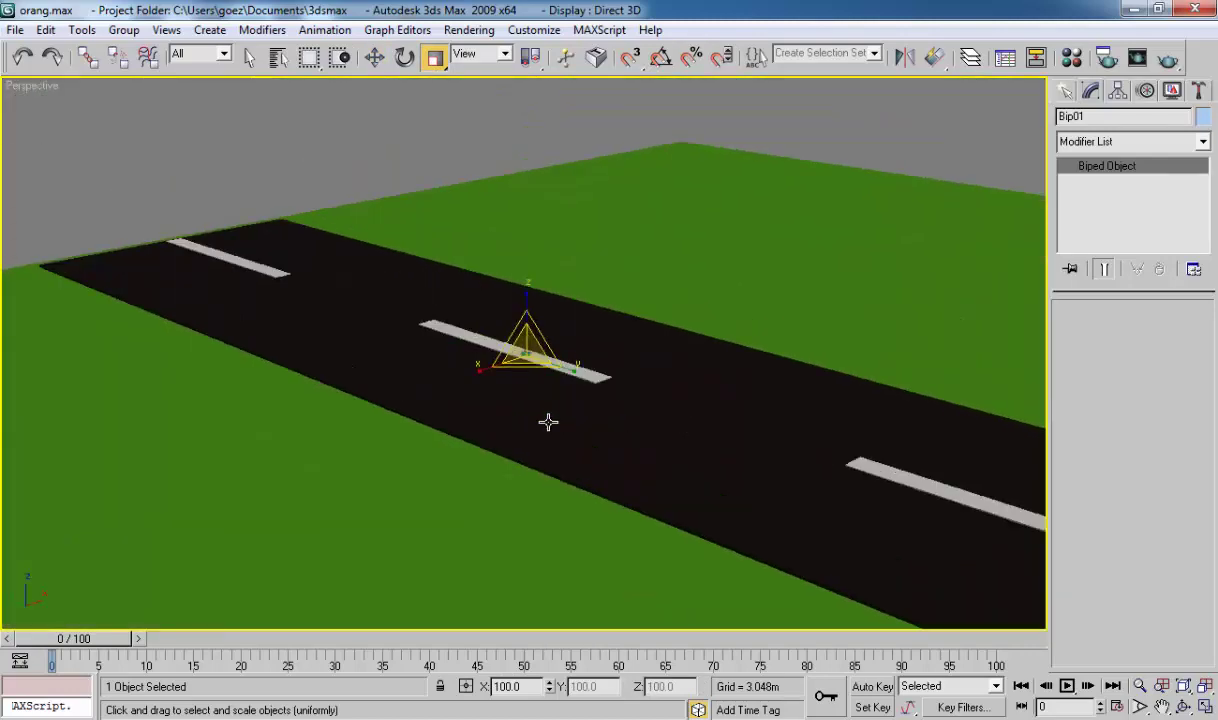
# Step: Drag-select all six road, dash and ground objects
pyautogui.click(346, 142)
pyautogui.moveTo(204, 188); pyautogui.dragTo(462, 473)
pyautogui.scroll(-5, 634, 482)
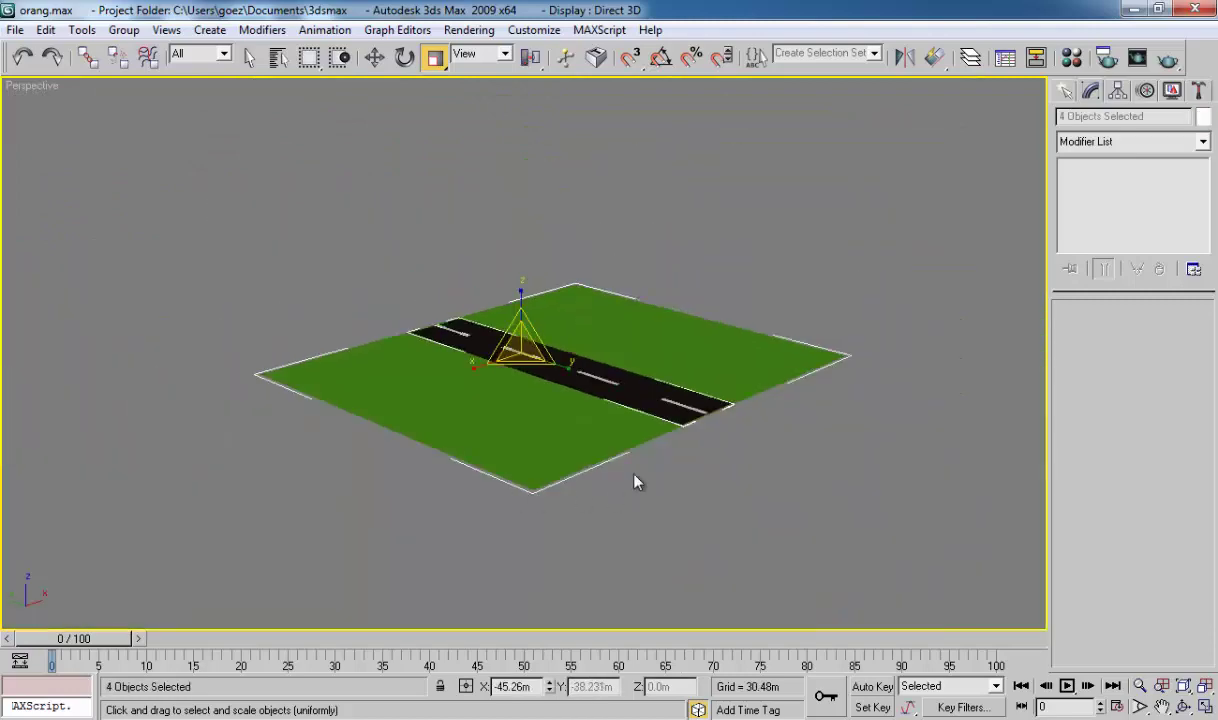
pyautogui.scroll(3, 634, 482)
pyautogui.scroll(2, 604, 402)
pyautogui.moveTo(784, 525)
pyautogui.mouseDown()
pyautogui.moveTo(505, 305)
pyautogui.moveTo(594, 689)
pyautogui.moveTo(737, 250)
pyautogui.mouseUp()
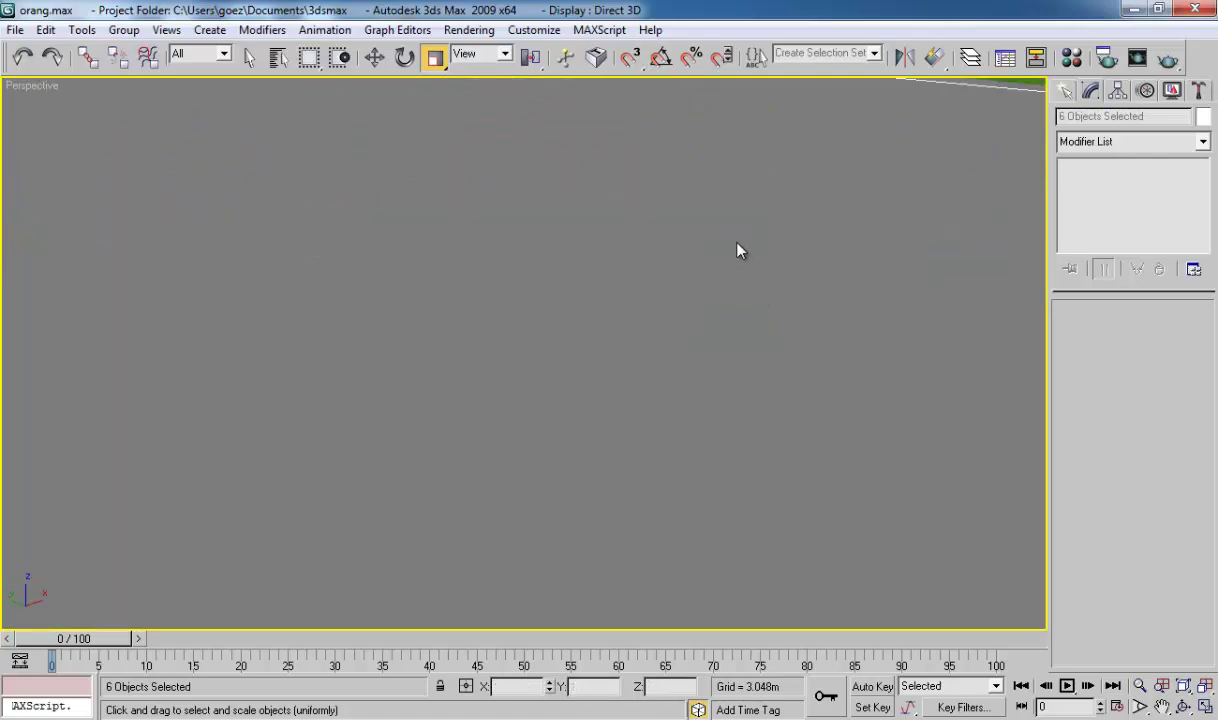
# Step: Undo the accidental enlargement of the road and grass and centre them in the Top view
pyautogui.hotkey('ctrl', 'z')
pyautogui.scroll(2, 700, 240)
pyautogui.scroll(2, 700, 240)
pyautogui.press('t')
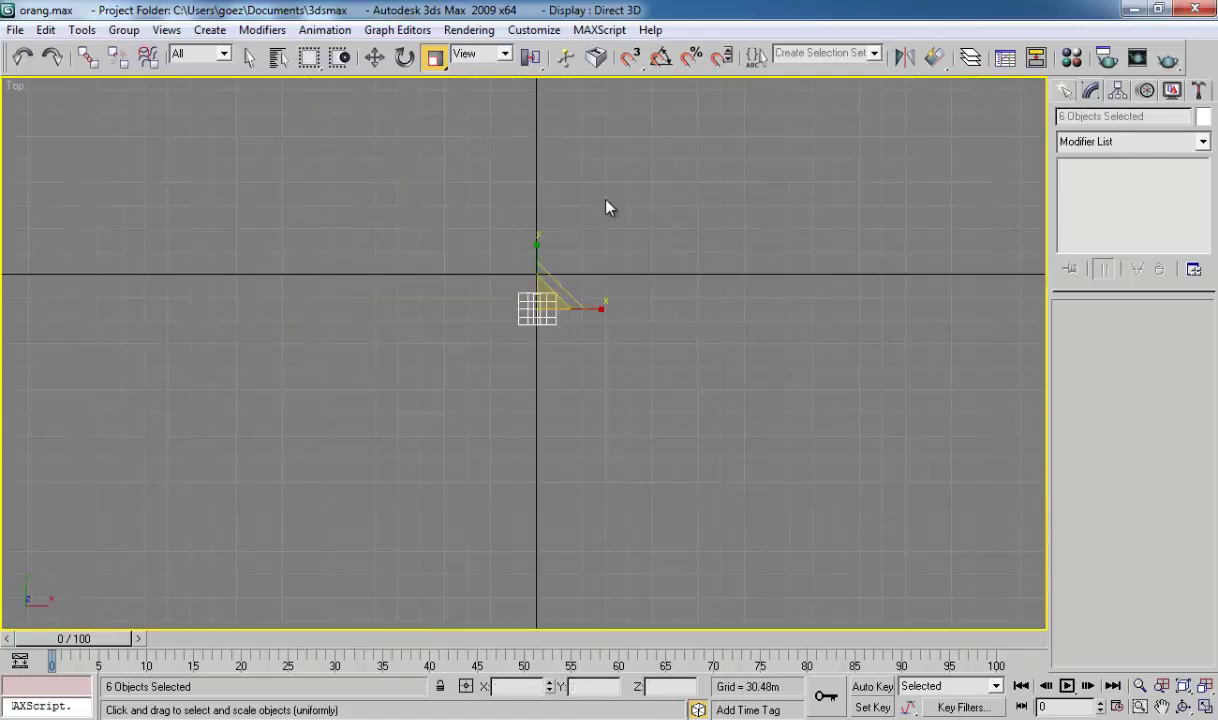
pyautogui.scroll(3, 590, 226)
pyautogui.scroll(2, 626, 185)
pyautogui.scroll(2, 530, 313)
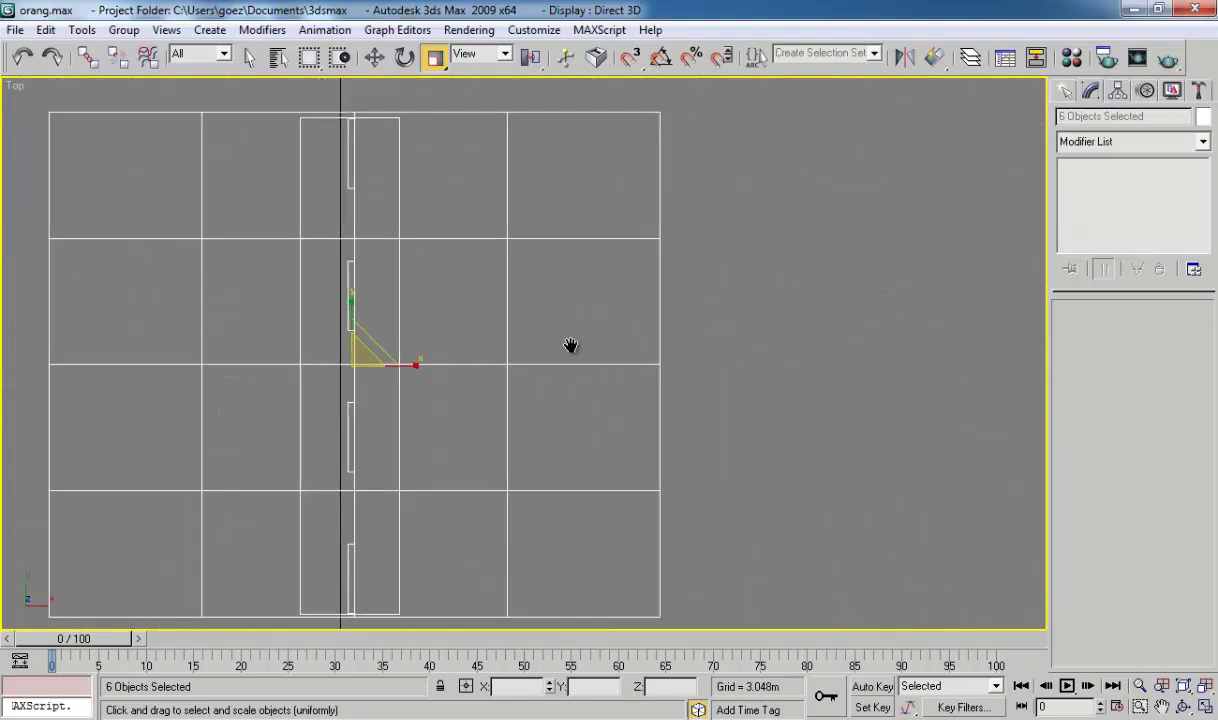
pyautogui.scroll(-1, 570, 346)
pyautogui.moveTo(570, 346); pyautogui.dragTo(571, 367, button='middle')
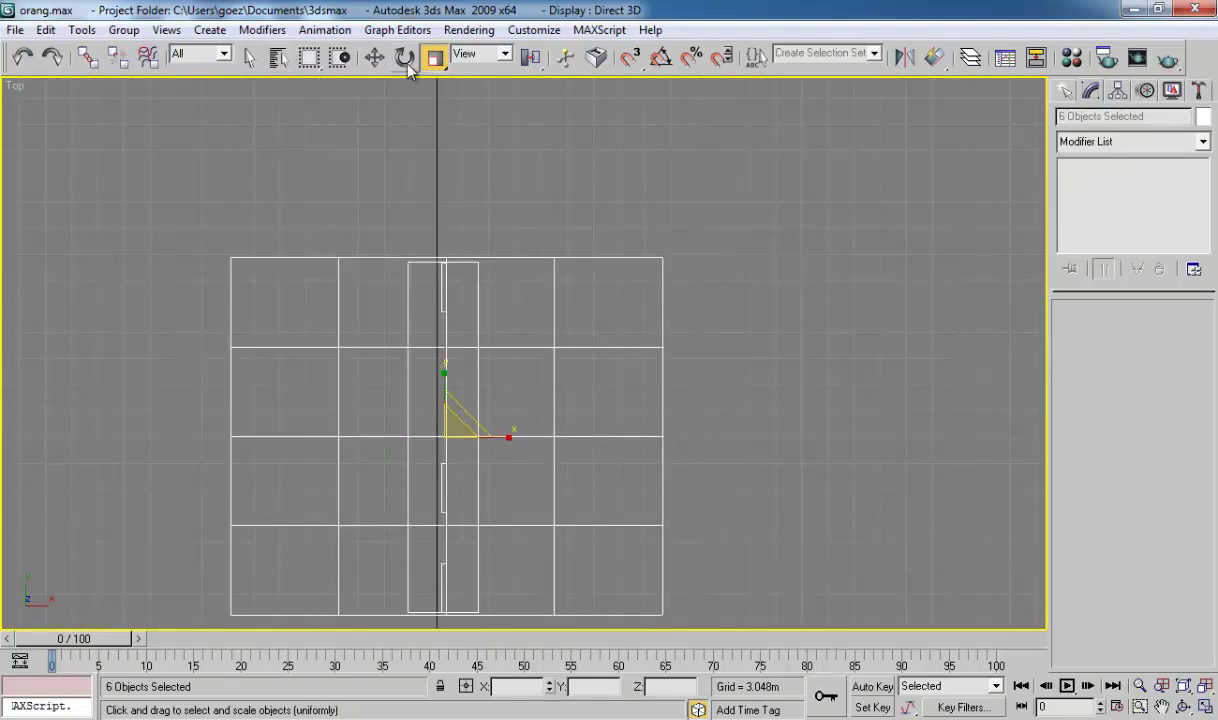
# Step: Move the road and grass up-left so the character sits at the road's near end, viewed in Perspective
pyautogui.press('w')
pyautogui.scroll(2, 465, 420)
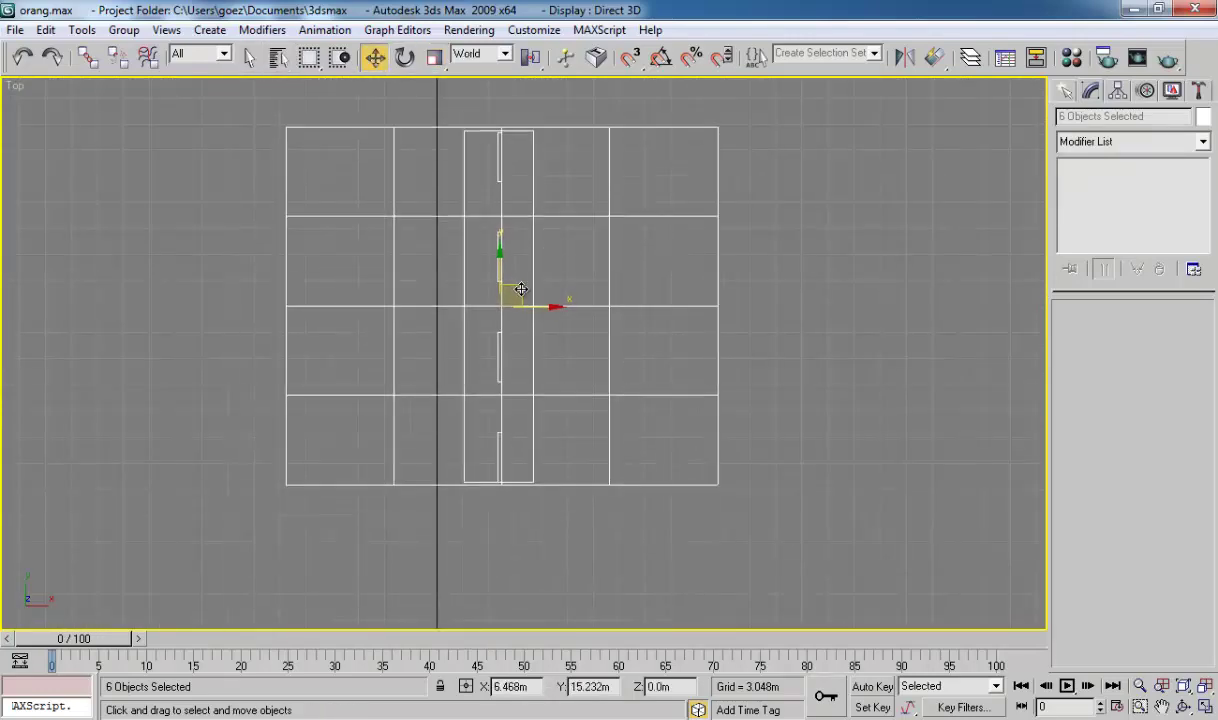
pyautogui.scroll(1, 495, 275)
pyautogui.scroll(1, 510, 340)
pyautogui.scroll(1, 520, 425)
pyautogui.scroll(-5, 512, 410)
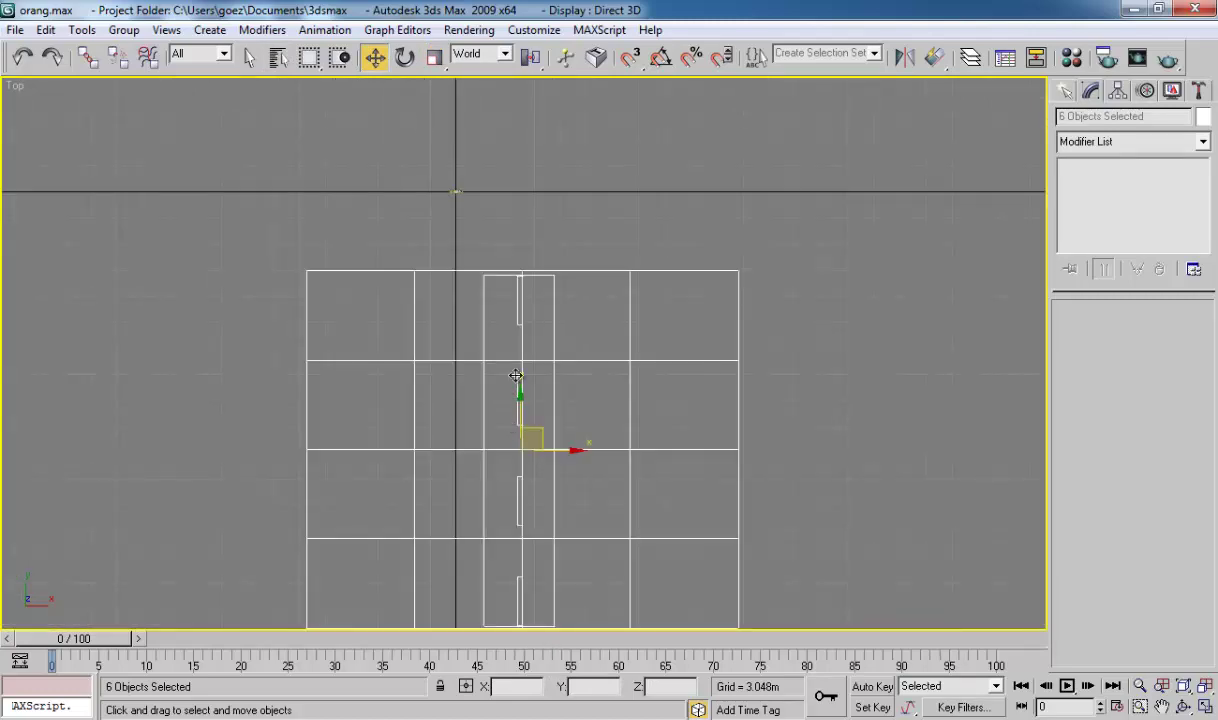
pyautogui.moveTo(536, 433); pyautogui.dragTo(504, 340)
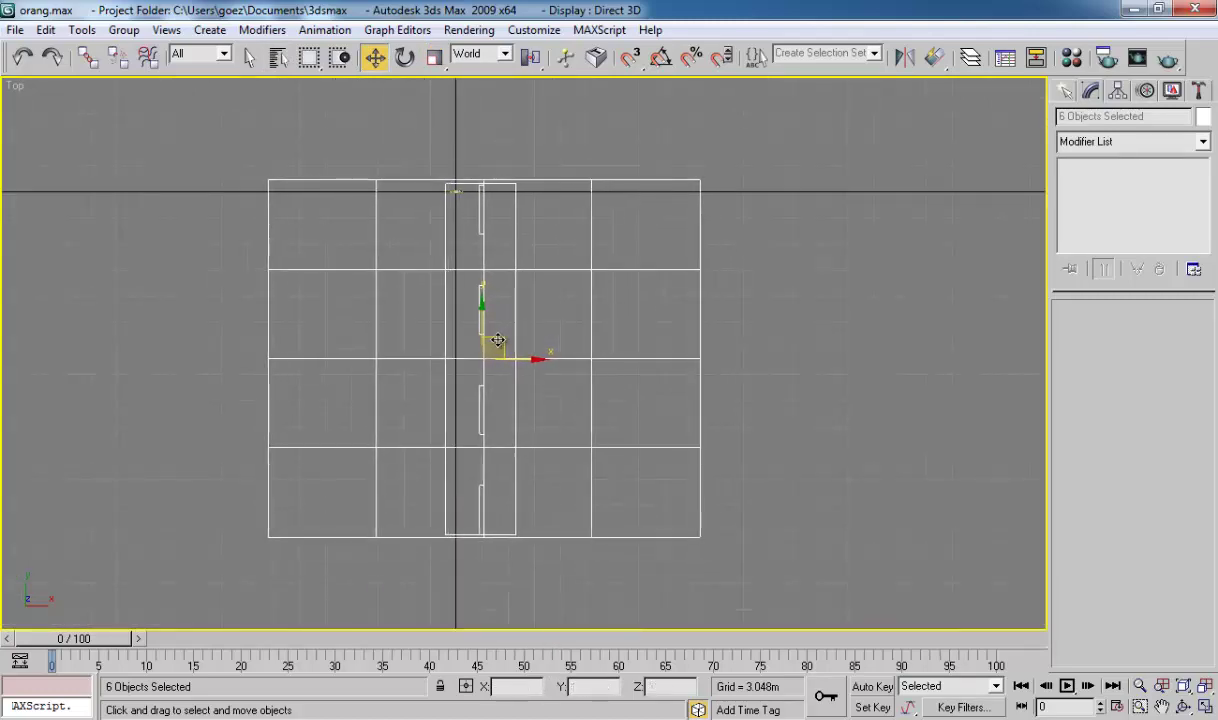
pyautogui.press('p')
pyautogui.scroll(-3, 492, 329)
pyautogui.moveTo(492, 329)
pyautogui.keyDown('alt'); pyautogui.mouseDown(button='middle')
pyautogui.moveTo(457, 294)
pyautogui.moveTo(810, 388)
pyautogui.mouseUp(button='middle'); pyautogui.keyUp('alt')
pyautogui.scroll(6, 457, 294)
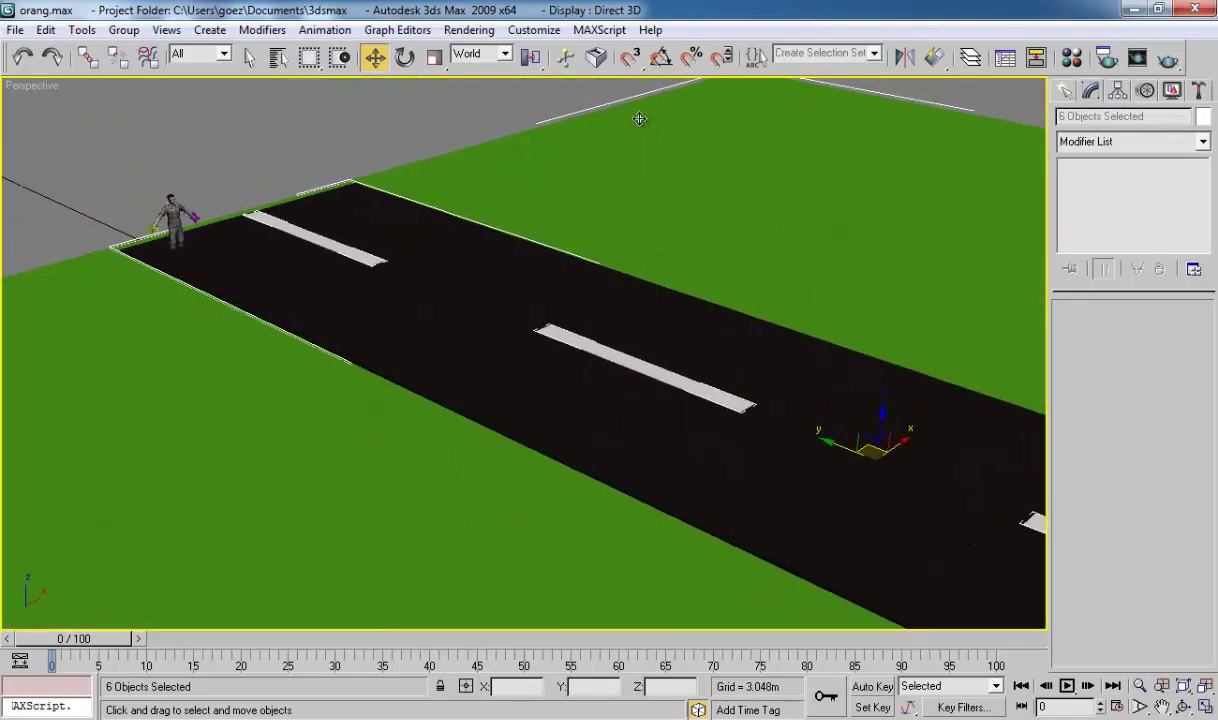
# Step: Shrink the road and grass with uniform scale, then slide them along Y and slightly left
pyautogui.click(439, 57)
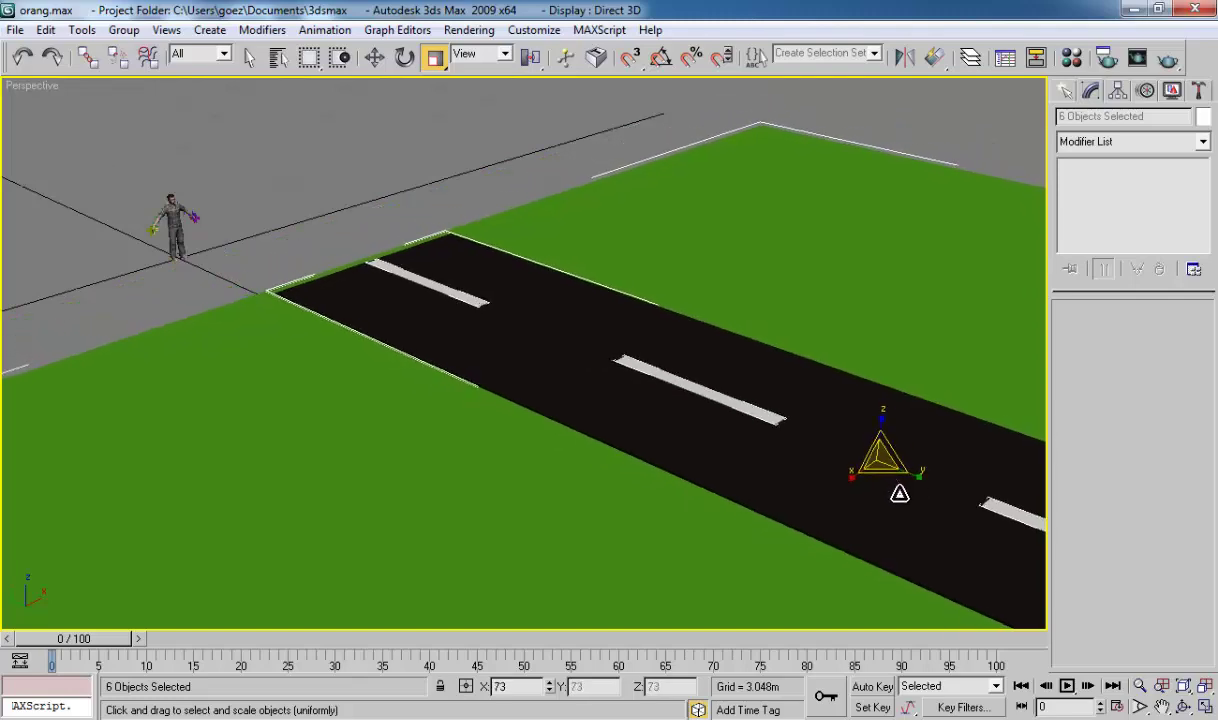
pyautogui.moveTo(890, 480); pyautogui.dragTo(892, 490)
pyautogui.click(373, 57)
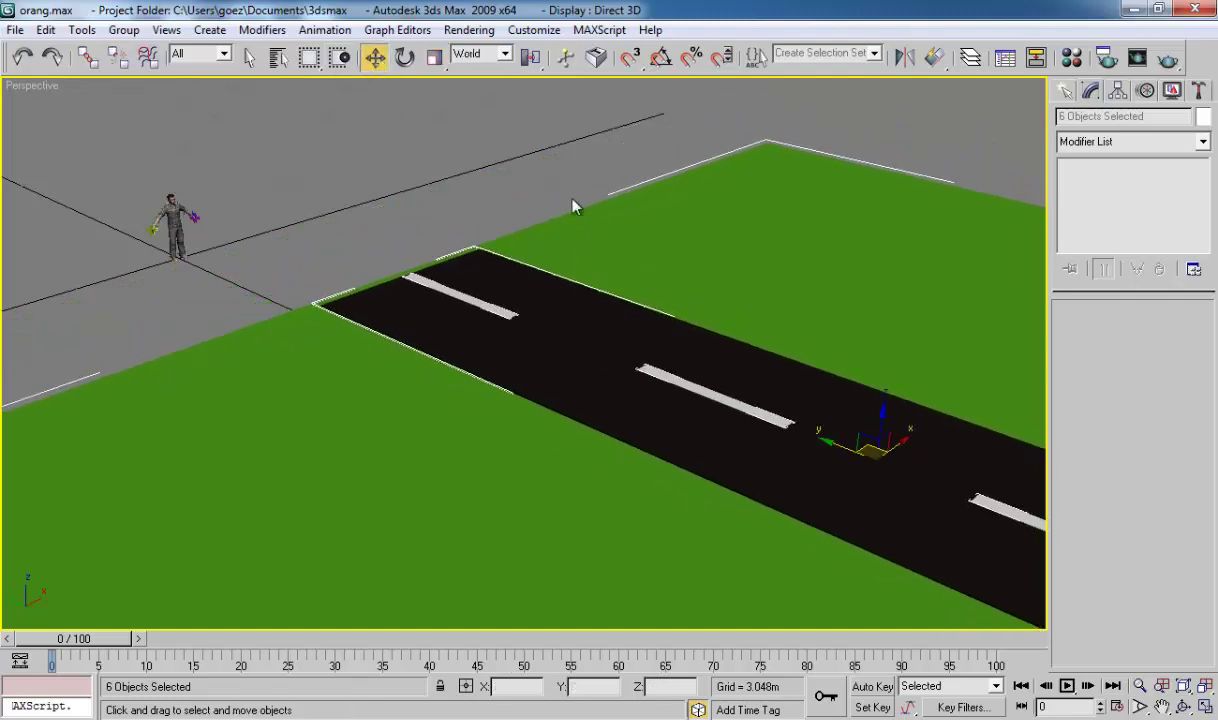
pyautogui.moveTo(840, 447)
pyautogui.mouseDown()
pyautogui.moveTo(604, 192)
pyautogui.moveTo(609, 205)
pyautogui.mouseUp()
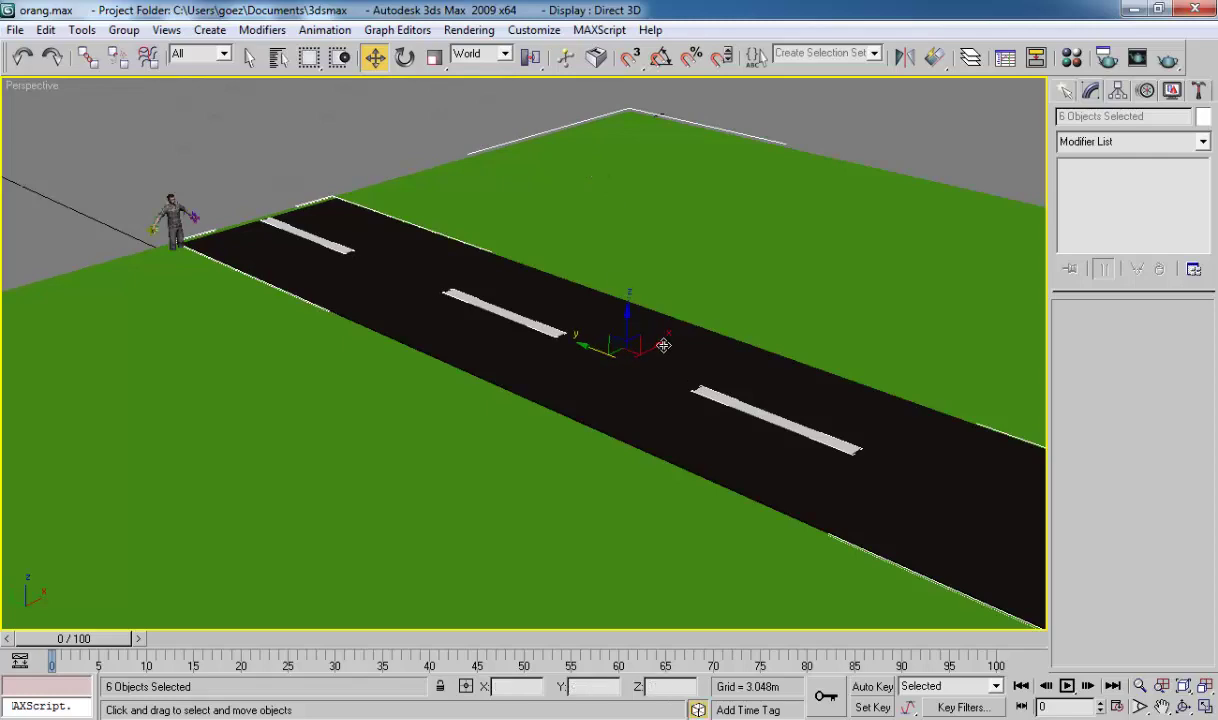
pyautogui.moveTo(649, 345); pyautogui.dragTo(642, 349)
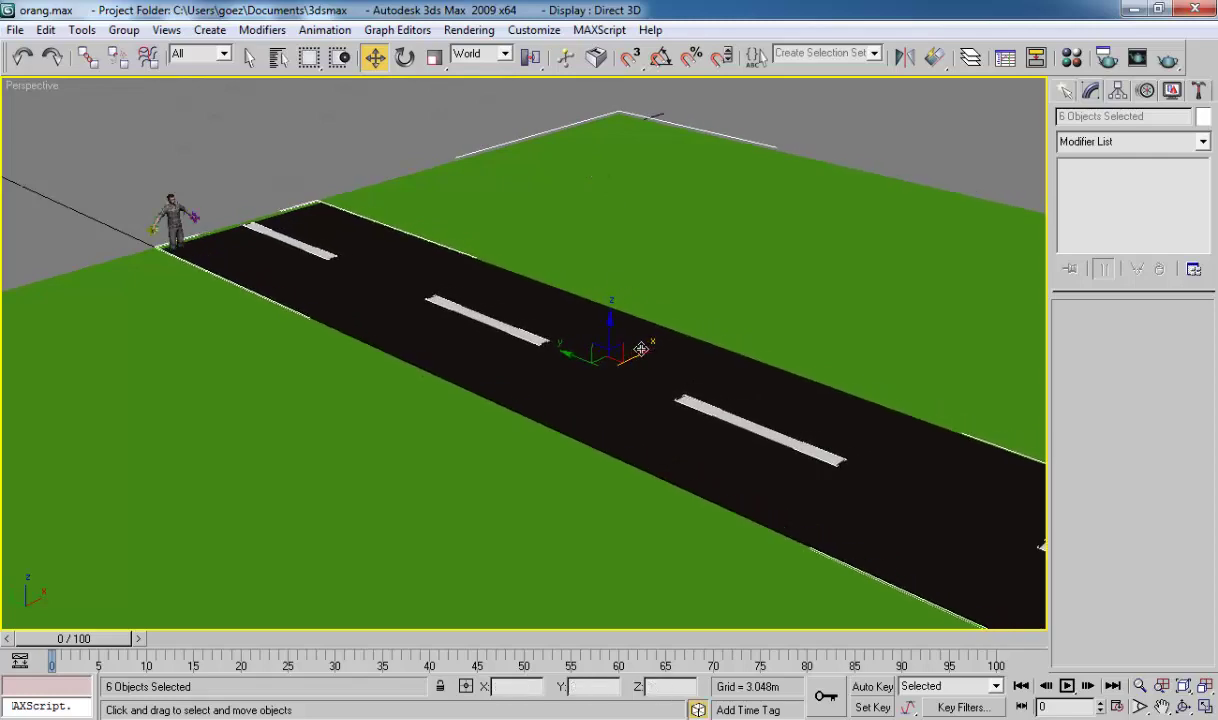
# Step: Lower the road and grass slightly along Z and shift them toward the upper left
pyautogui.scroll(5, 484, 274)
pyautogui.moveTo(209, 185)
pyautogui.mouseDown(button='middle')
pyautogui.moveTo(636, 315)
pyautogui.moveTo(506, 291)
pyautogui.mouseUp(button='middle')
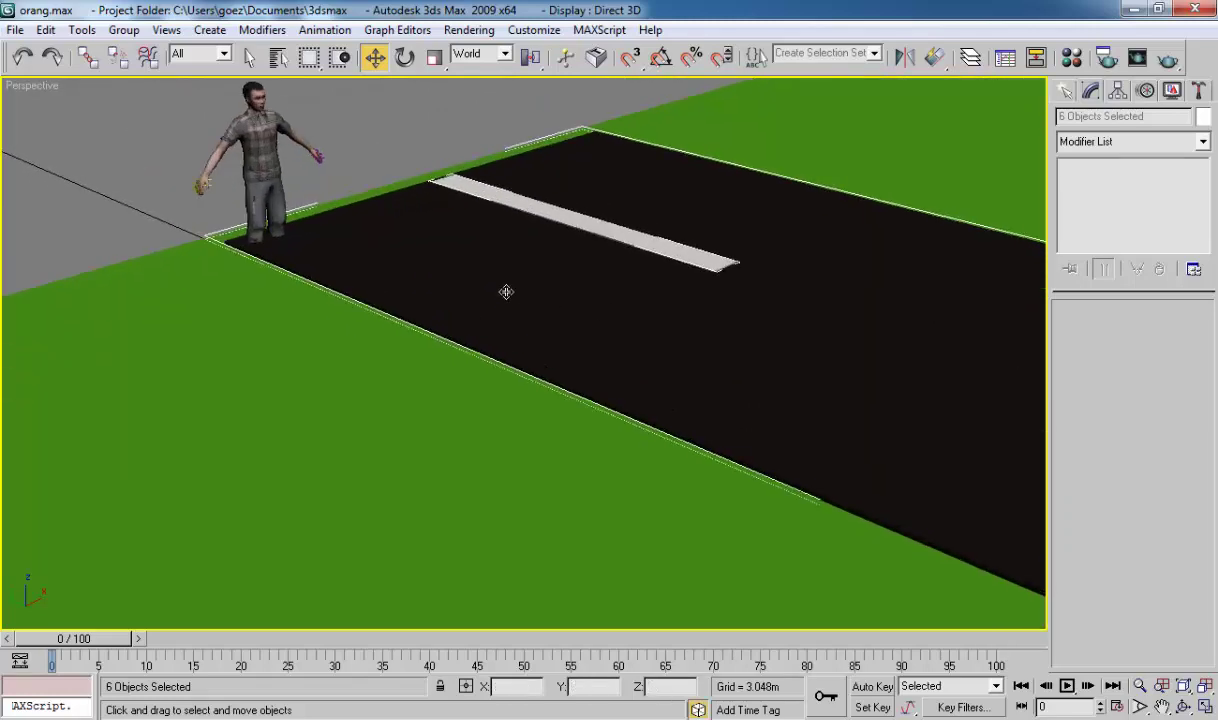
pyautogui.scroll(-2, 506, 291)
pyautogui.scroll(-2, 544, 310)
pyautogui.scroll(-2, 960, 390)
pyautogui.scroll(3, 1012, 409)
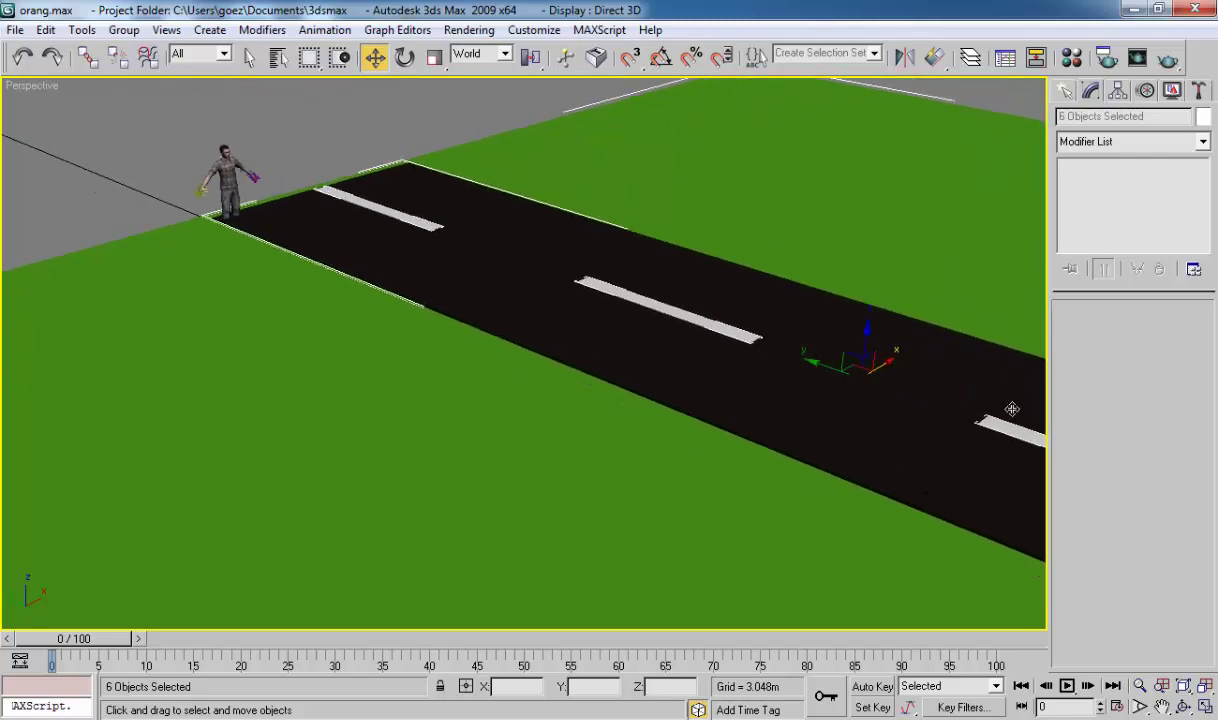
pyautogui.moveTo(862, 338); pyautogui.dragTo(909, 375)
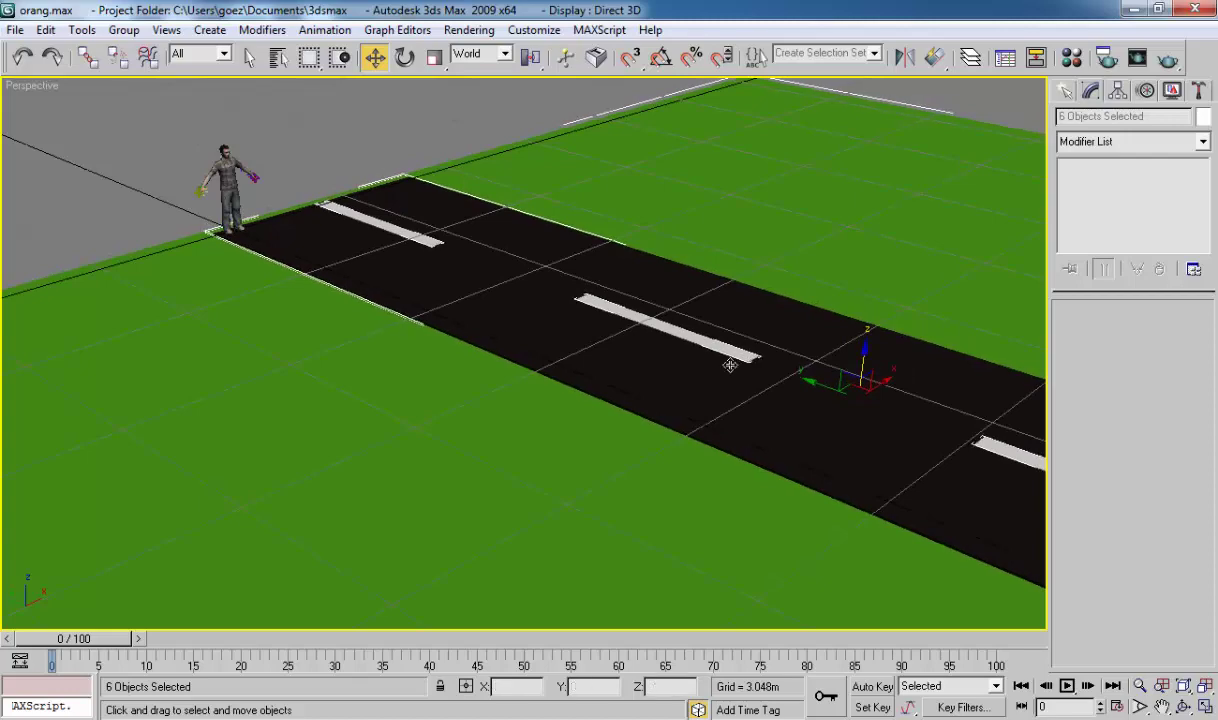
pyautogui.moveTo(821, 397); pyautogui.dragTo(369, 291)
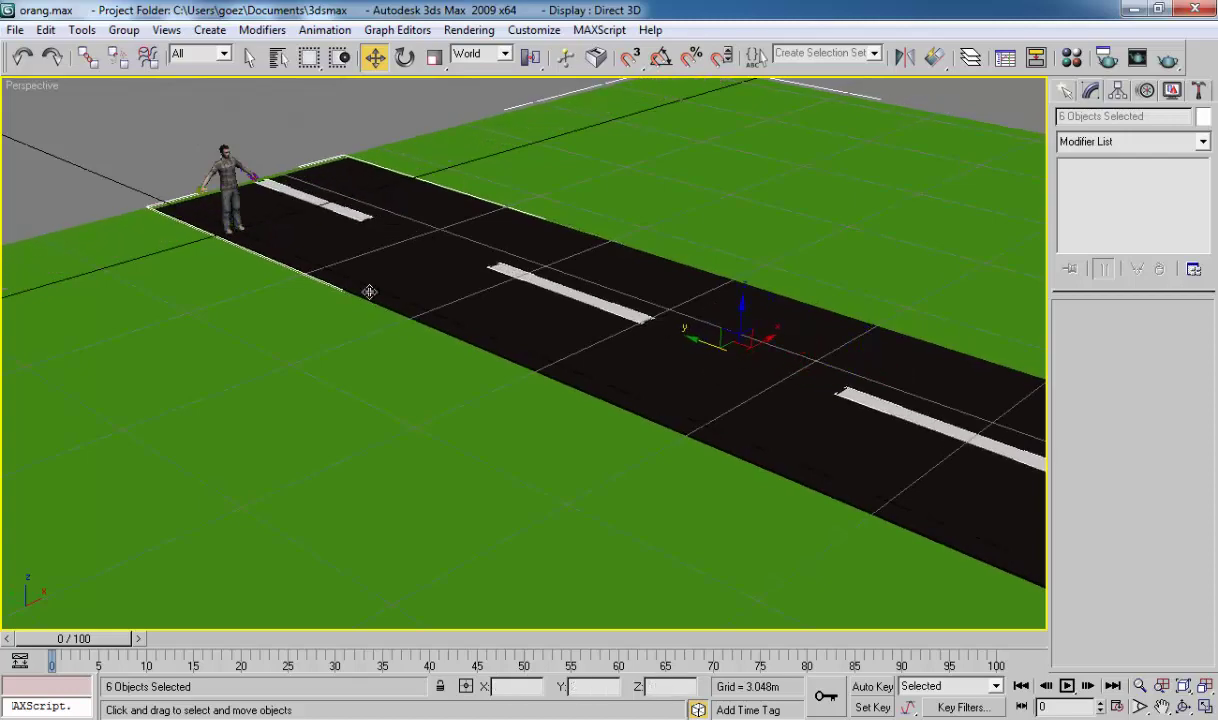
# Step: Frame the character in the view, pull back to show more road, then deselect it
pyautogui.click(230, 160)
pyautogui.press('z')
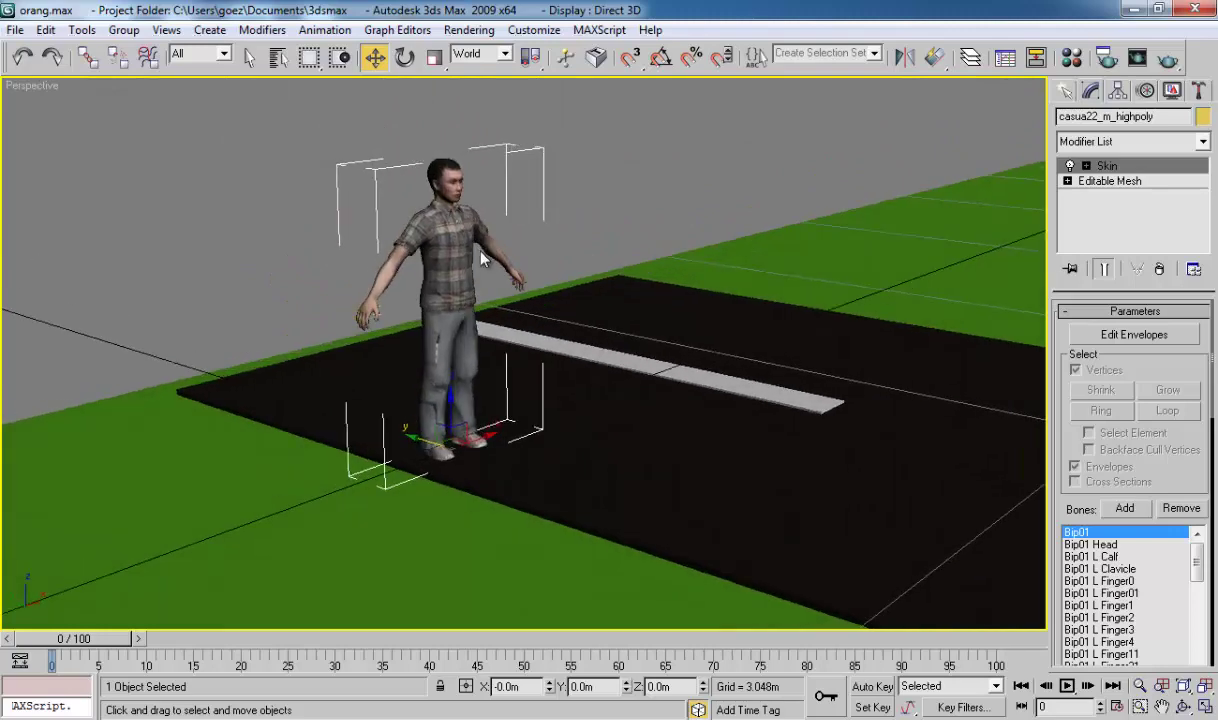
pyautogui.scroll(-3, 481, 260)
pyautogui.moveTo(294, 198)
pyautogui.mouseDown(button='middle')
pyautogui.moveTo(182, 196)
pyautogui.moveTo(280, 210)
pyautogui.mouseUp(button='middle')
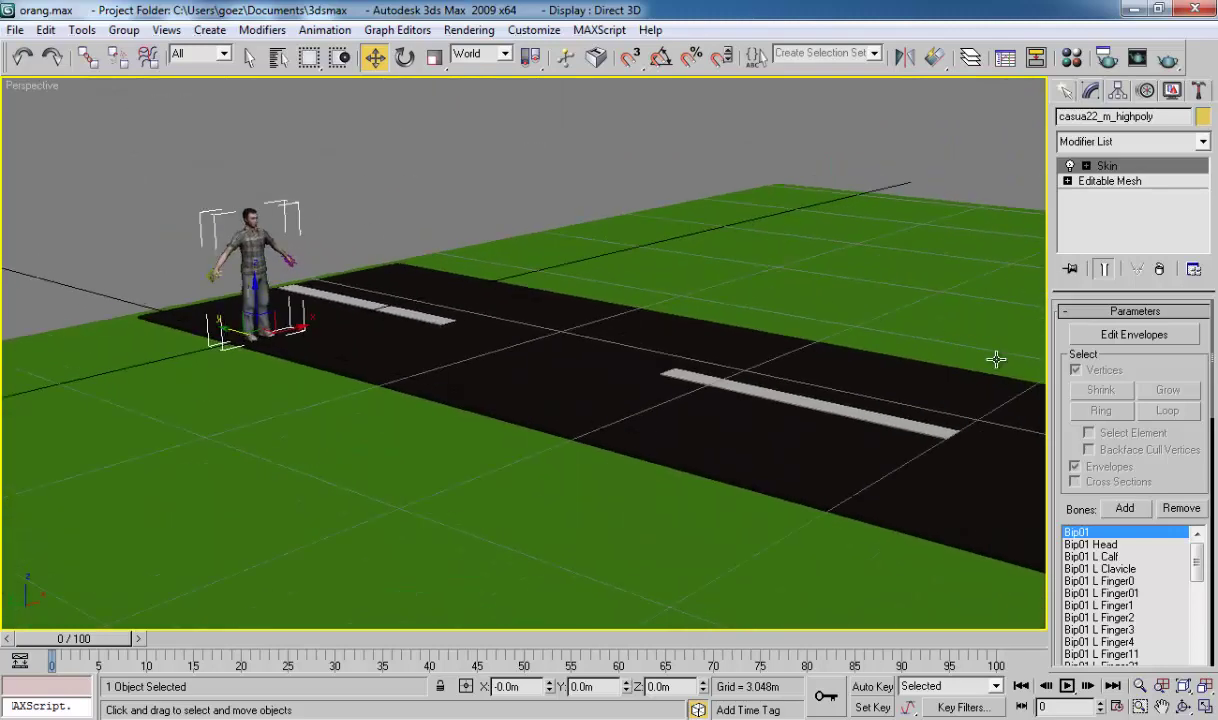
pyautogui.click(960, 153)
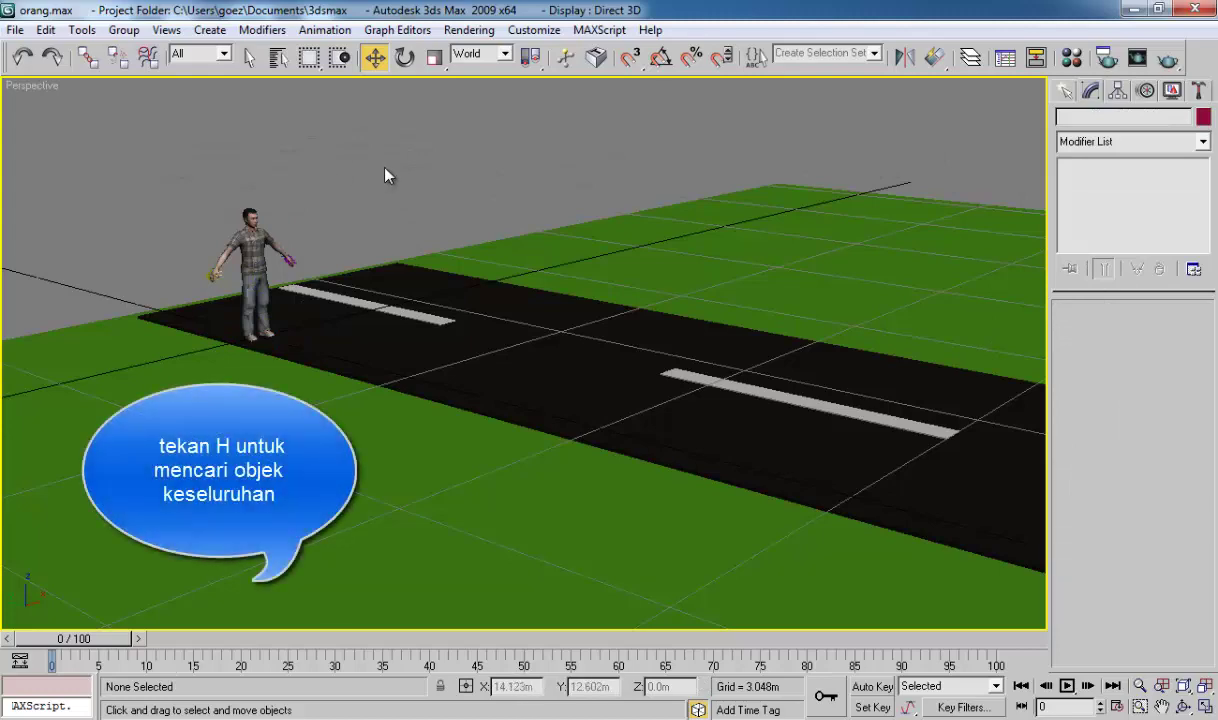
# Step: Select Bip01 and, in Footstep Mode, create 60 multiple walk footsteps
pyautogui.press('h')
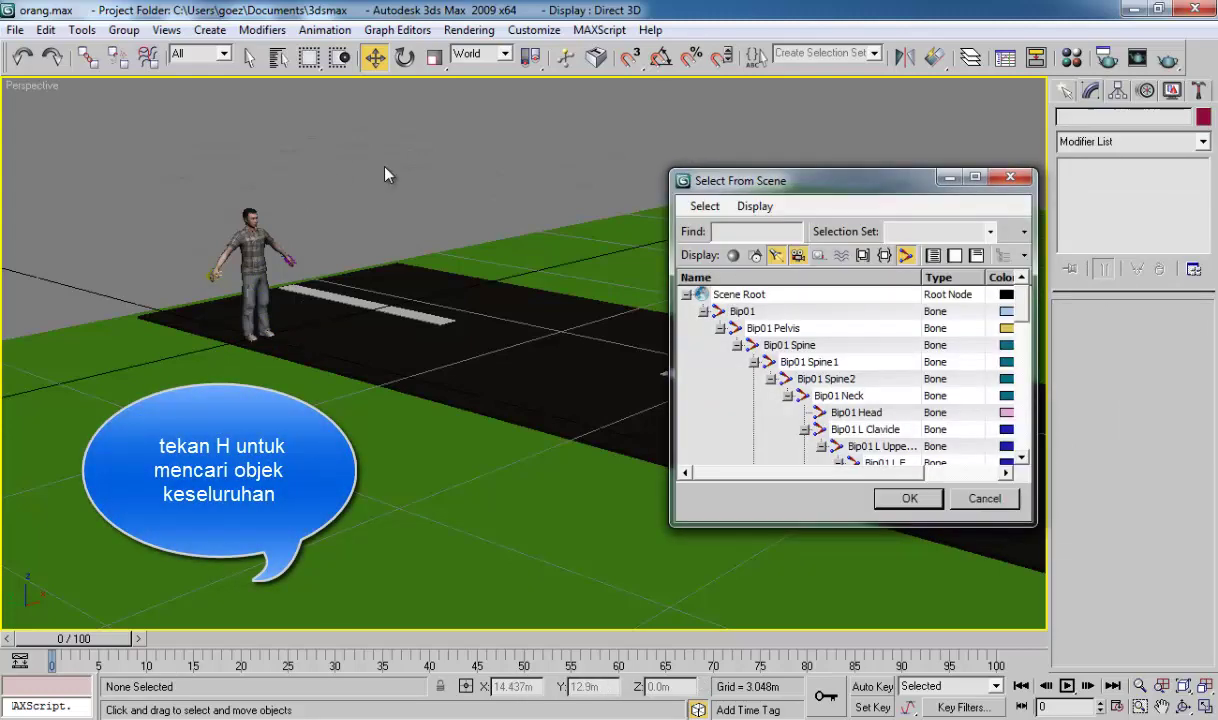
pyautogui.doubleClick(743, 318)
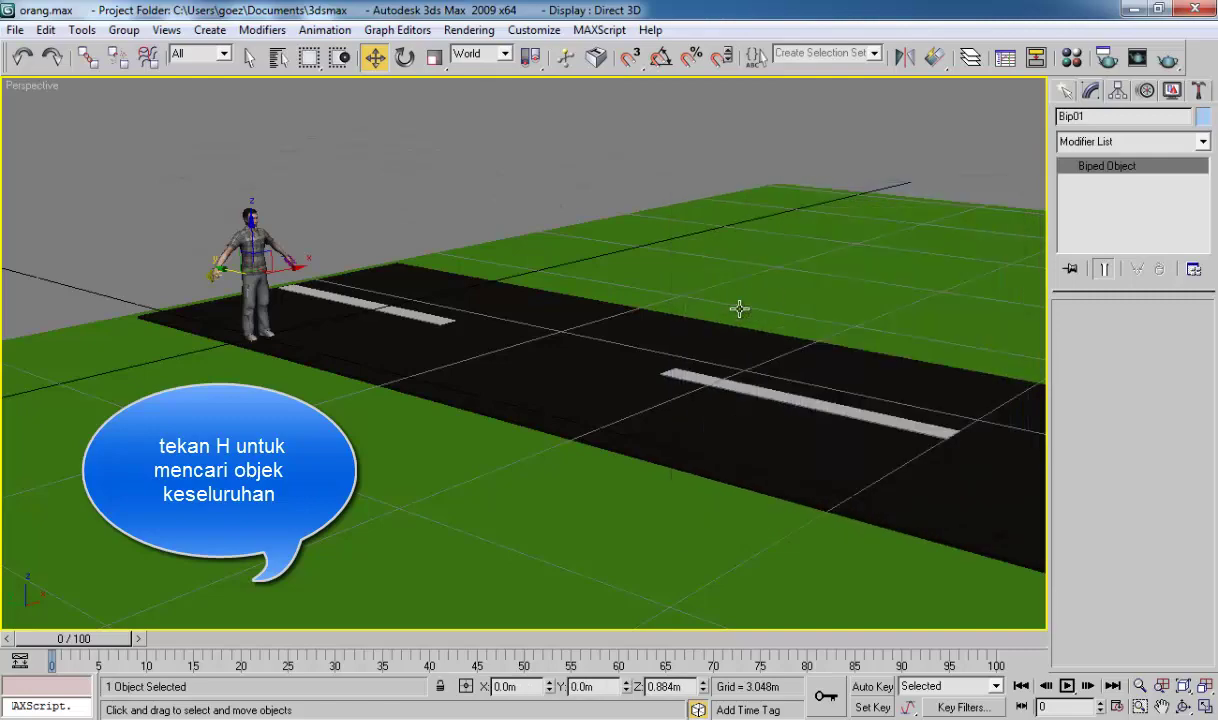
pyautogui.click(1146, 91)
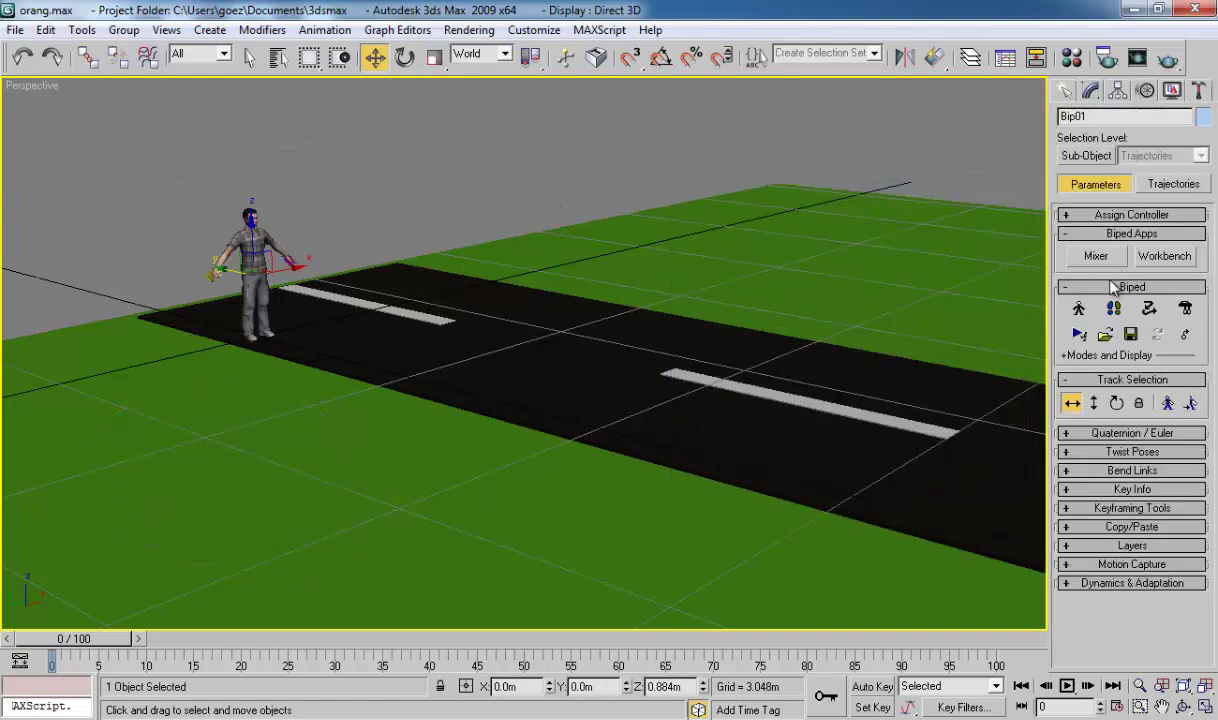
pyautogui.click(1116, 311)
pyautogui.click(1119, 405)
pyautogui.write('60')
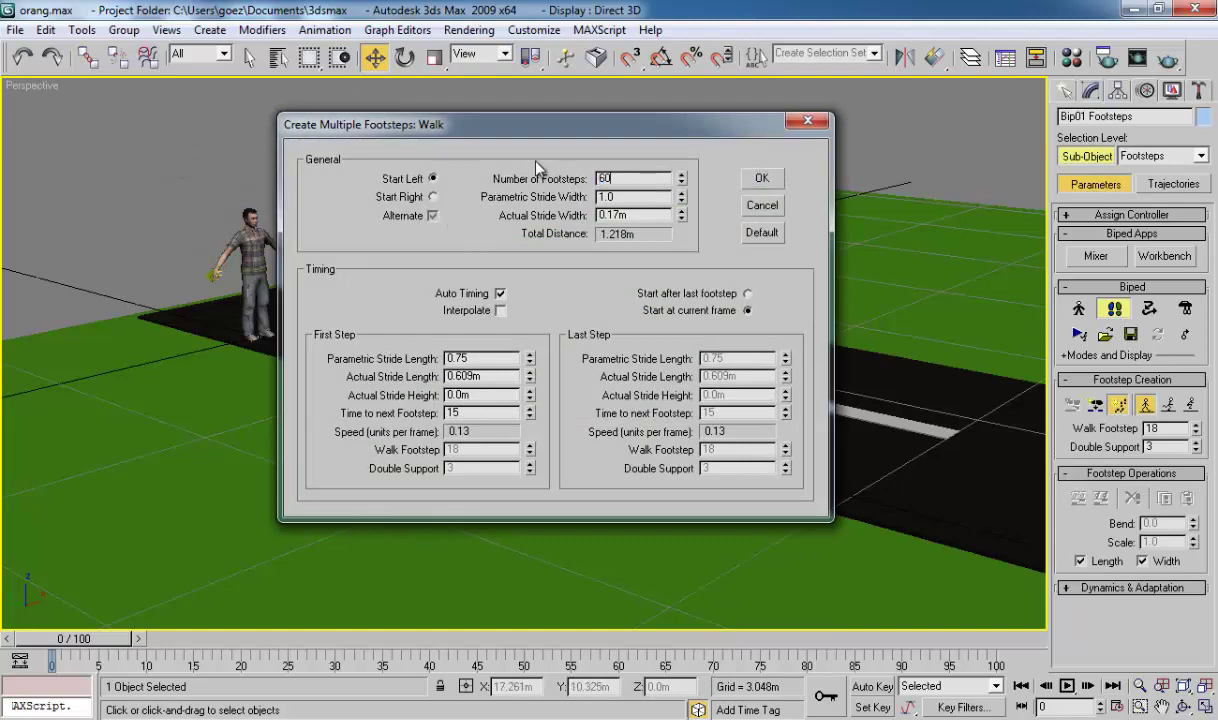
pyautogui.click(760, 180)
# Step: Check the footstep trail along the road, dismiss the footstep settings, and play the walk
pyautogui.scroll(-5, 343, 206)
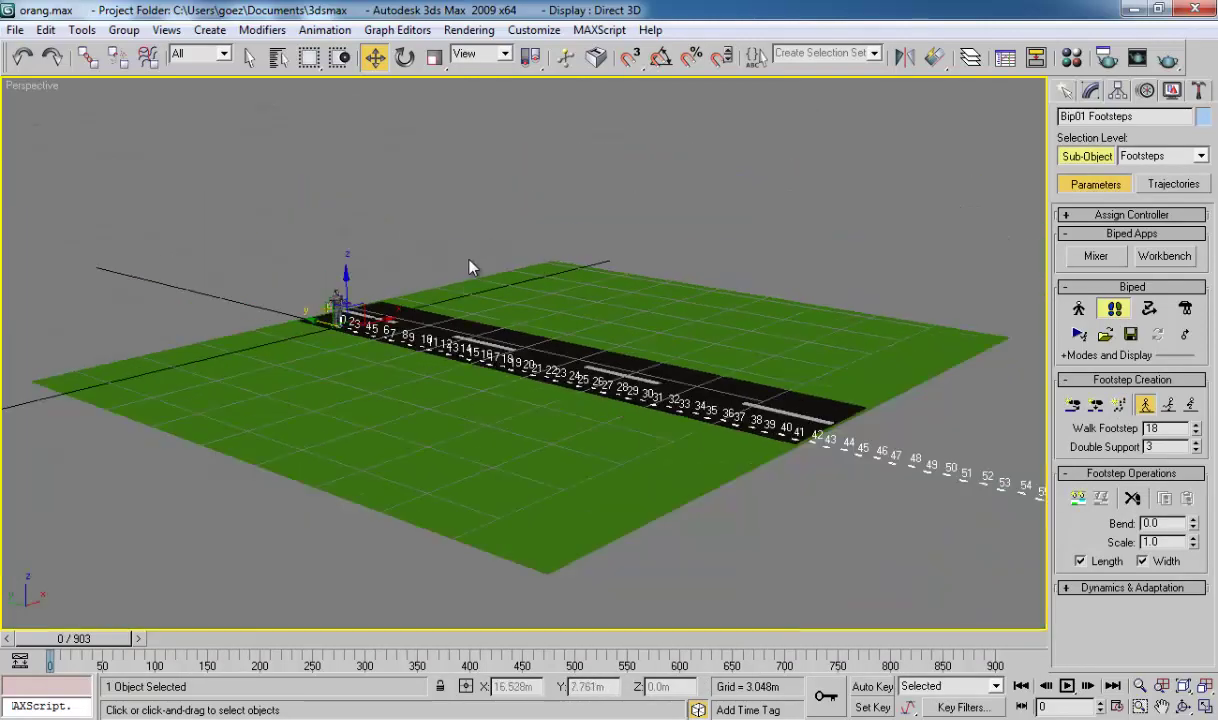
pyautogui.scroll(-3, 474, 268)
pyautogui.scroll(5, 474, 268)
pyautogui.moveTo(474, 268)
pyautogui.keyDown('alt'); pyautogui.mouseDown(button='middle')
pyautogui.moveTo(503, 264)
pyautogui.moveTo(474, 262)
pyautogui.mouseUp(button='middle'); pyautogui.keyUp('alt')
pyautogui.scroll(3, 434, 270)
pyautogui.click(1095, 403)
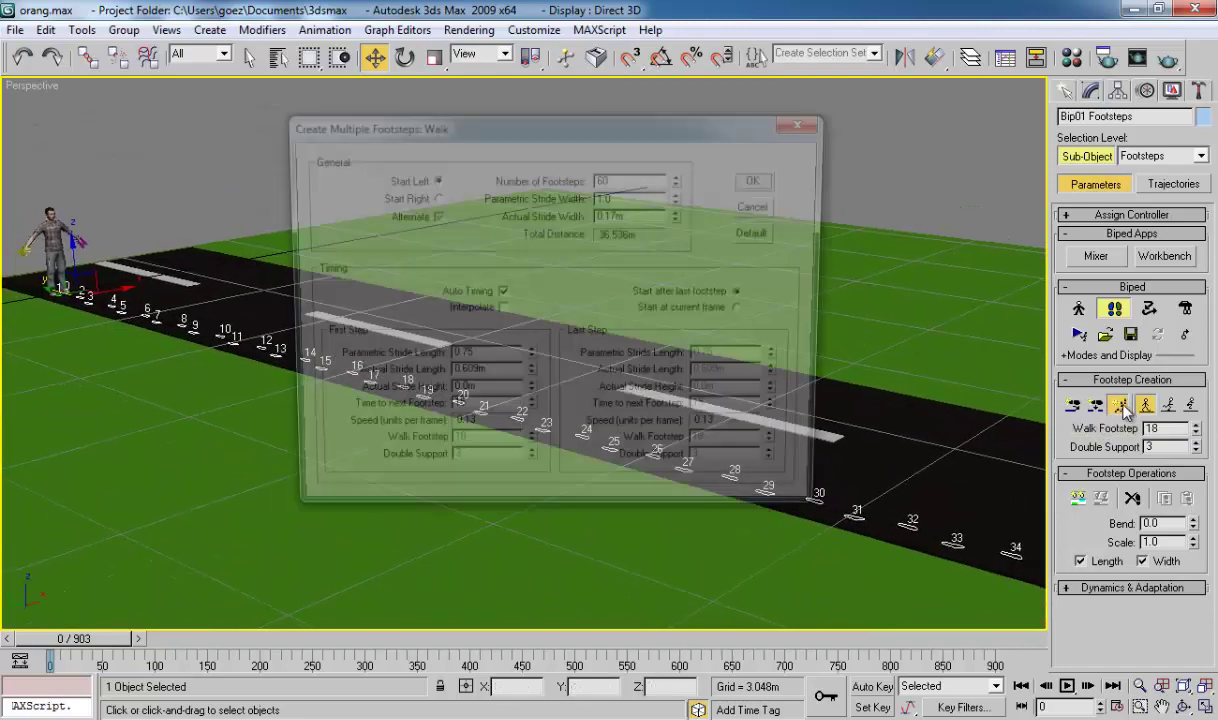
pyautogui.click(758, 206)
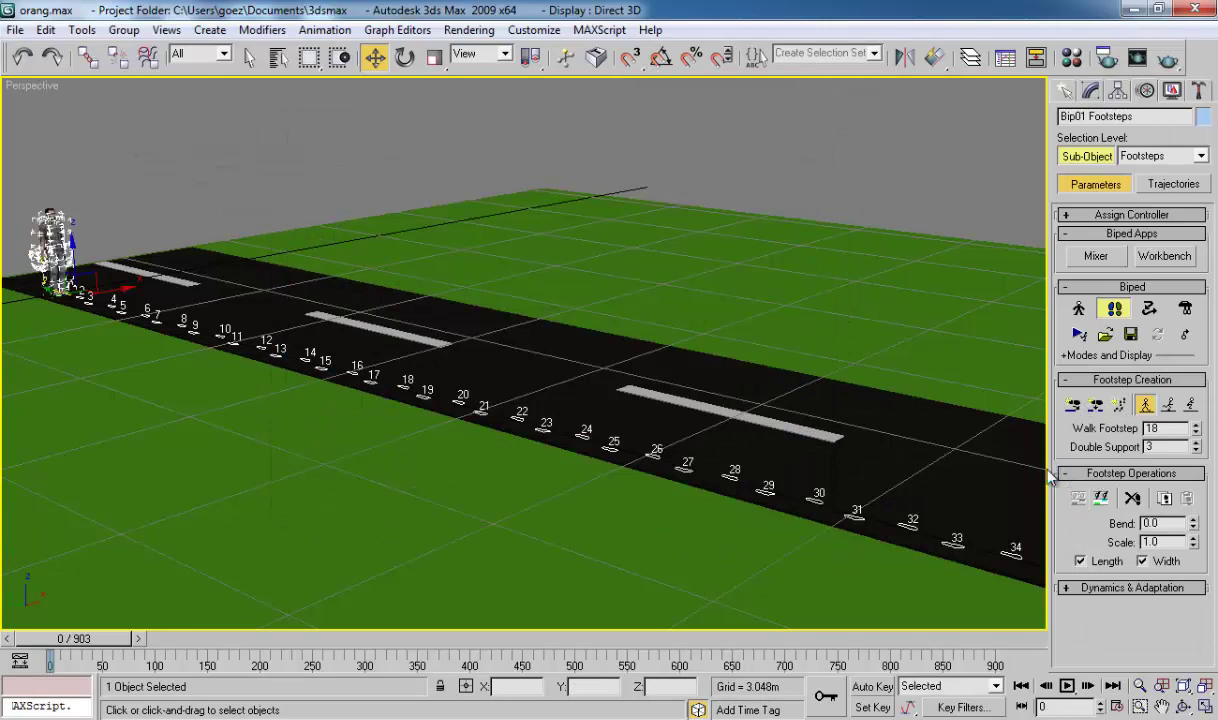
pyautogui.click(1066, 686)
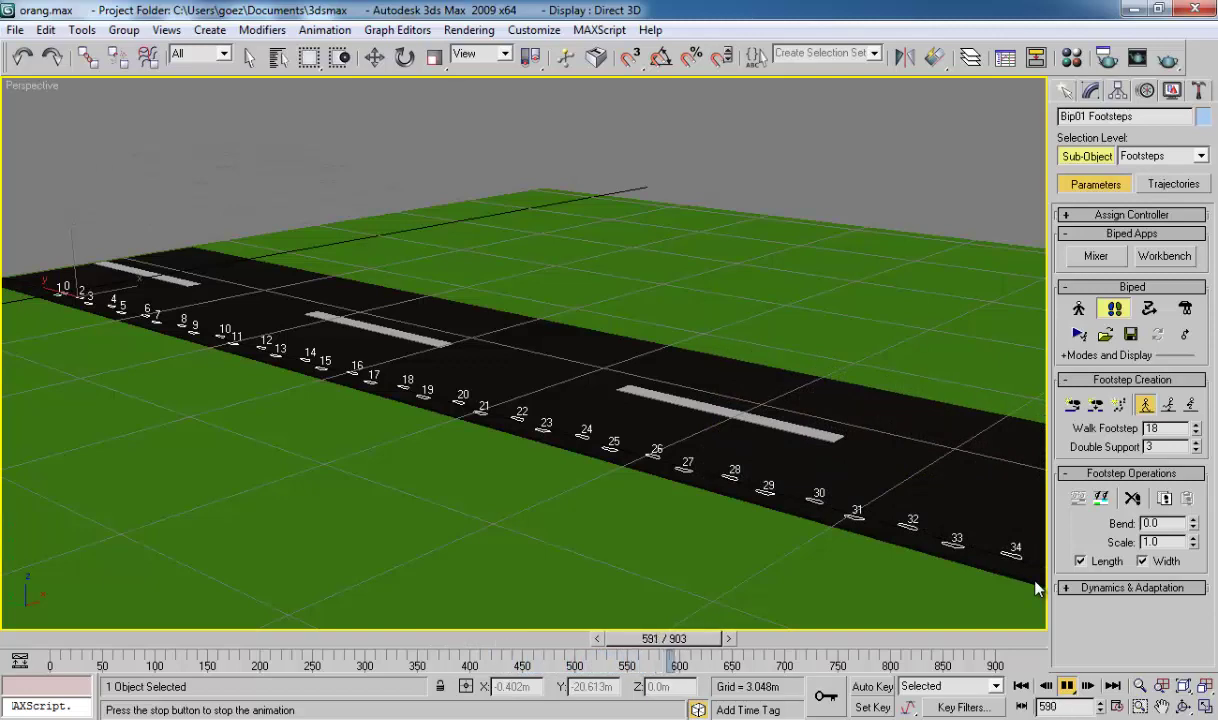
# Step: Stop playback and rewind the animation to frame 0
pyautogui.moveTo(668, 638)
pyautogui.mouseDown()
pyautogui.moveTo(52, 523)
pyautogui.moveTo(628, 630)
pyautogui.moveTo(15, 539)
pyautogui.mouseUp()
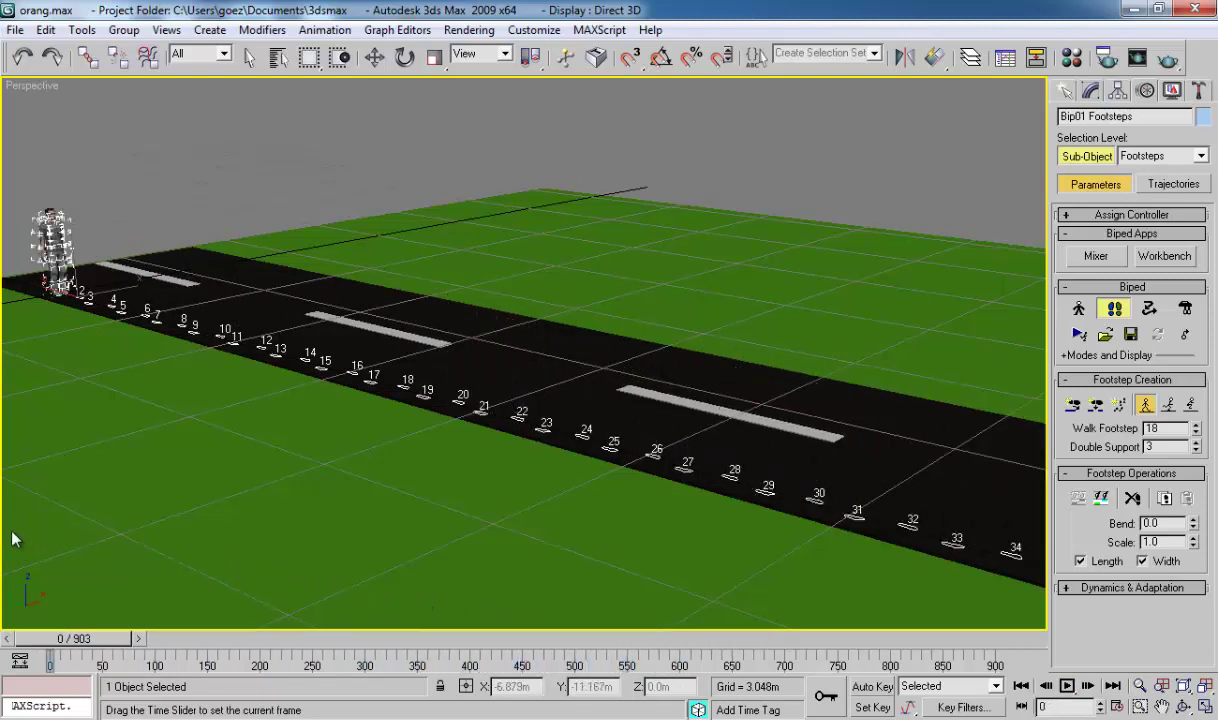
# Step: Clear the footstep selection and open Render Setup, previewing the walk before returning to frame 0
pyautogui.click(395, 142)
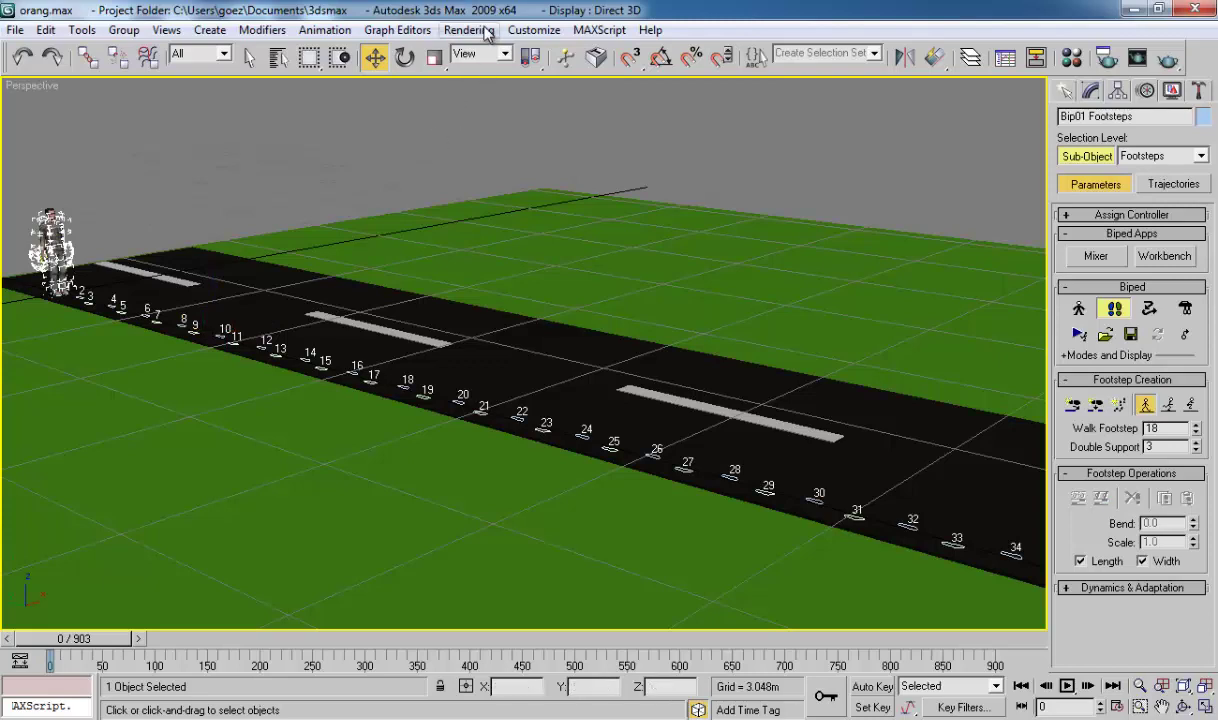
pyautogui.click(469, 29)
pyautogui.click(476, 73)
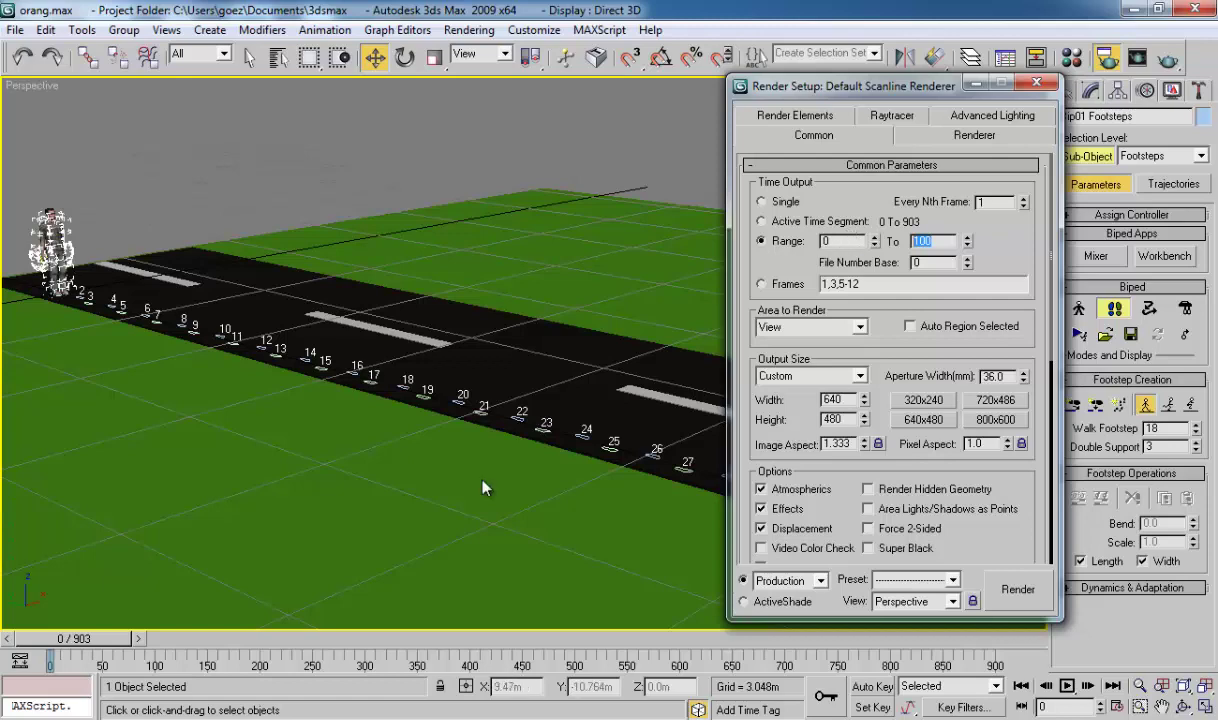
pyautogui.moveTo(58, 644); pyautogui.dragTo(567, 644)
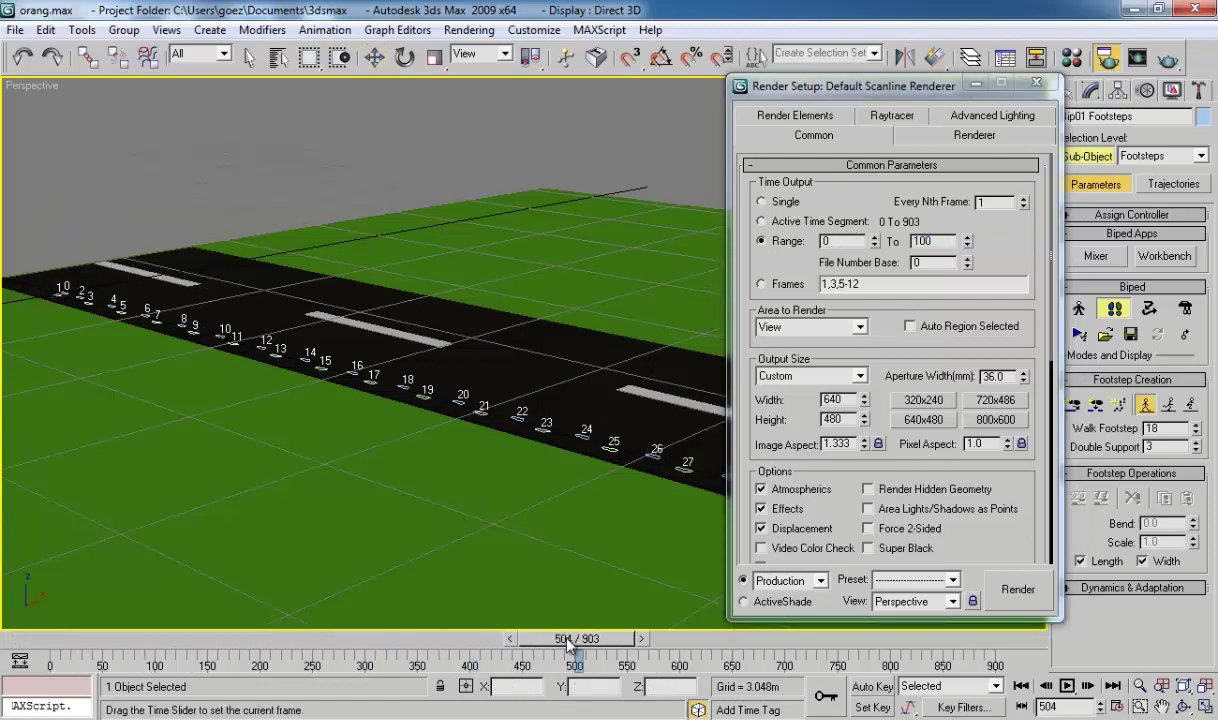
pyautogui.moveTo(862, 87)
pyautogui.mouseDown()
pyautogui.moveTo(455, 85)
pyautogui.moveTo(578, 66)
pyautogui.mouseUp()
pyautogui.moveTo(588, 640); pyautogui.dragTo(35, 640)
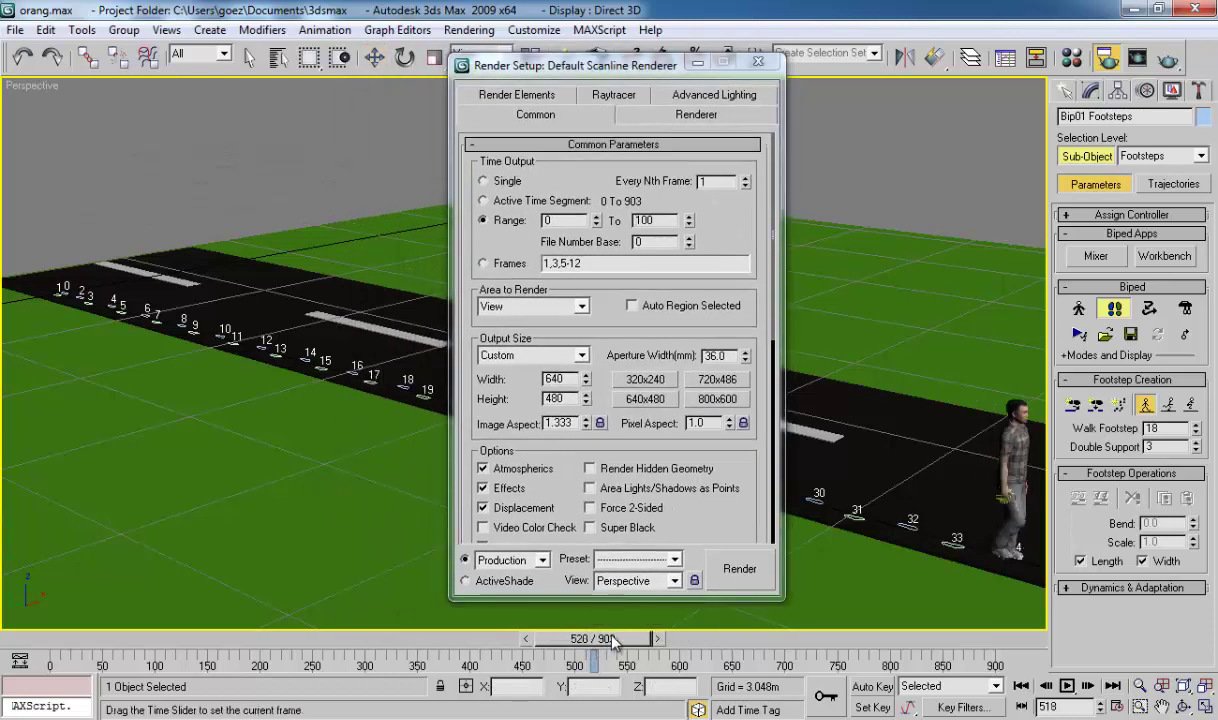
# Step: Show the safe frame in Perspective and set the output size to 1280 × 720
pyautogui.rightClick(32, 86)
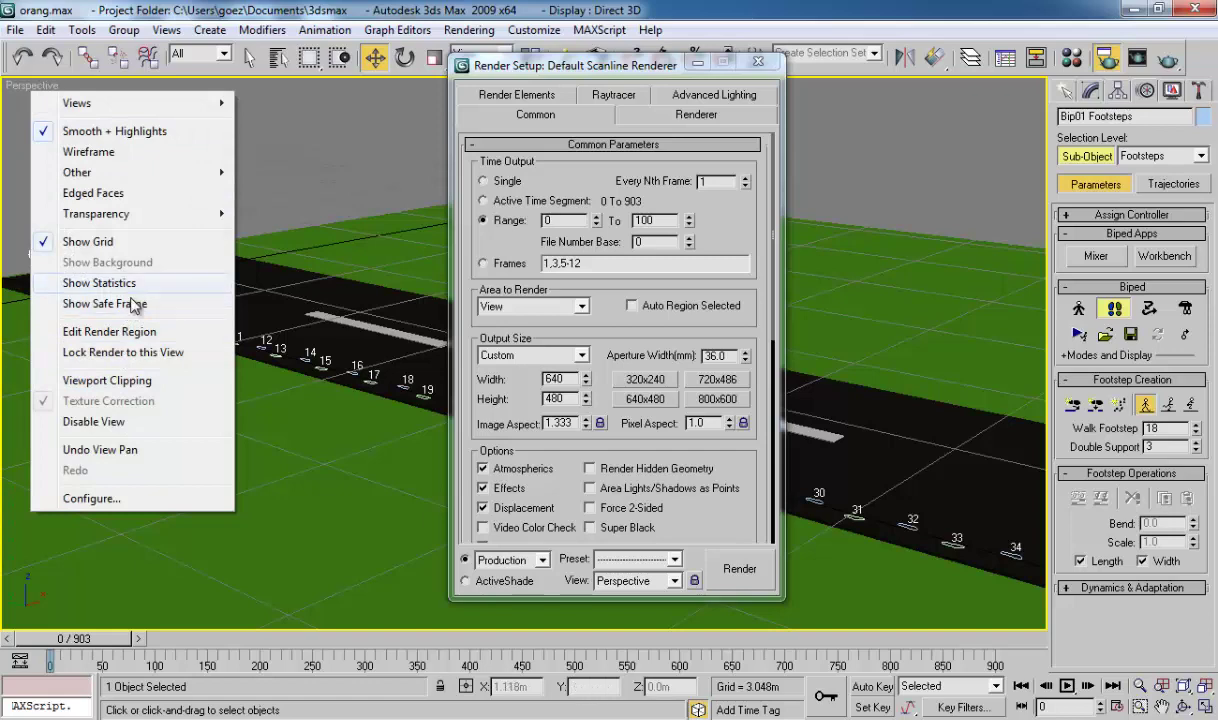
pyautogui.click(135, 304)
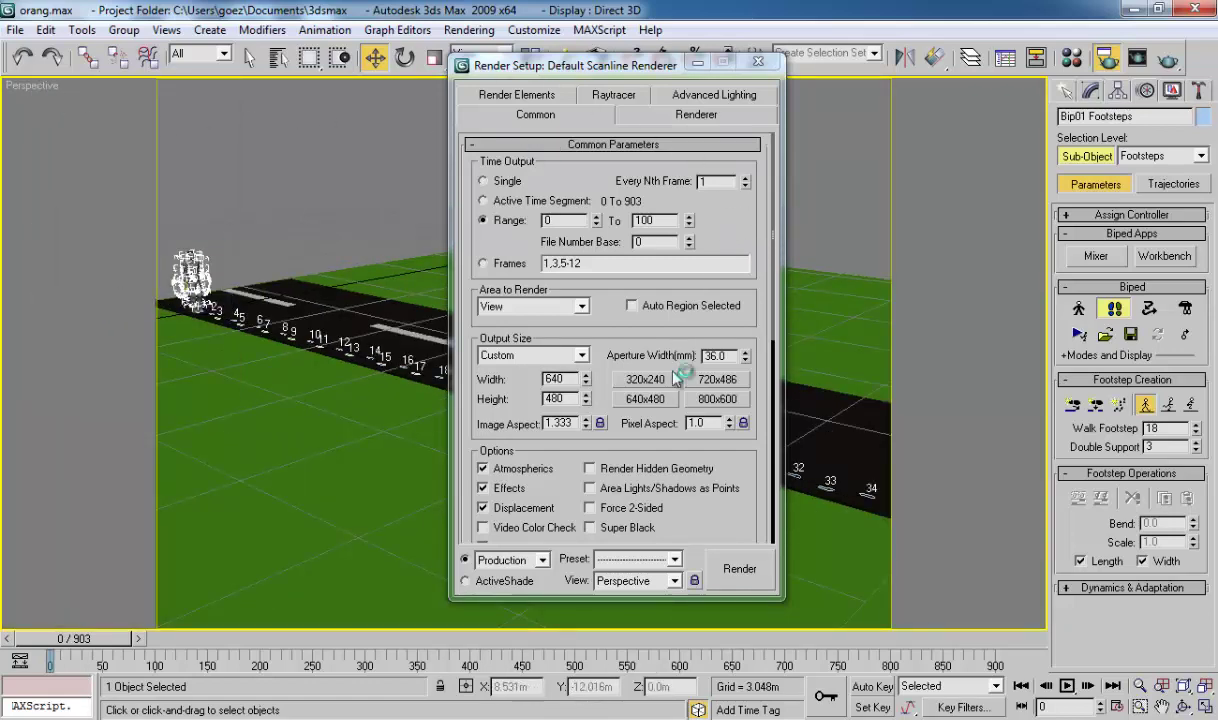
pyautogui.doubleClick(566, 377)
pyautogui.write('1280')
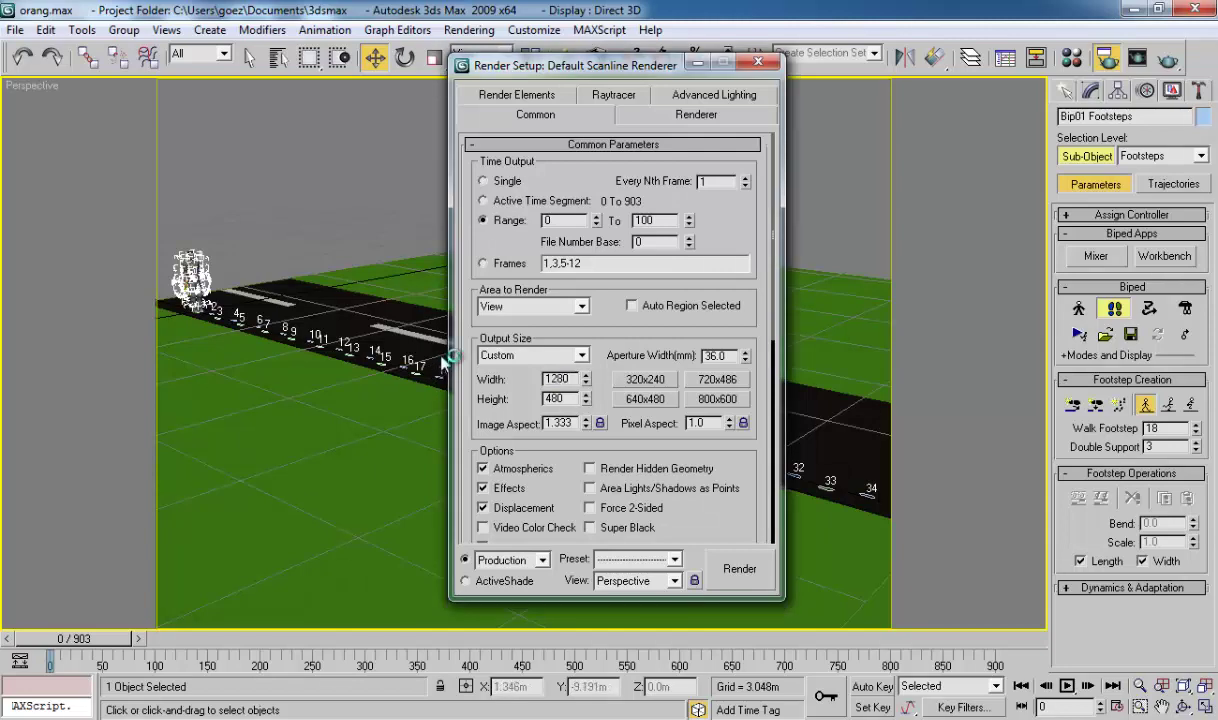
pyautogui.press('Tab')
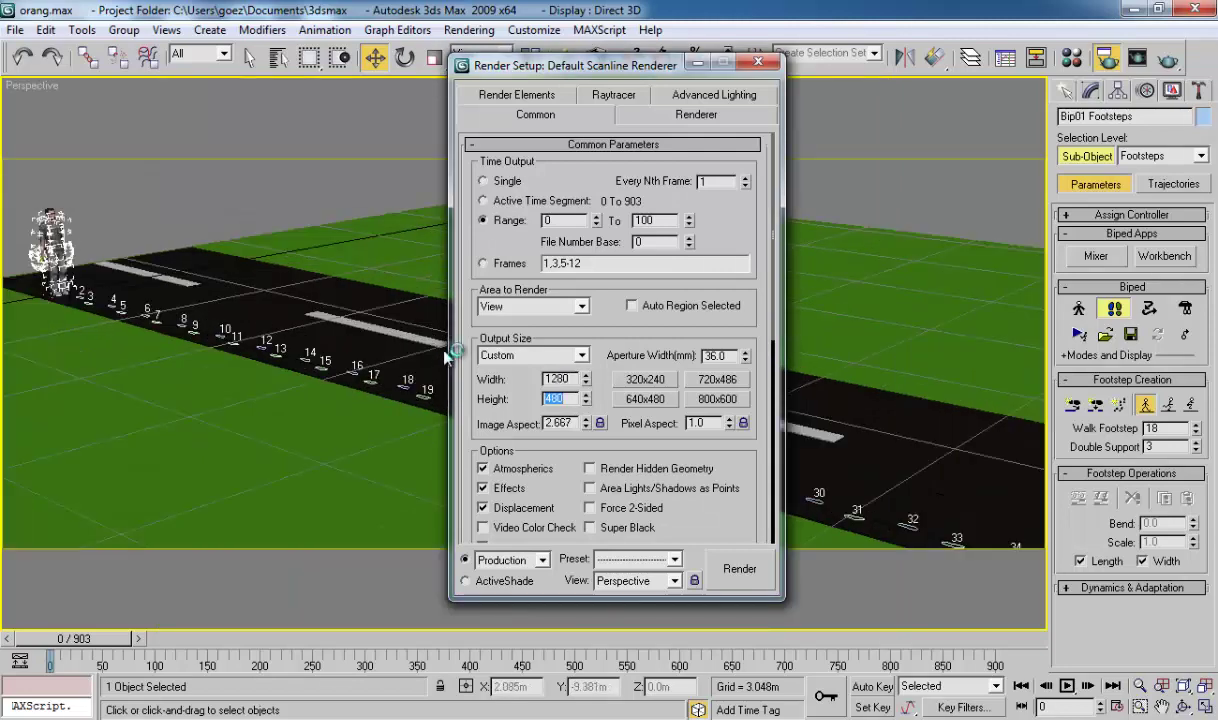
pyautogui.write('720')
pyautogui.press('Return')
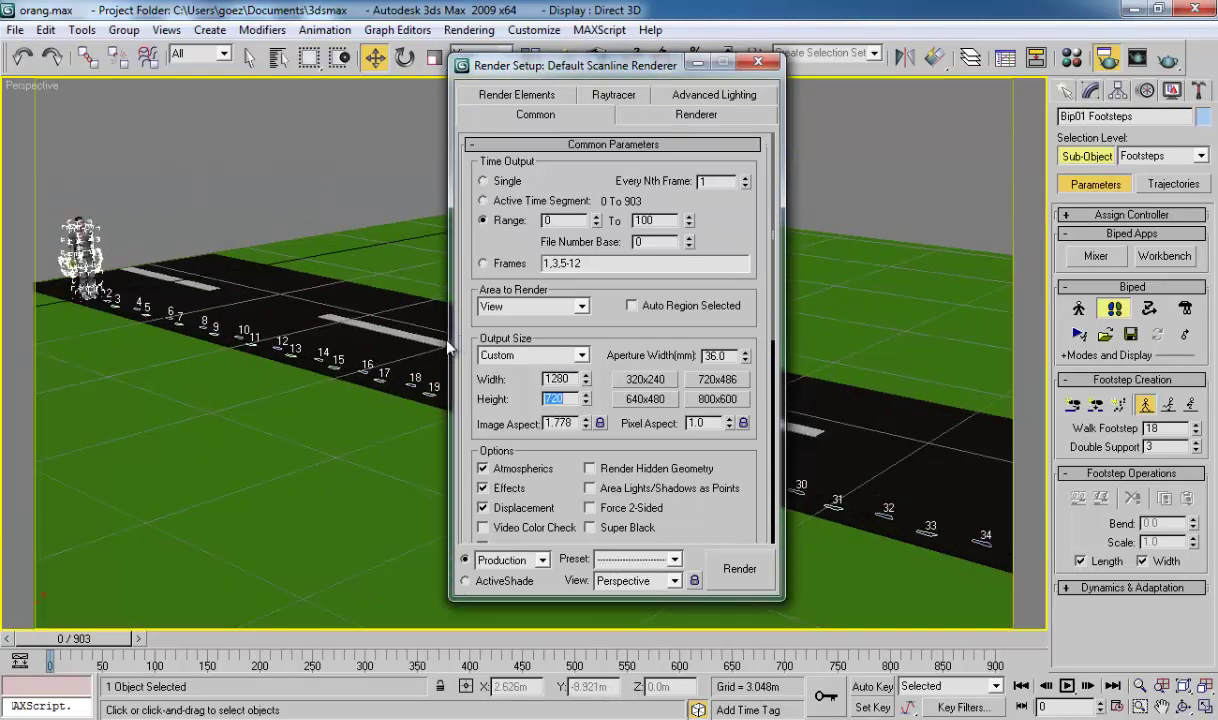
pyautogui.moveTo(90, 640); pyautogui.dragTo(592, 638)
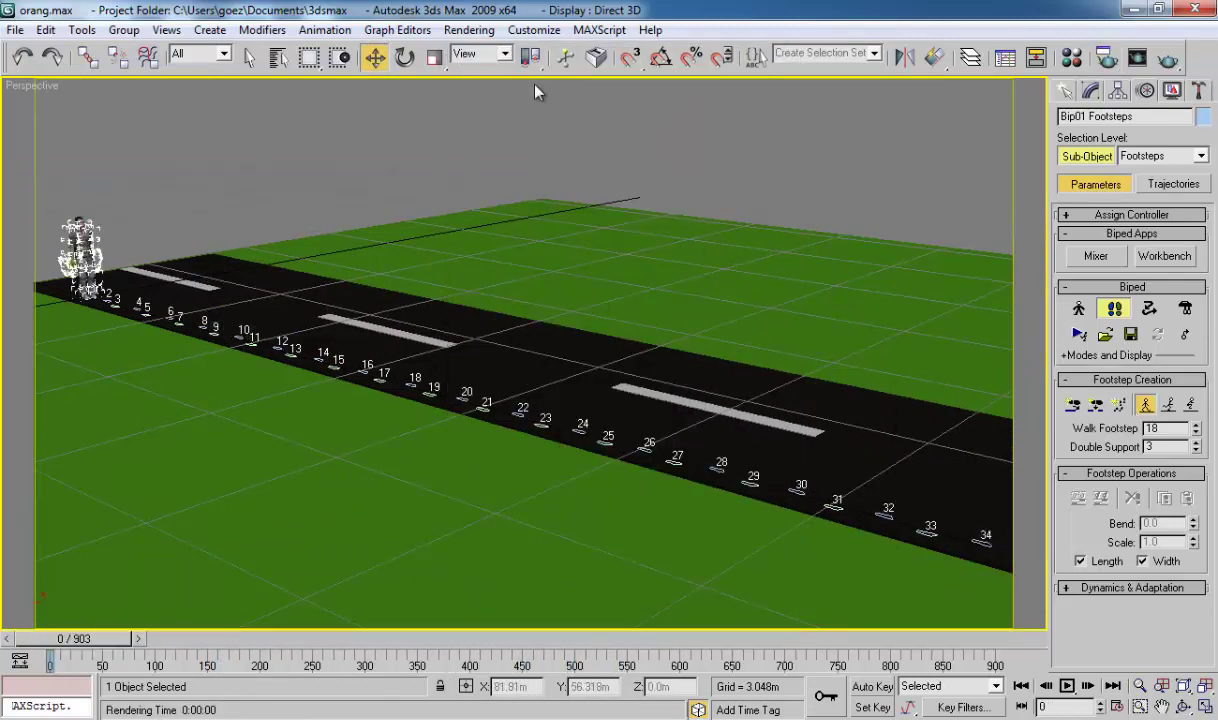
# Step: Set the Environment background colour swatch to white and close the Environment dialog
pyautogui.click(469, 30)
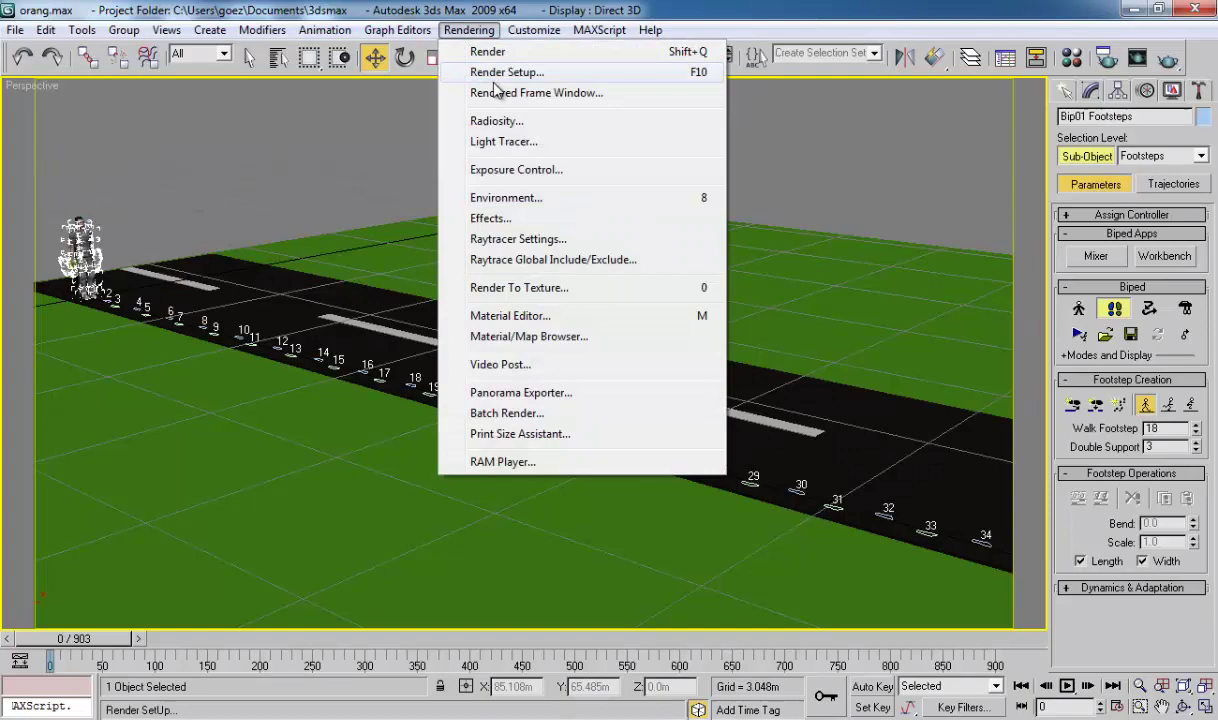
pyautogui.click(505, 198)
pyautogui.click(645, 210)
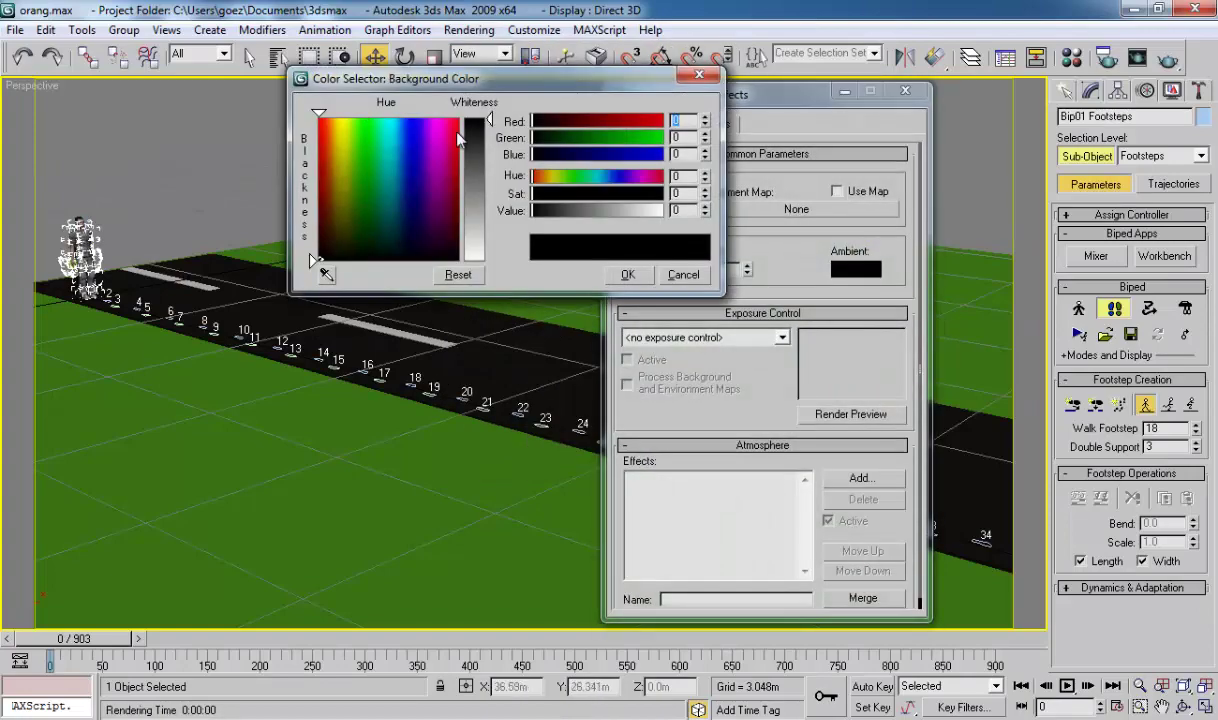
pyautogui.moveTo(497, 197); pyautogui.dragTo(580, 287)
pyautogui.click(627, 275)
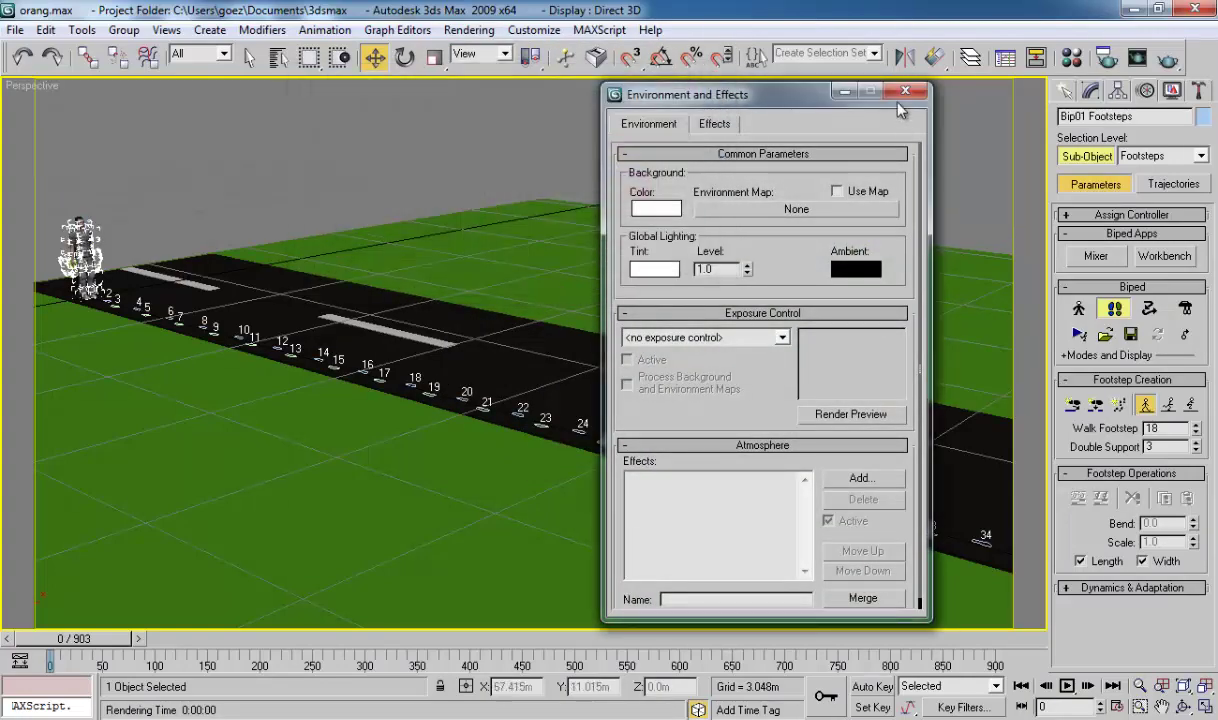
pyautogui.click(905, 91)
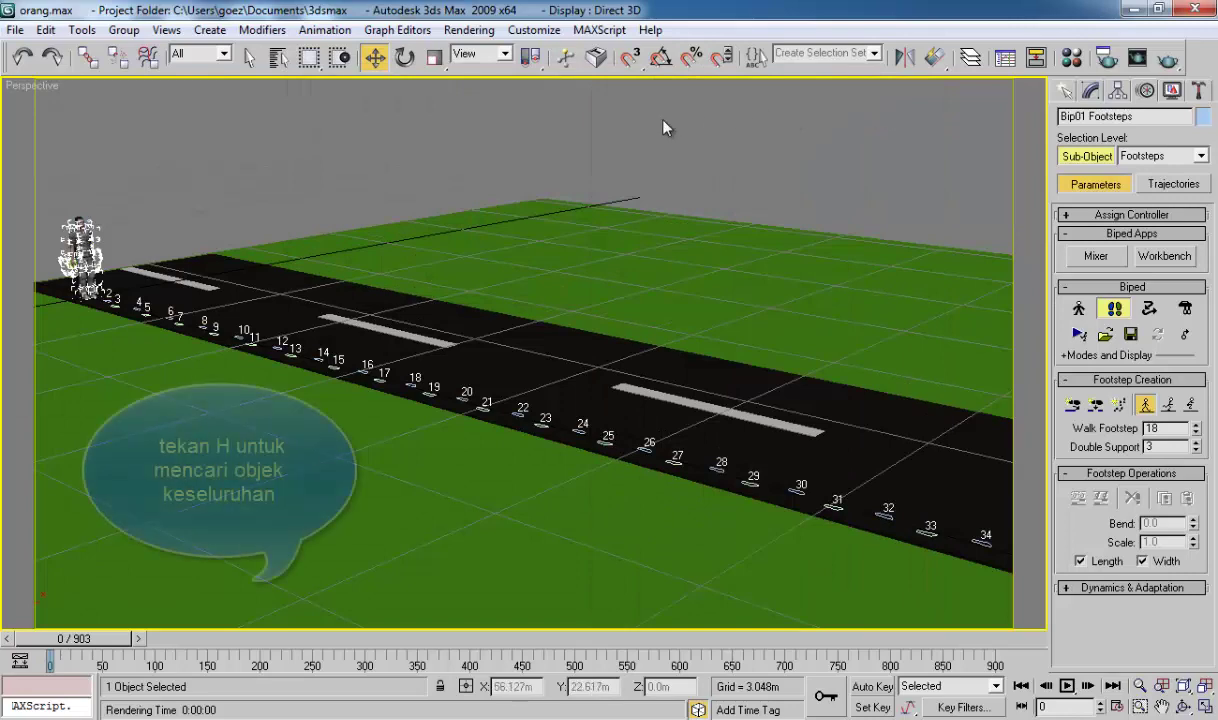
pyautogui.press('h')
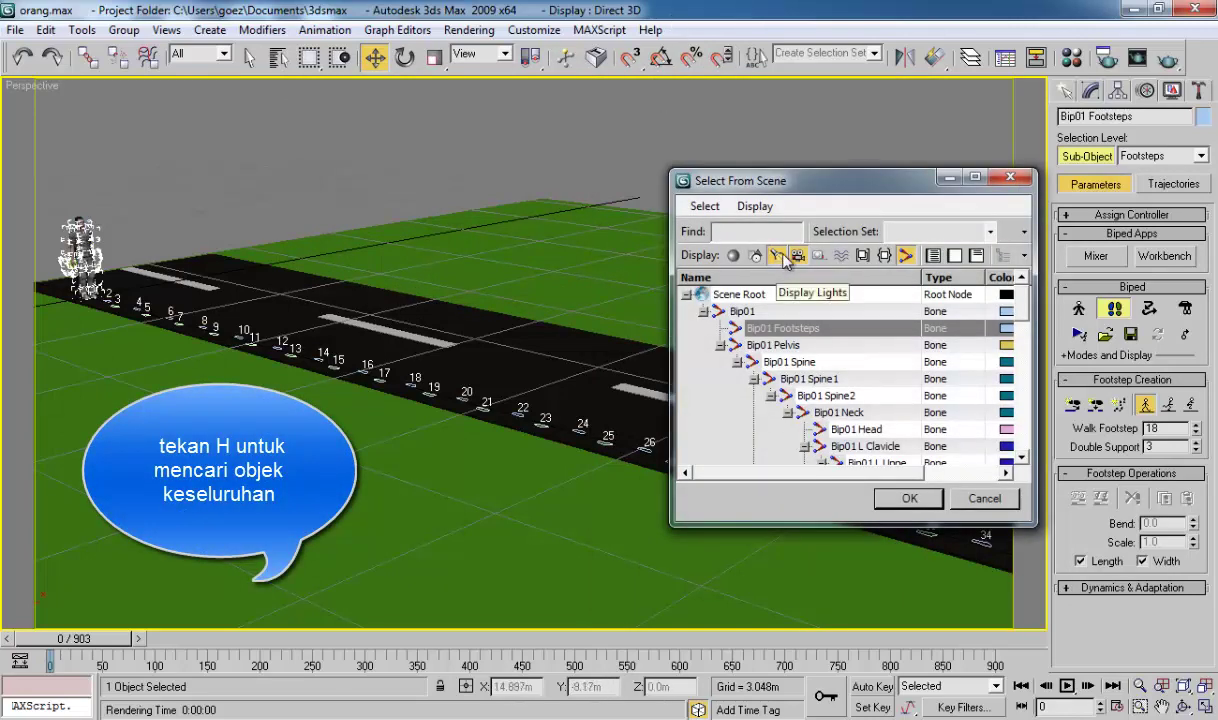
# Step: Select Bip01 through Bip01 R Toe0 (44 biped objects) and hide them
pyautogui.click(742, 311)
pyautogui.scroll(-5, 875, 372)
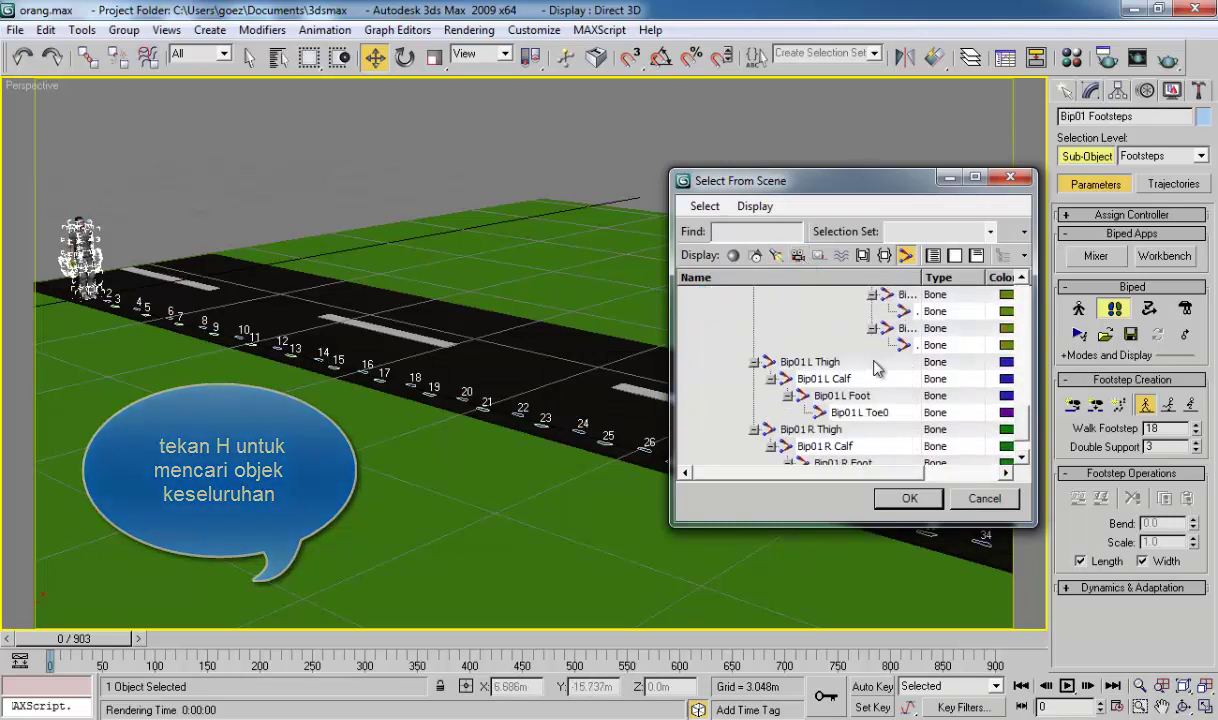
pyautogui.scroll(-2, 876, 368)
pyautogui.keyDown('shift'); pyautogui.click(887, 446); pyautogui.keyUp('shift')
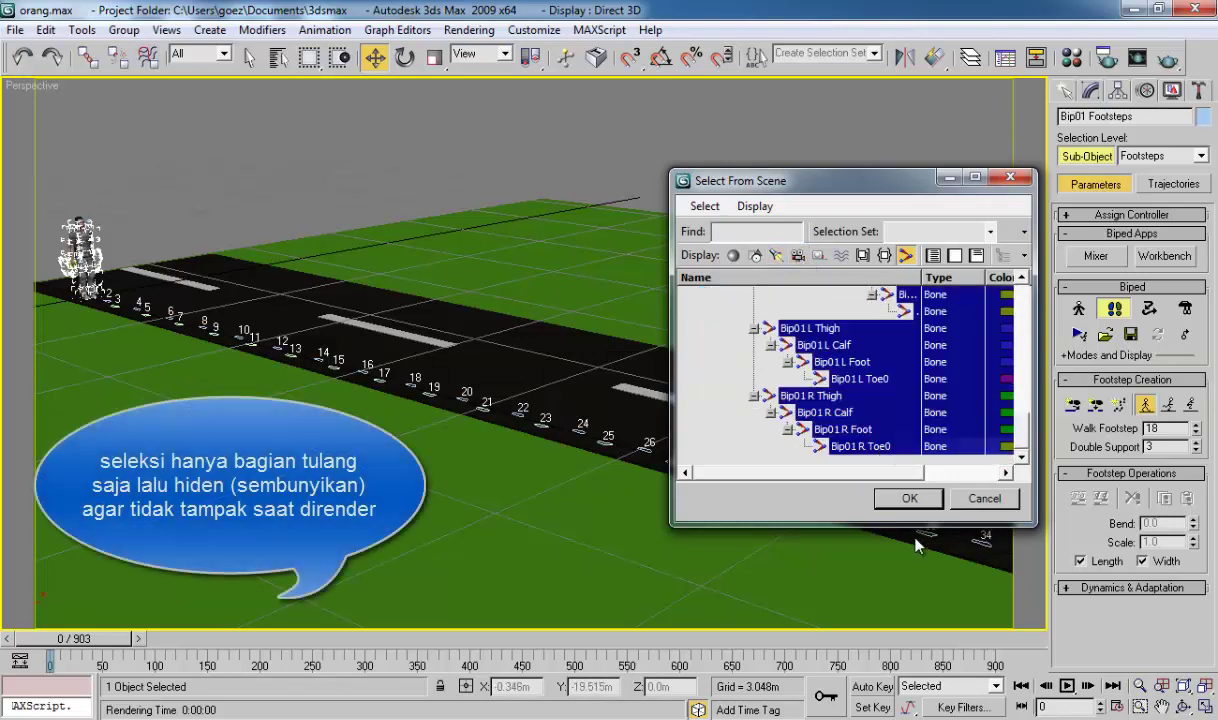
pyautogui.click(909, 498)
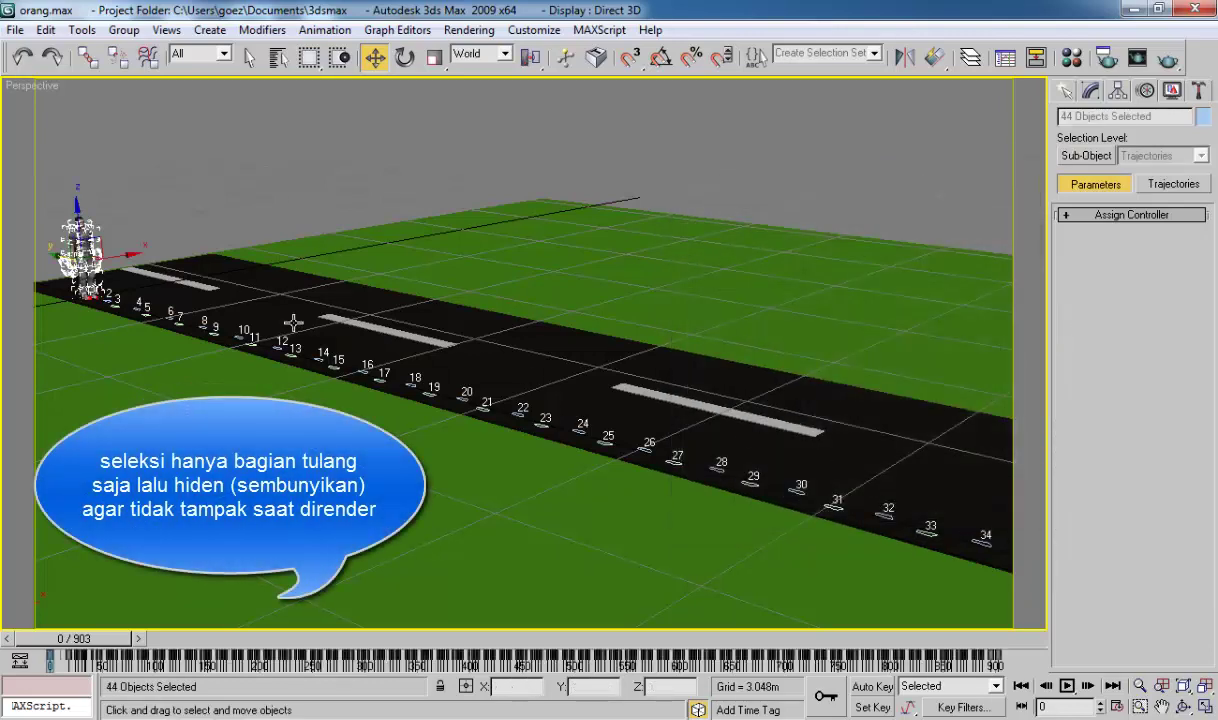
pyautogui.rightClick(135, 239)
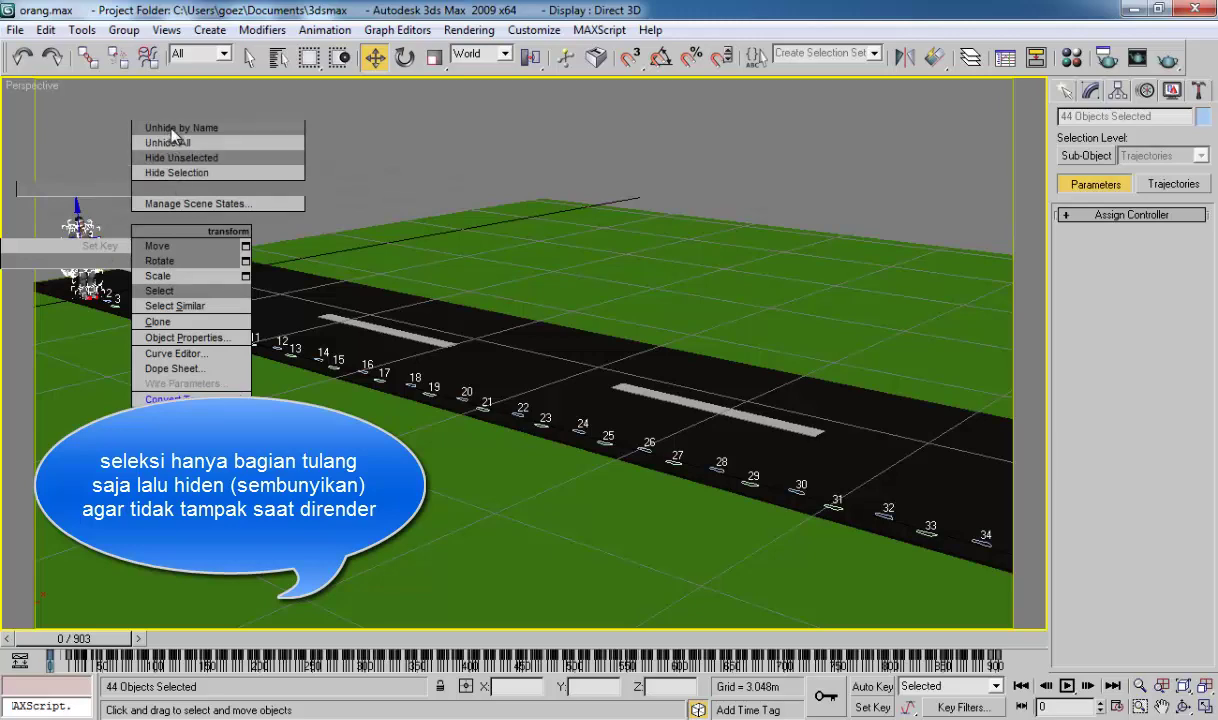
pyautogui.click(175, 173)
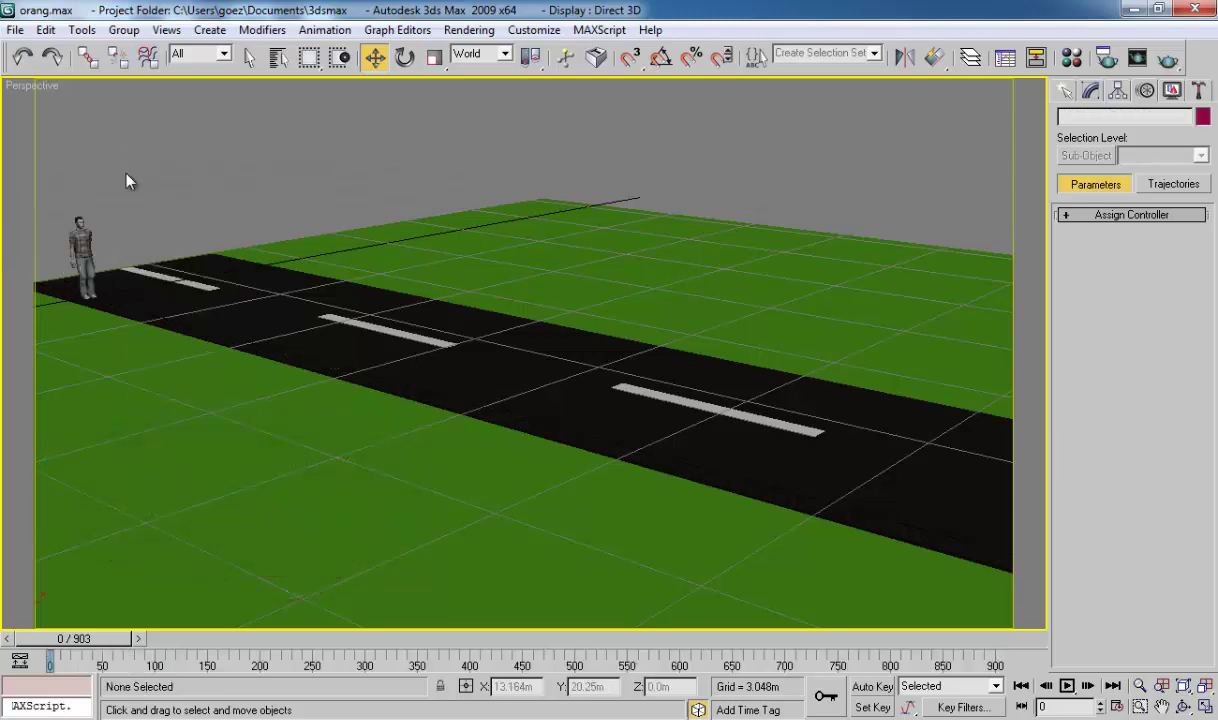
# Step: Set the render range to frames 0–550 and overwrite output file orang berjalan.avi
pyautogui.click(469, 29)
pyautogui.click(502, 70)
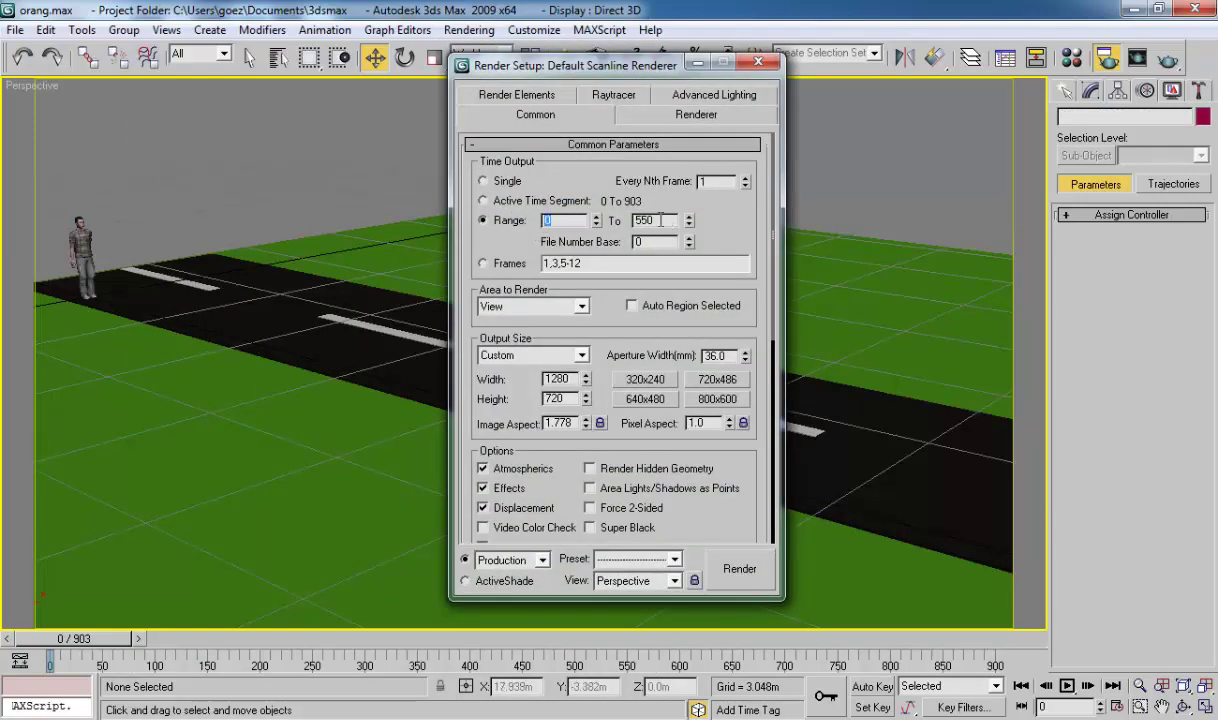
pyautogui.scroll(-2, 687, 455)
pyautogui.scroll(-5, 692, 480)
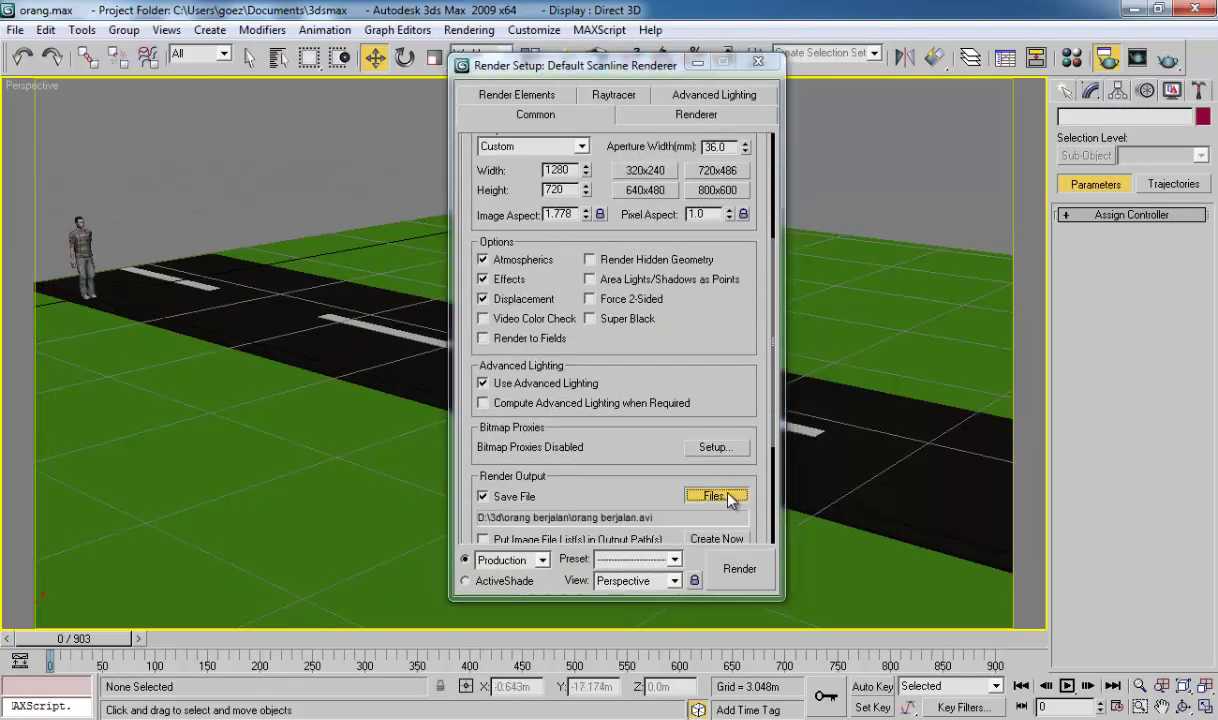
pyautogui.click(714, 496)
pyautogui.click(112, 174)
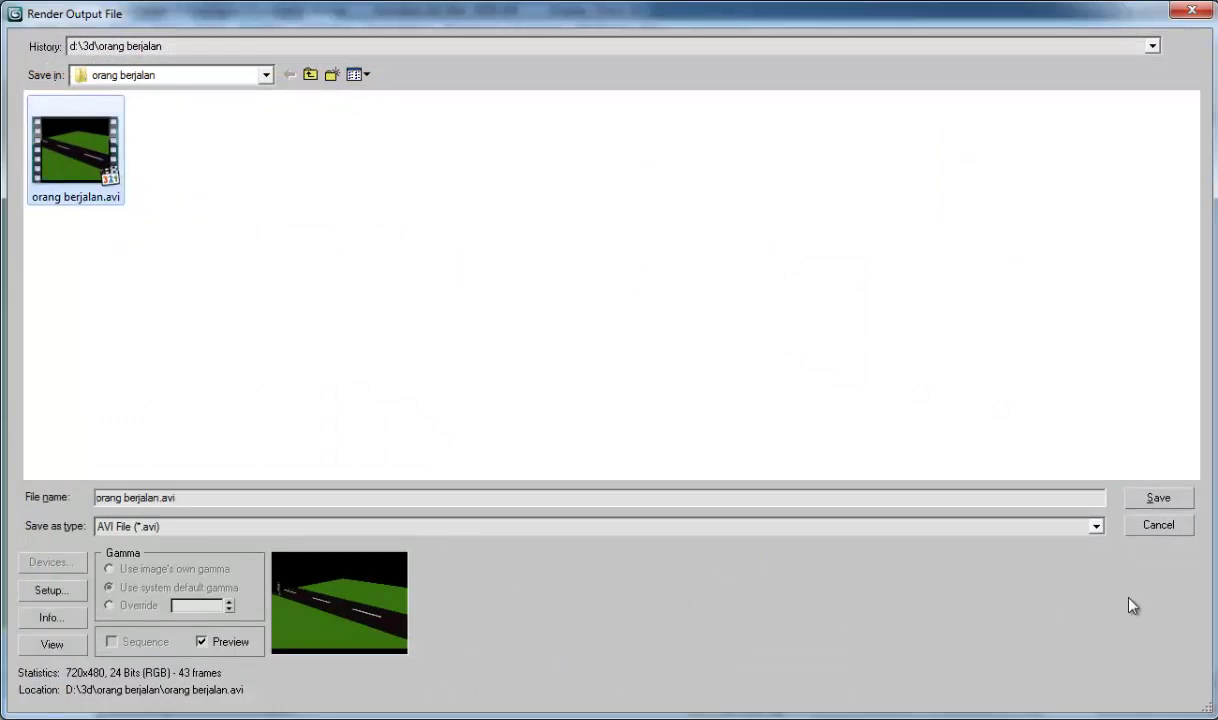
pyautogui.click(1160, 497)
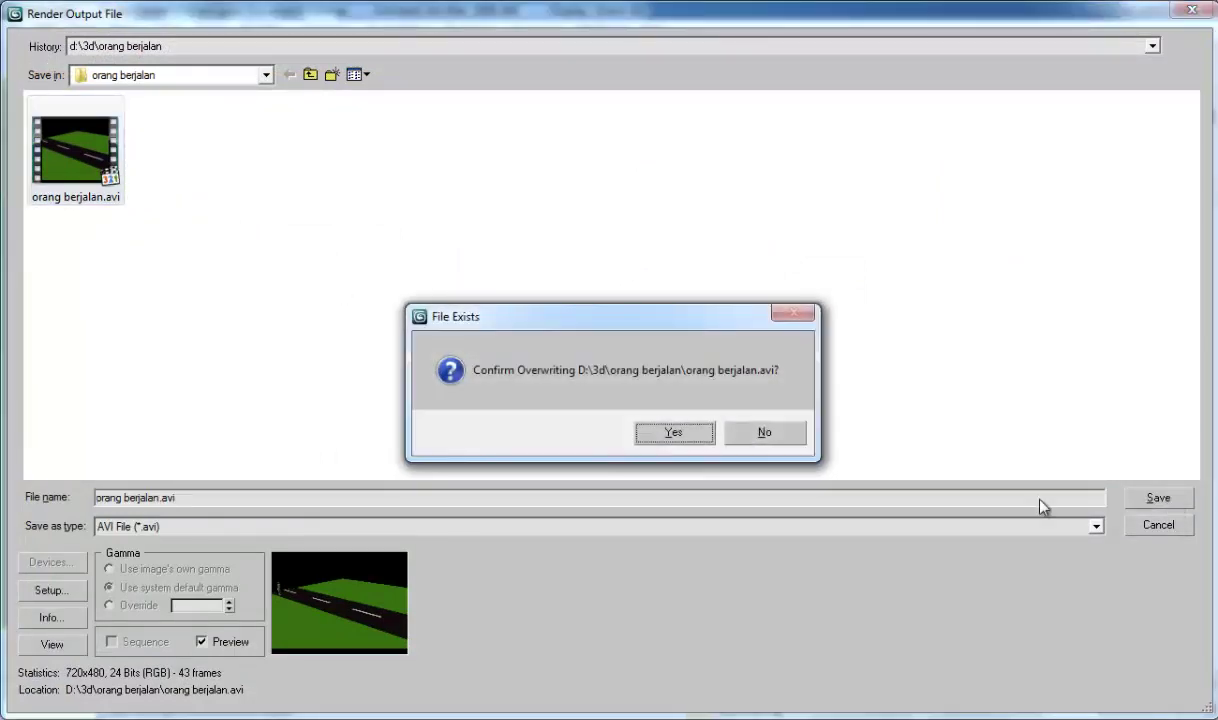
pyautogui.click(667, 434)
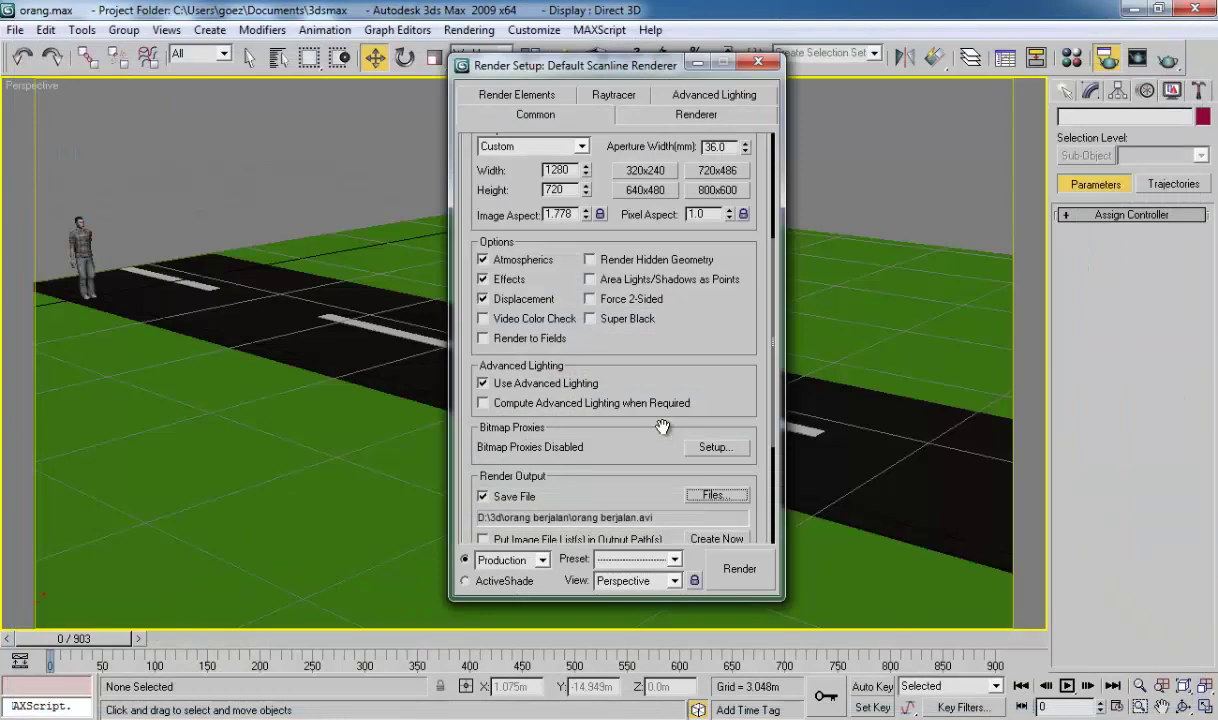
# Step: Start the render from Render Setup and confirm overwriting the existing AVI
pyautogui.click(743, 583)
pyautogui.click(515, 383)
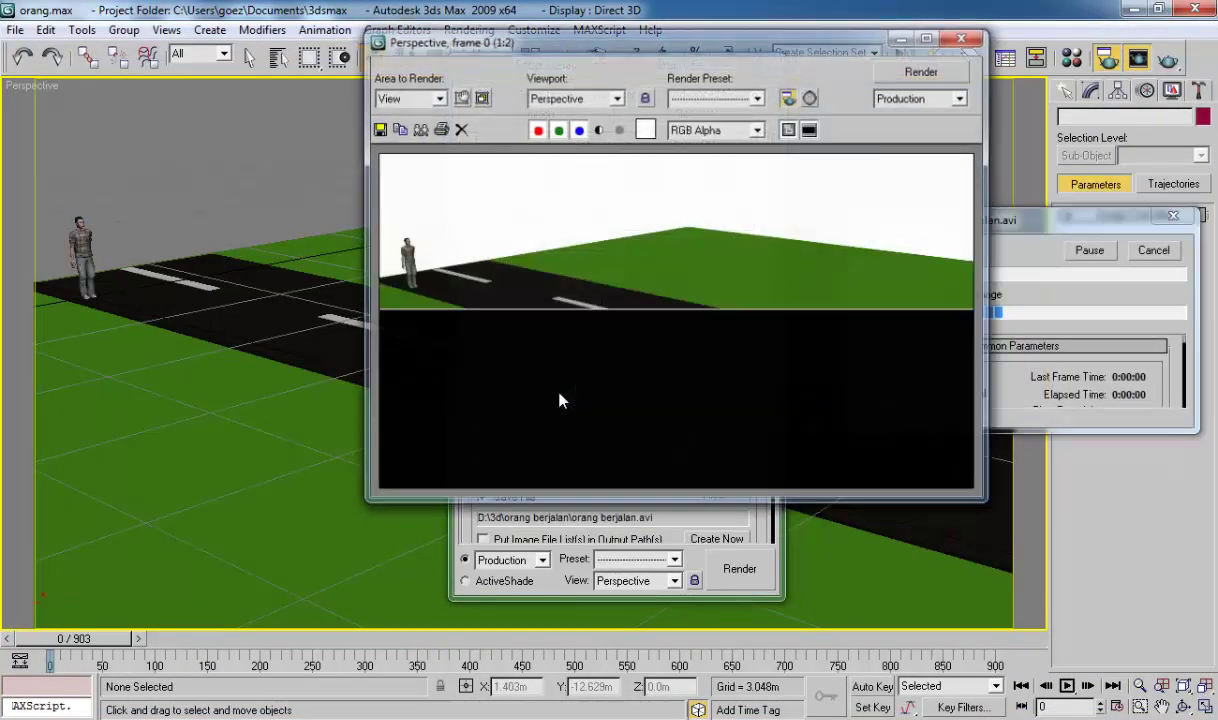